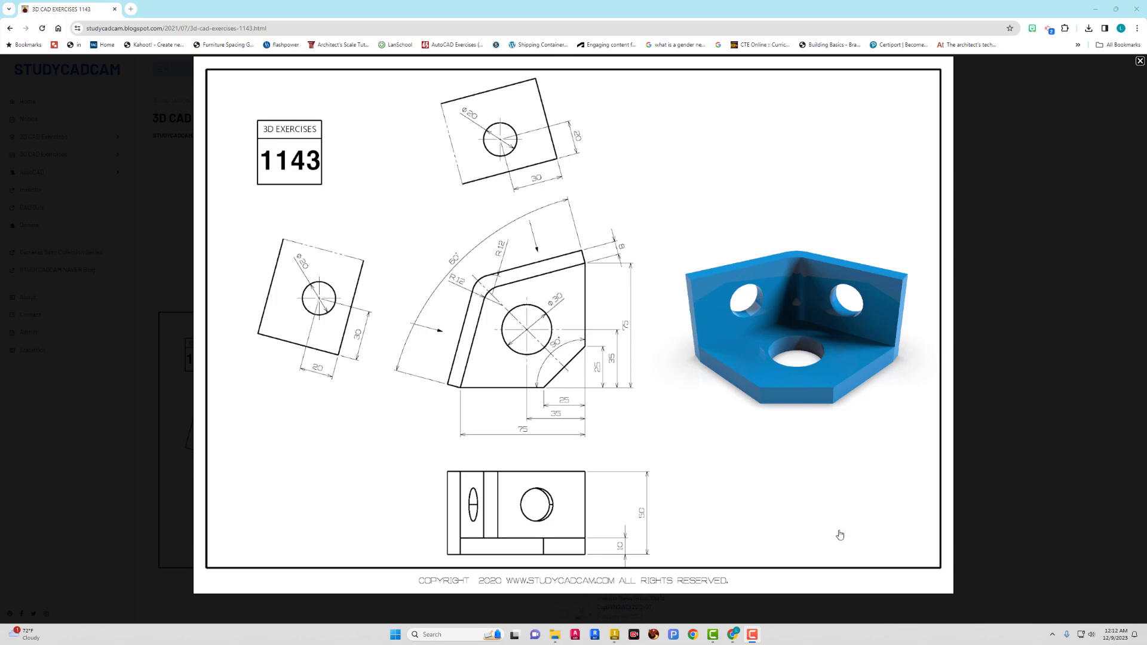
Step: Study the exercise 1143 bracket drawing in Chrome, then bring Inventor to the front
{"action": "left_click", "coordinate": [616, 637]}
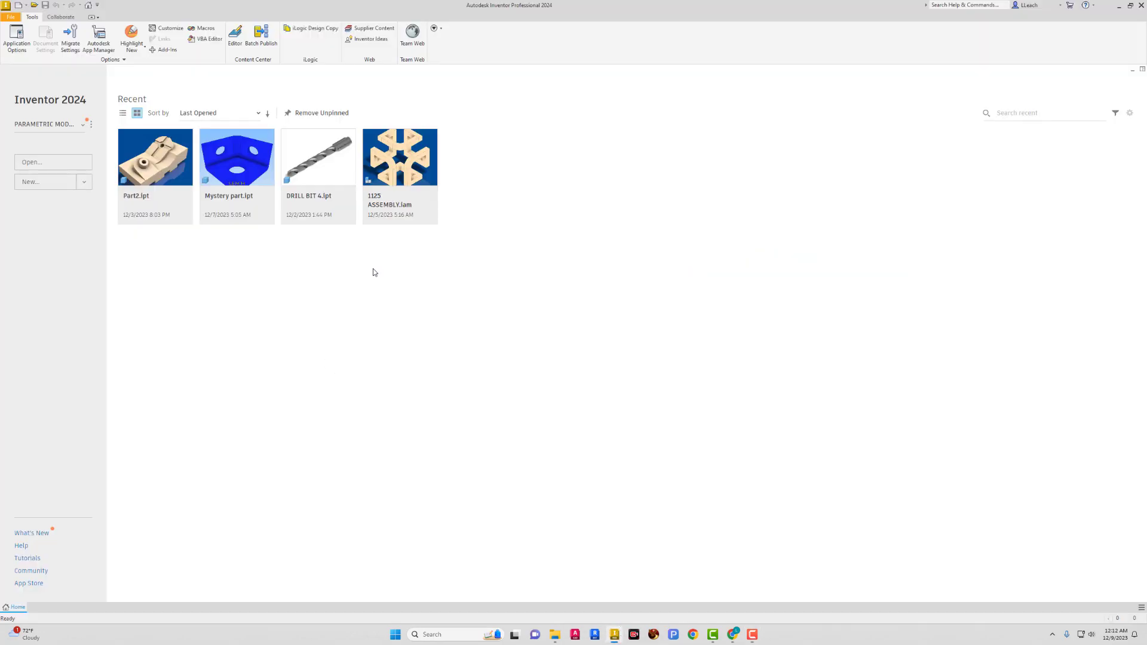
Step: Create a new part from the metric Standard (mm).ipt template
{"action": "left_click", "coordinate": [42, 182]}
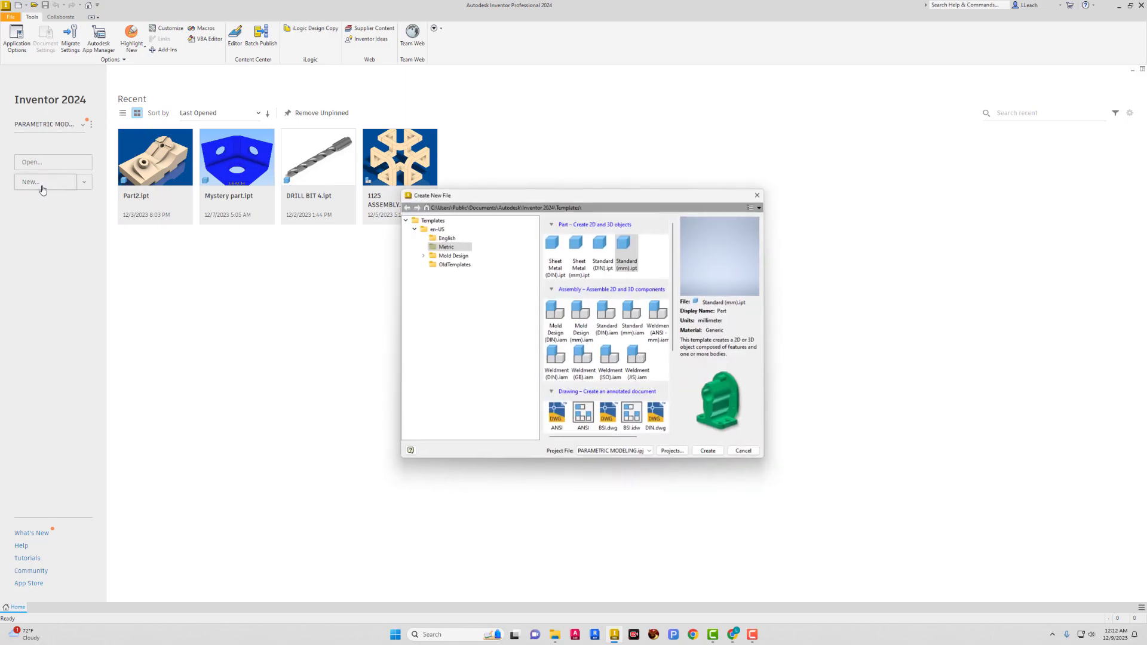
{"action": "left_click", "coordinate": [447, 249]}
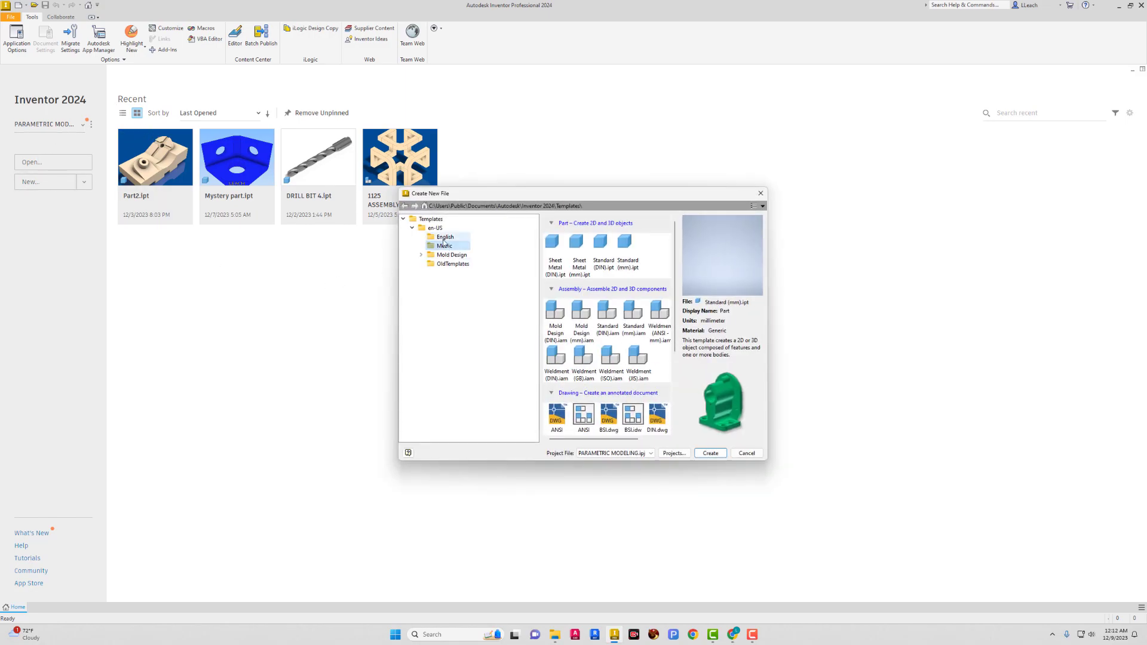
{"action": "left_click", "coordinate": [629, 250]}
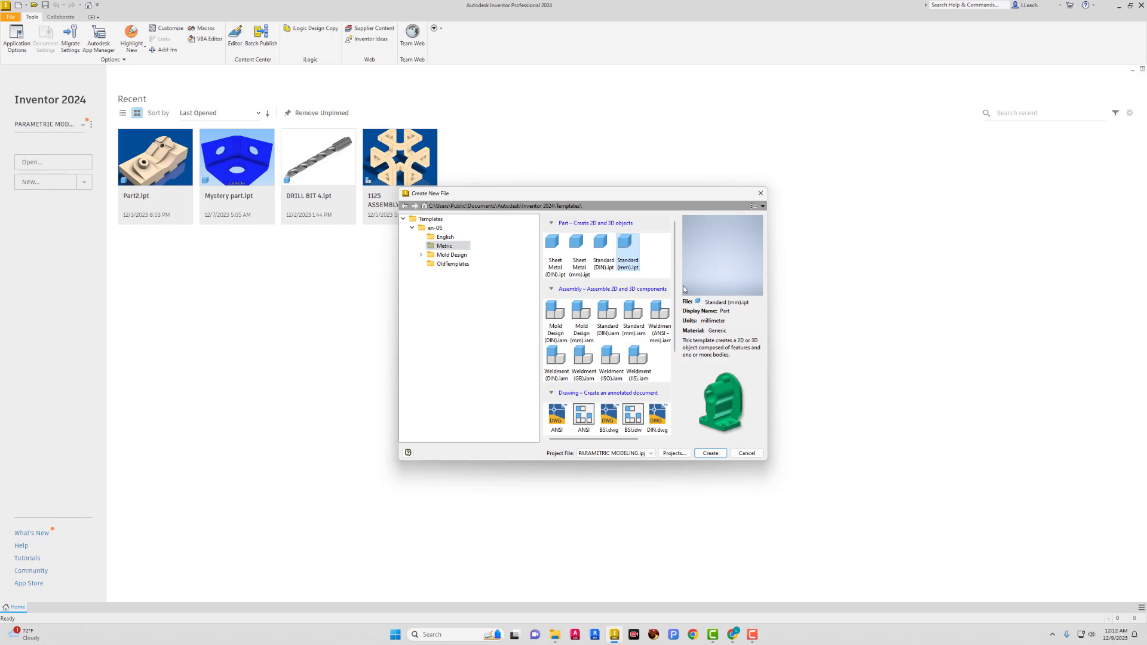
{"action": "left_click", "coordinate": [711, 453]}
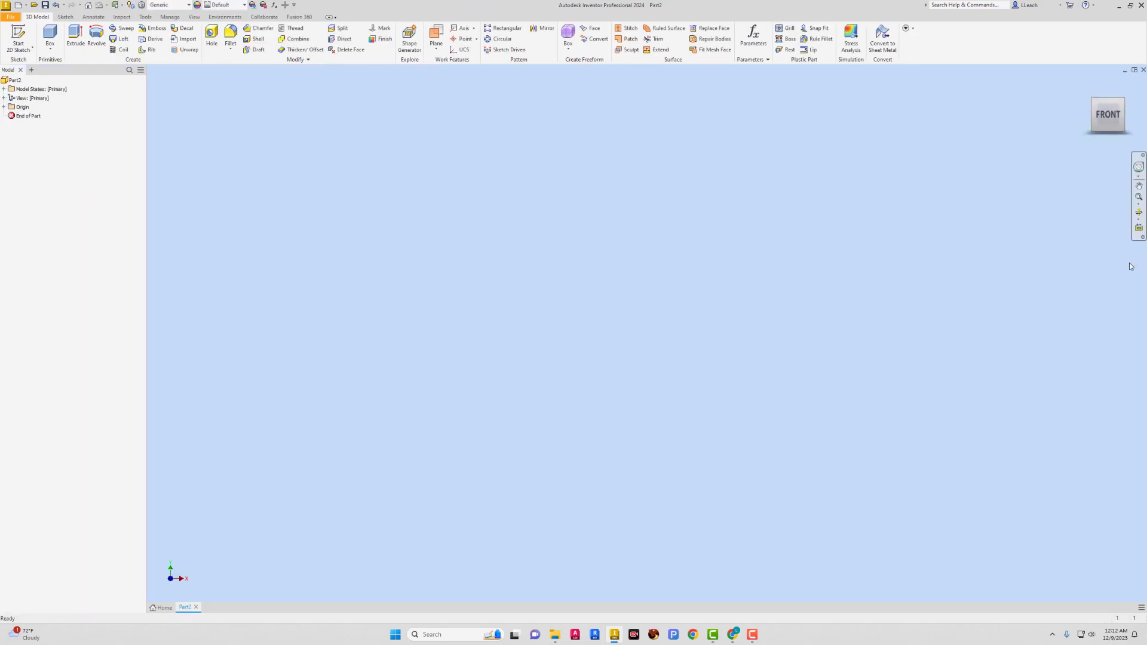
Step: Start a 2D sketch on the XY plane
{"action": "left_click", "coordinate": [16, 52]}
{"action": "left_click", "coordinate": [34, 66]}
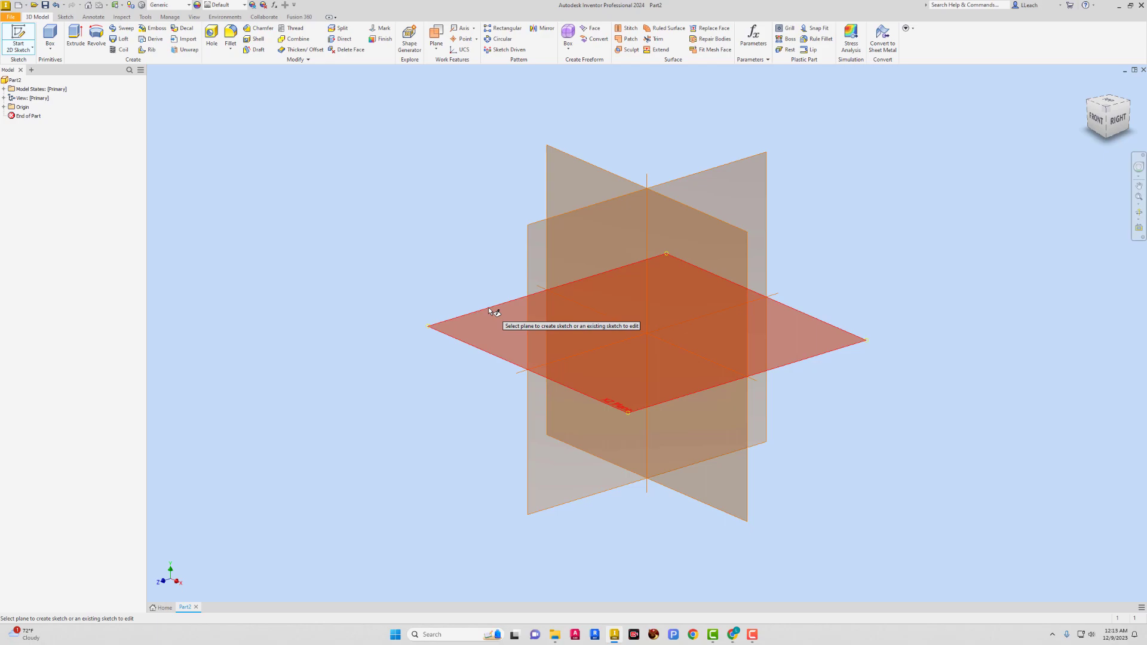
{"action": "left_click", "coordinate": [492, 309]}
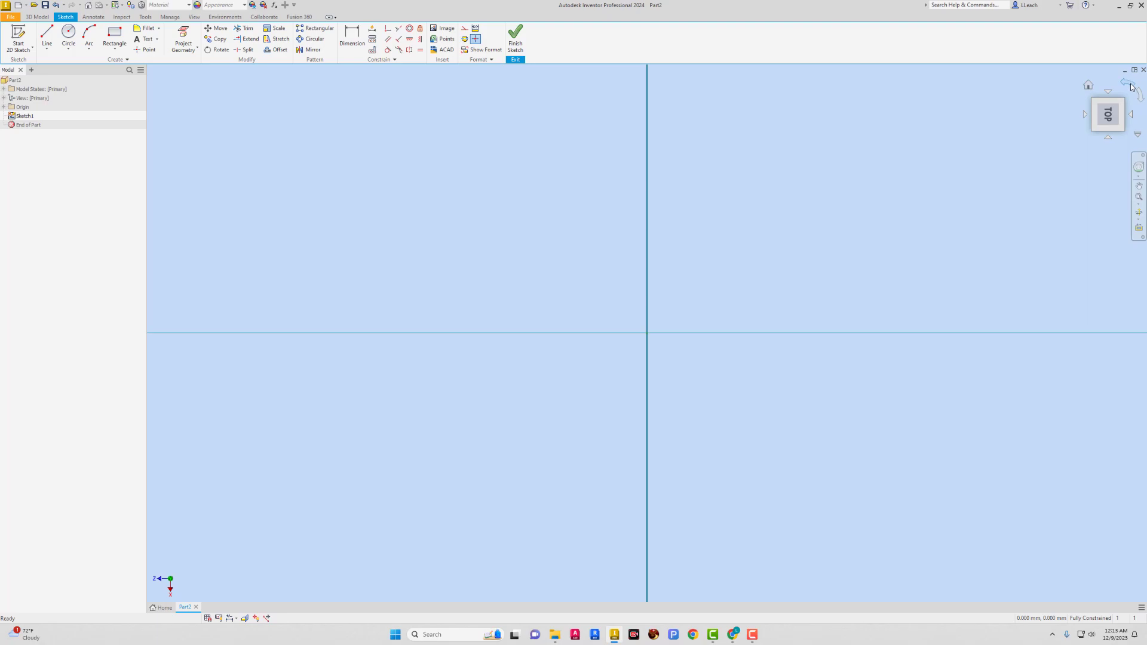
Step: Turn the view upright and draw a horizontal line from the origin along X
{"action": "left_click", "coordinate": [1131, 87]}
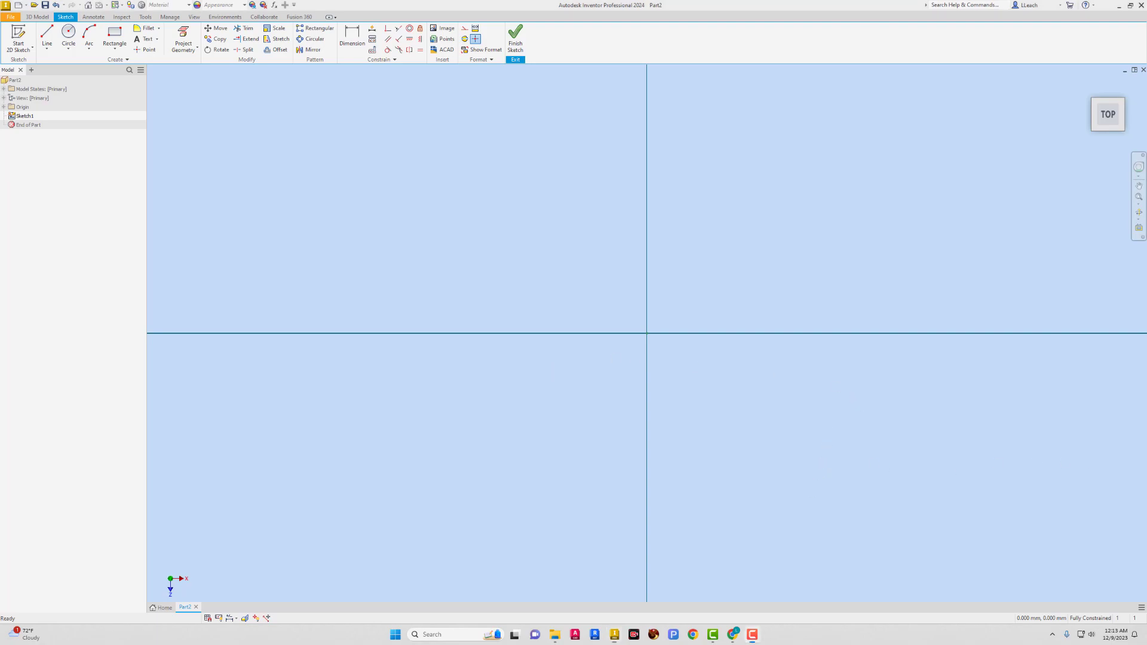
{"action": "left_click", "coordinate": [47, 35]}
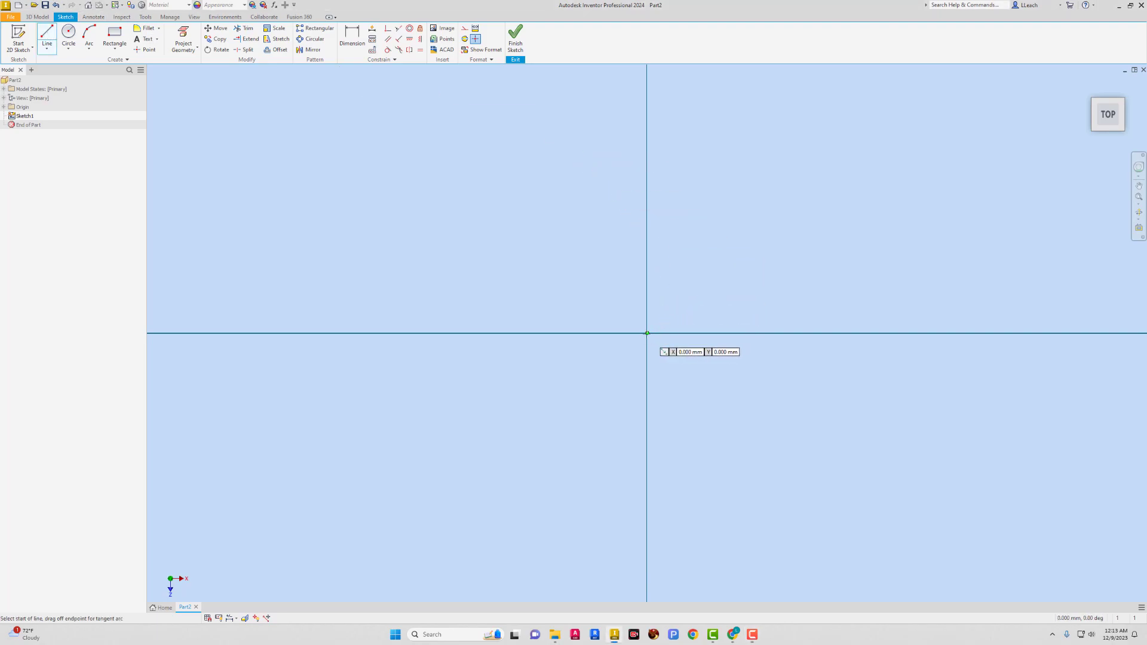
{"action": "left_click", "coordinate": [648, 334]}
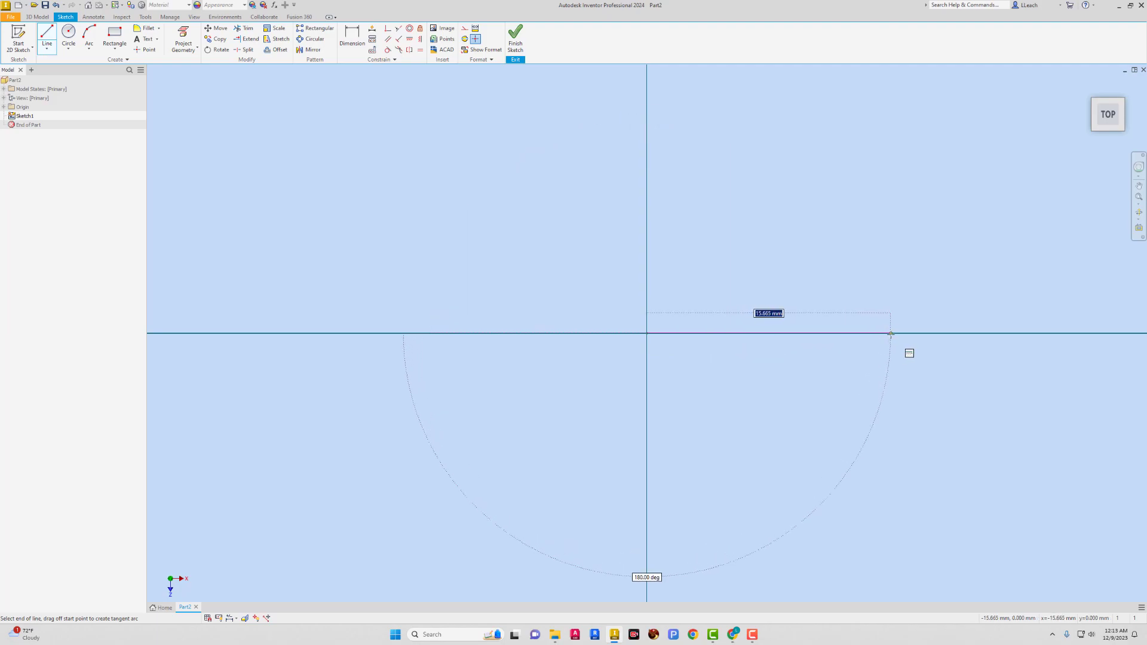
{"action": "middle_click_drag", "start_coordinate": [913, 333], "coordinate": [685, 362]}
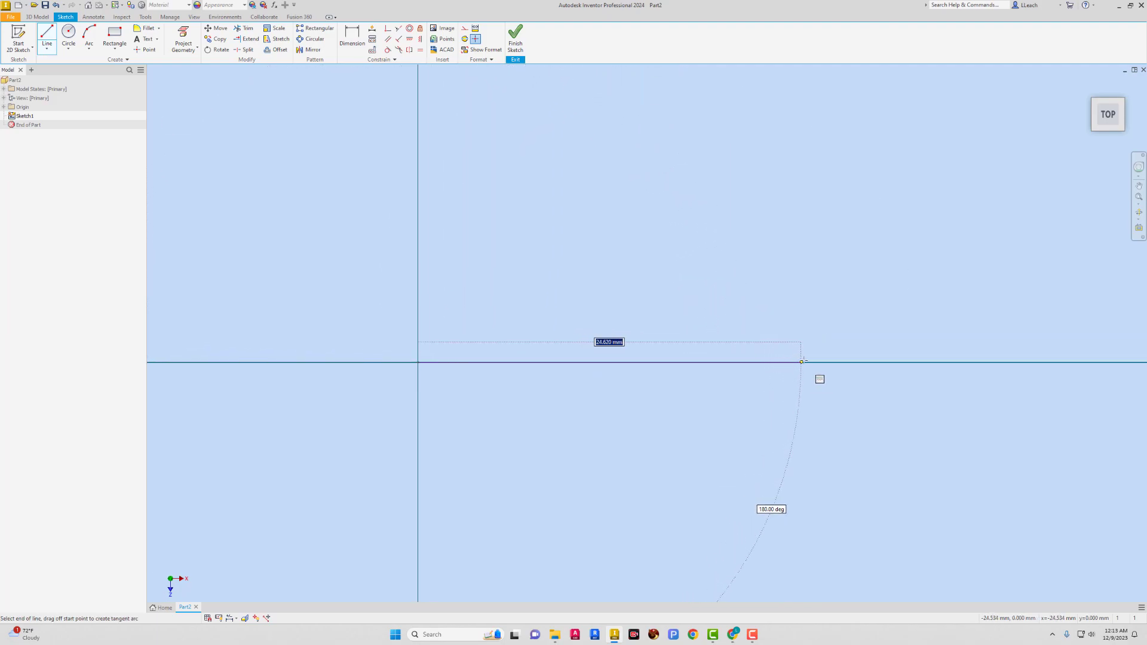
{"action": "middle_click_drag", "start_coordinate": [820, 358], "coordinate": [727, 377]}
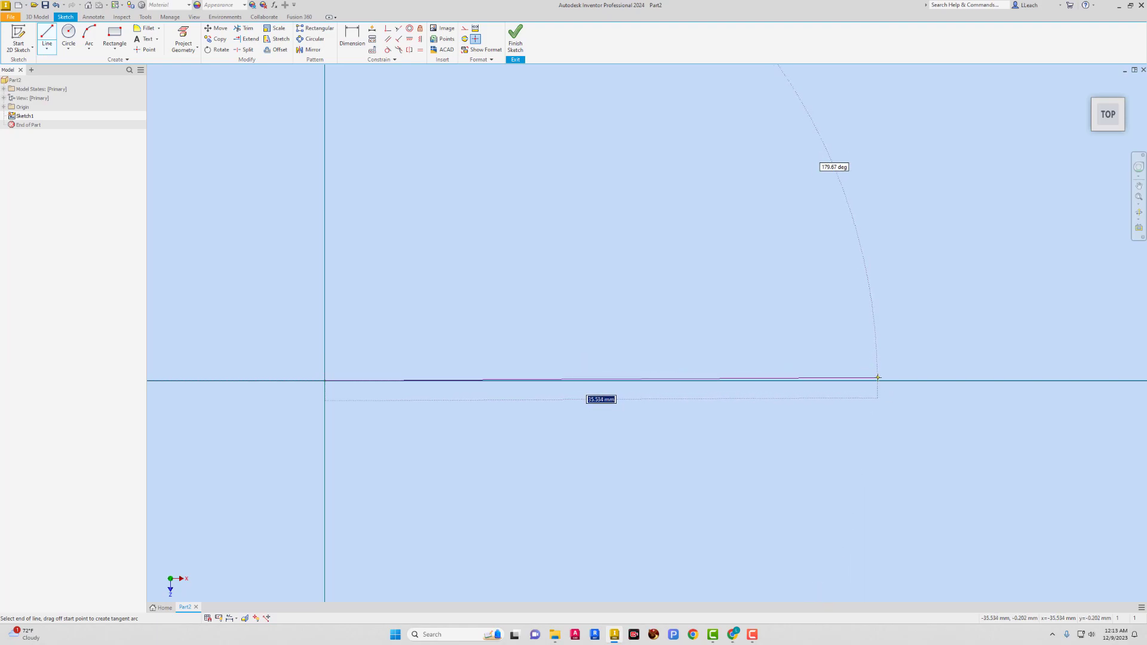
{"action": "left_click", "coordinate": [873, 379]}
Step: End the line command and delete the stray little arc near the line's end
{"action": "middle_click_drag", "start_coordinate": [917, 324], "coordinate": [840, 353]}
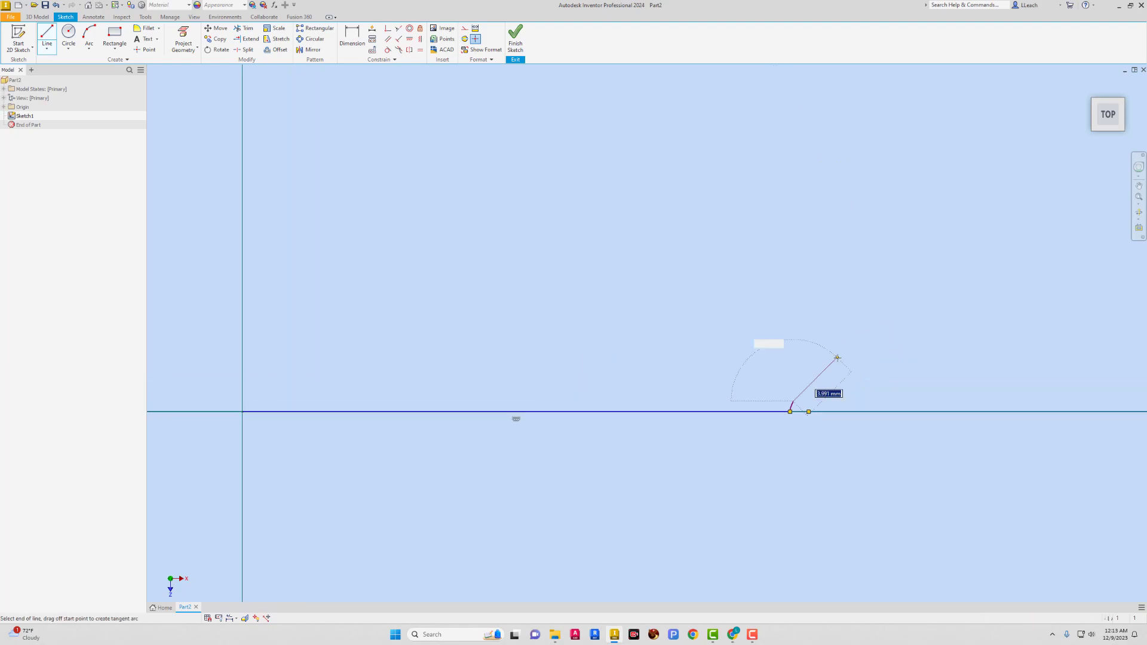
{"action": "key", "text": "Escape"}
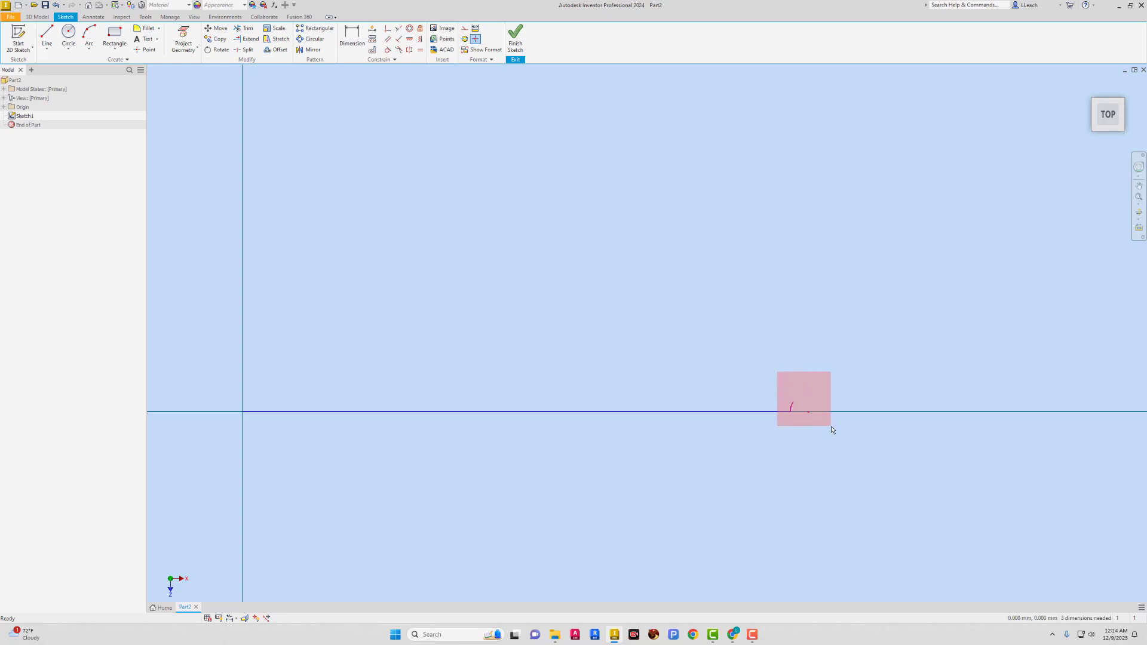
{"action": "left_click_drag", "start_coordinate": [831, 427], "coordinate": [830, 425]}
{"action": "key", "text": "Delete"}
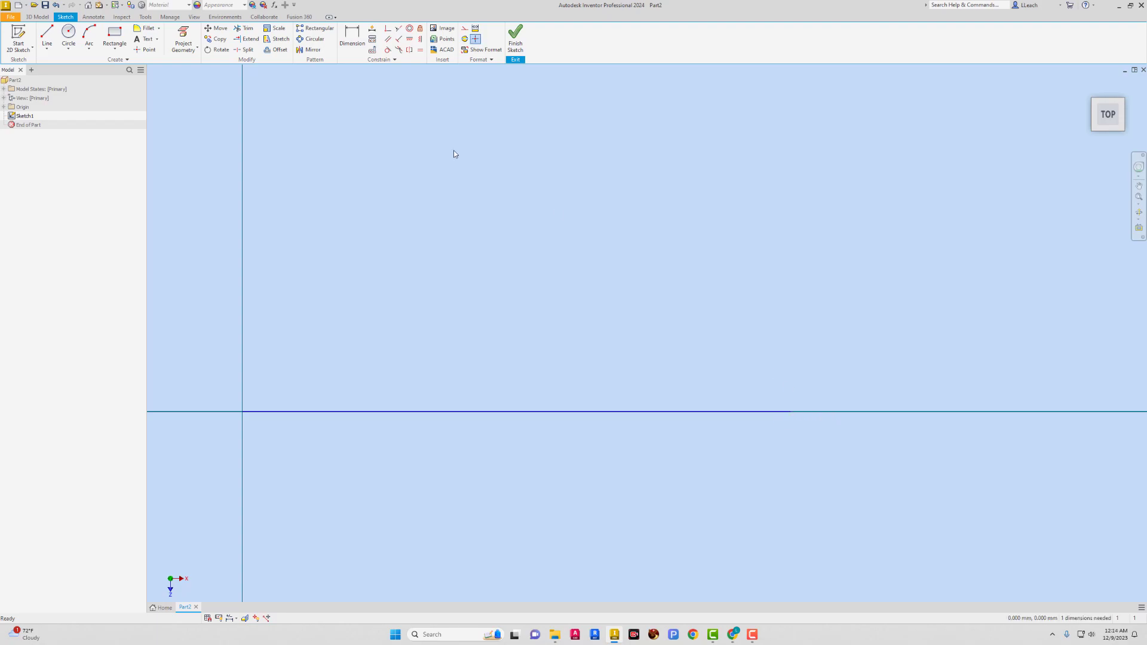
Step: Draw the angled edge rising from the bottom line's end
{"action": "left_click", "coordinate": [47, 48]}
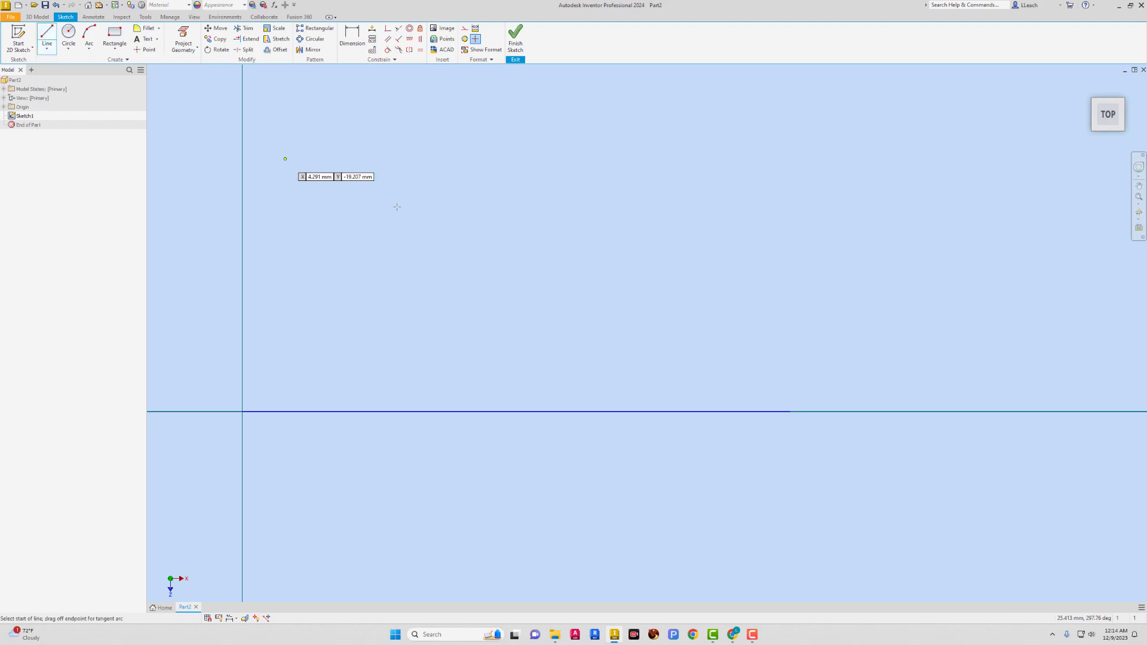
{"action": "left_click", "coordinate": [790, 412]}
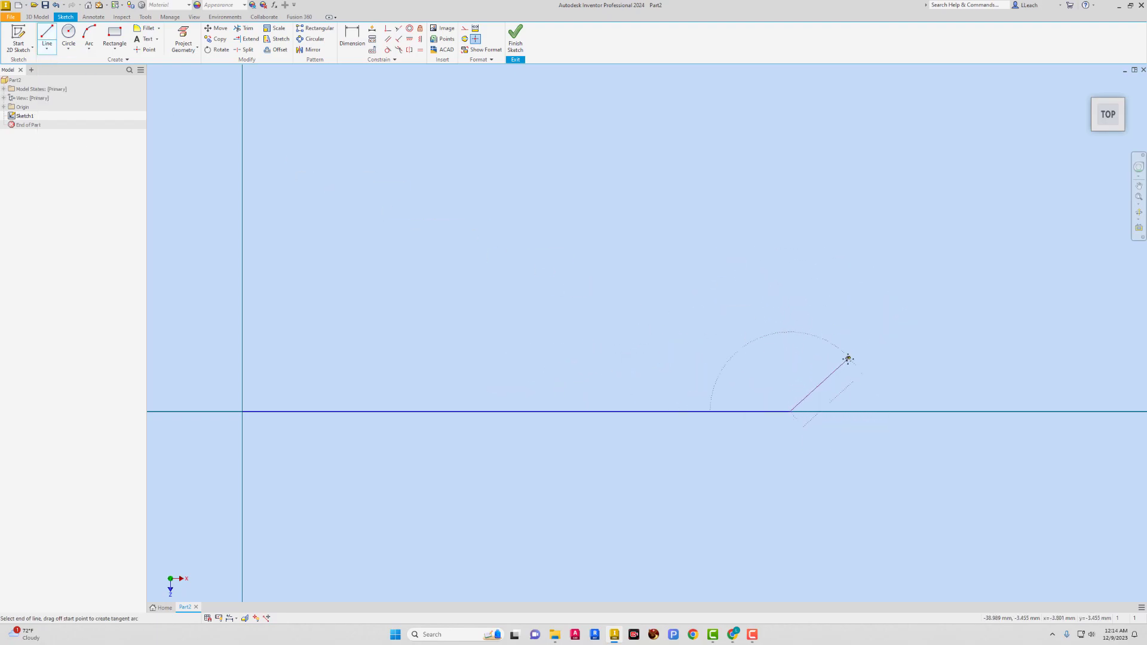
{"action": "mouse_move", "coordinate": [848, 358]}
{"action": "middle_mouse_down"}
{"action": "mouse_move", "coordinate": [872, 315]}
{"action": "mouse_move", "coordinate": [726, 371]}
{"action": "middle_mouse_up"}
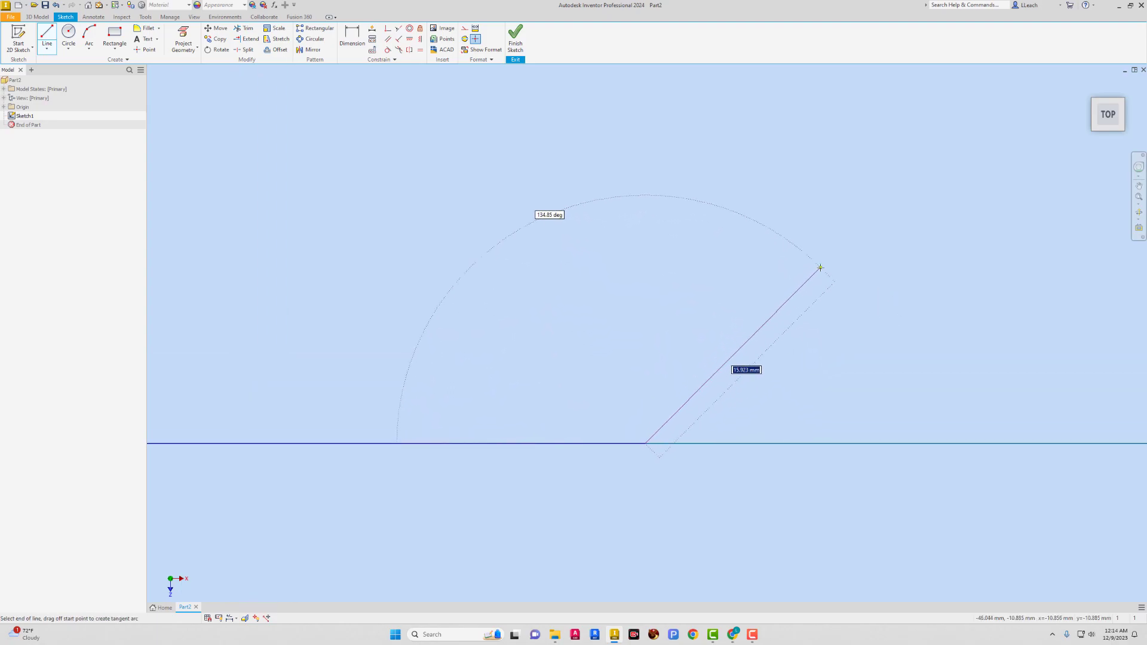
{"action": "left_click", "coordinate": [828, 263]}
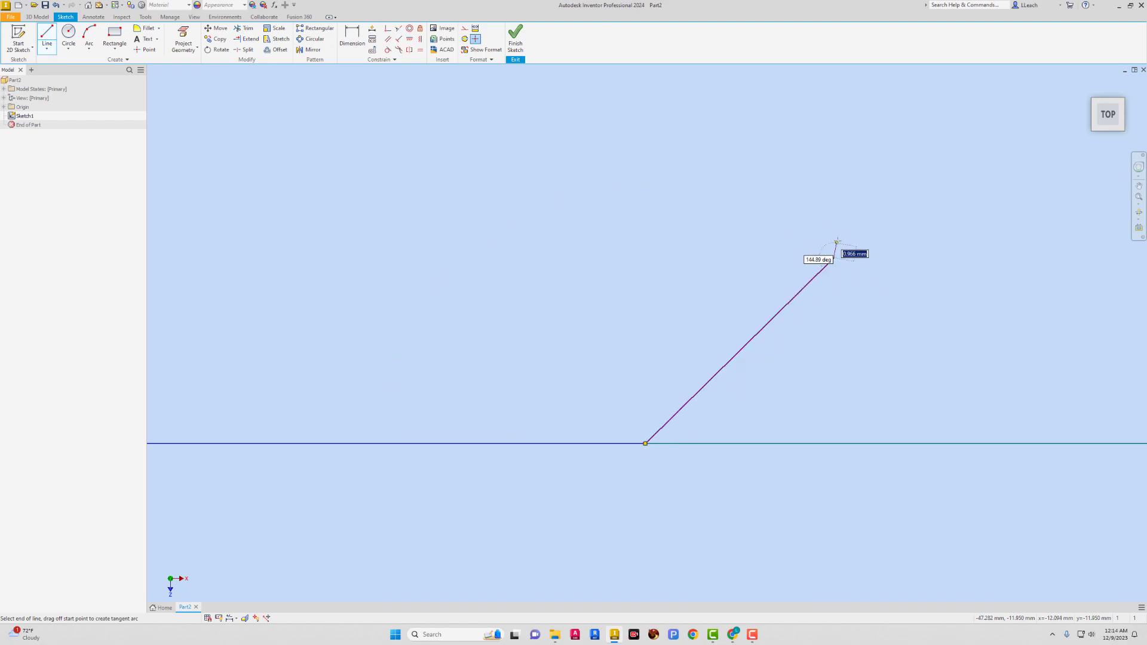
Step: Add the vertical right edge, sloping top and closing edge back to the origin
{"action": "middle_click_drag", "start_coordinate": [836, 241], "coordinate": [876, 367]}
{"action": "scroll", "coordinate": [870, 215], "scroll_direction": "down", "scroll_amount": 3}
{"action": "scroll", "coordinate": [871, 215], "scroll_direction": "down", "scroll_amount": 3}
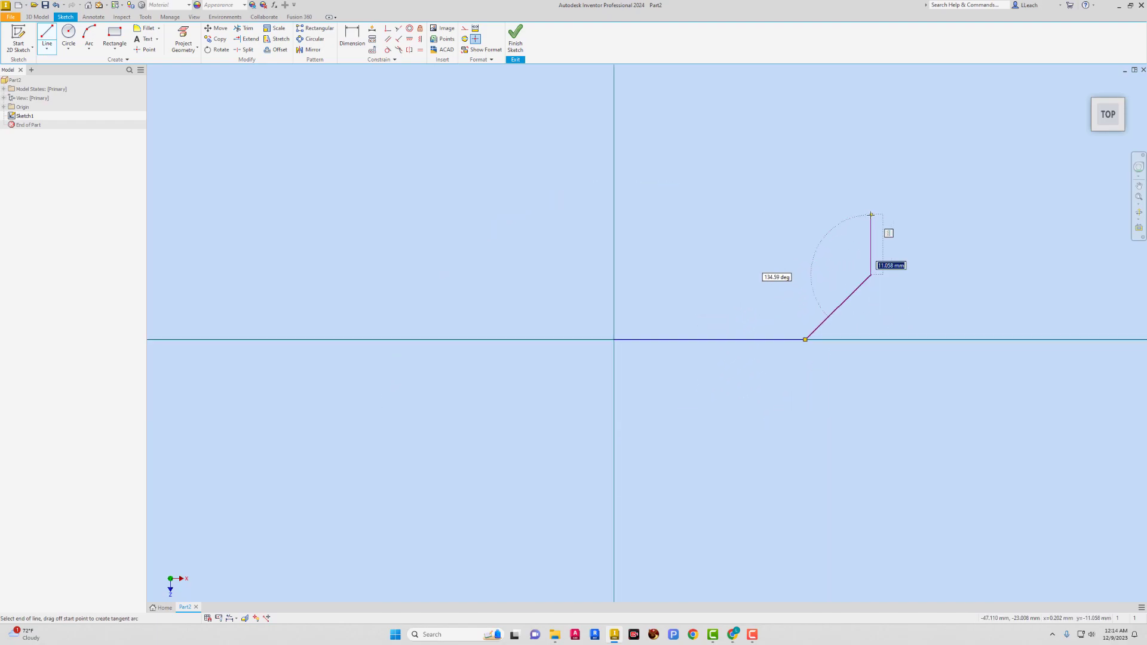
{"action": "middle_click_drag", "start_coordinate": [870, 214], "coordinate": [879, 298]}
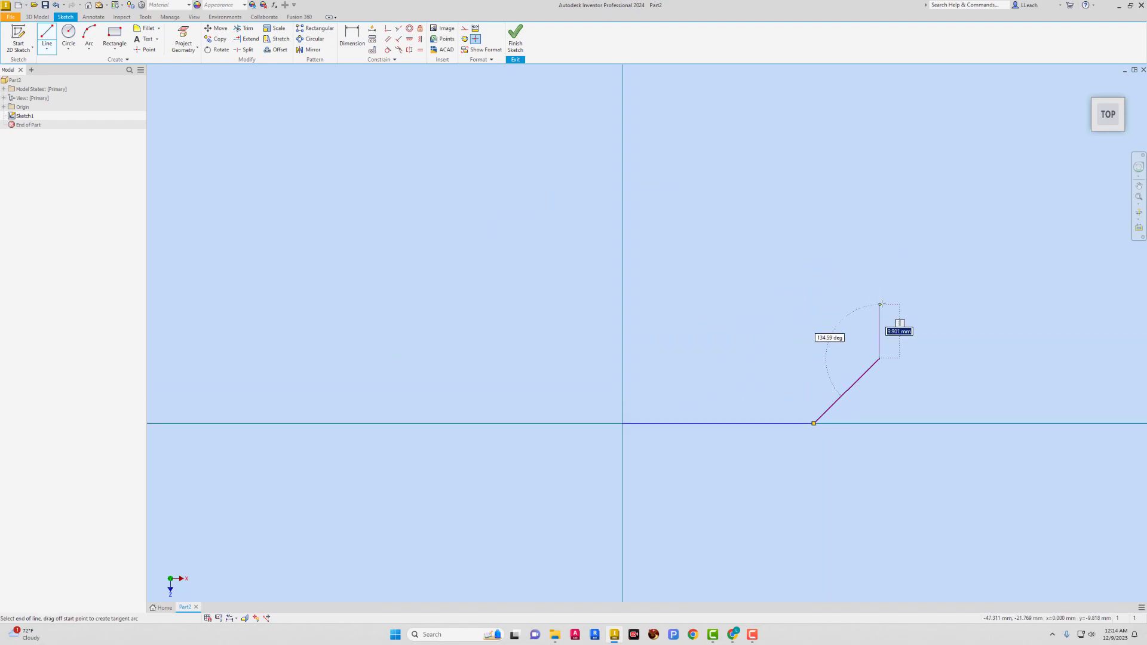
{"action": "left_click", "coordinate": [879, 236]}
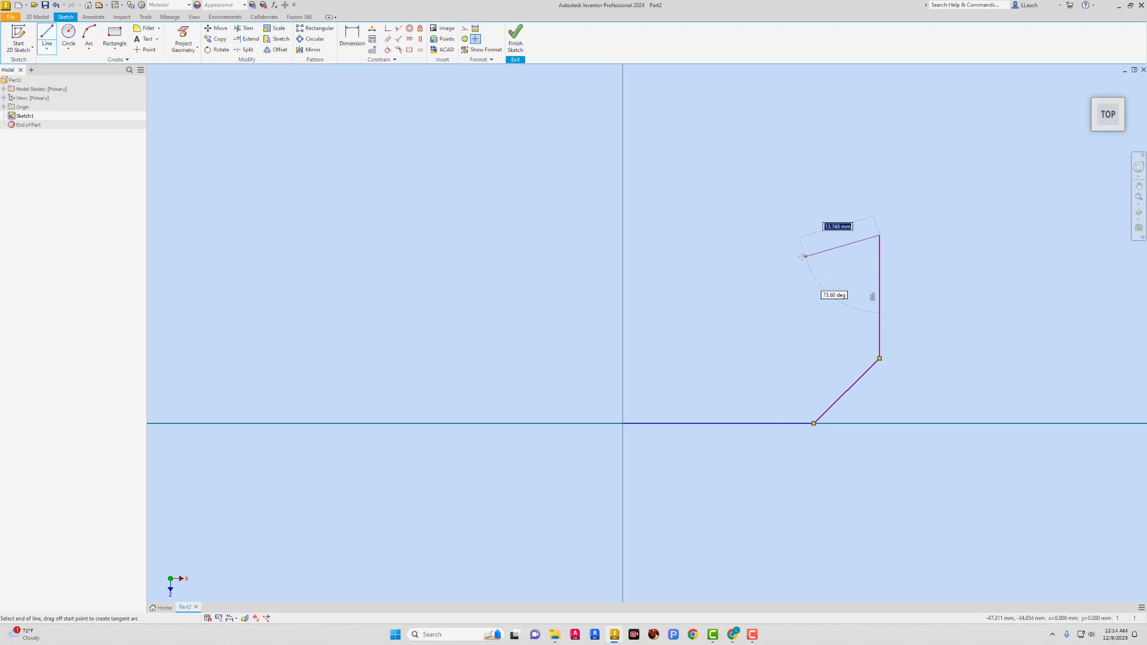
{"action": "left_click", "coordinate": [723, 264]}
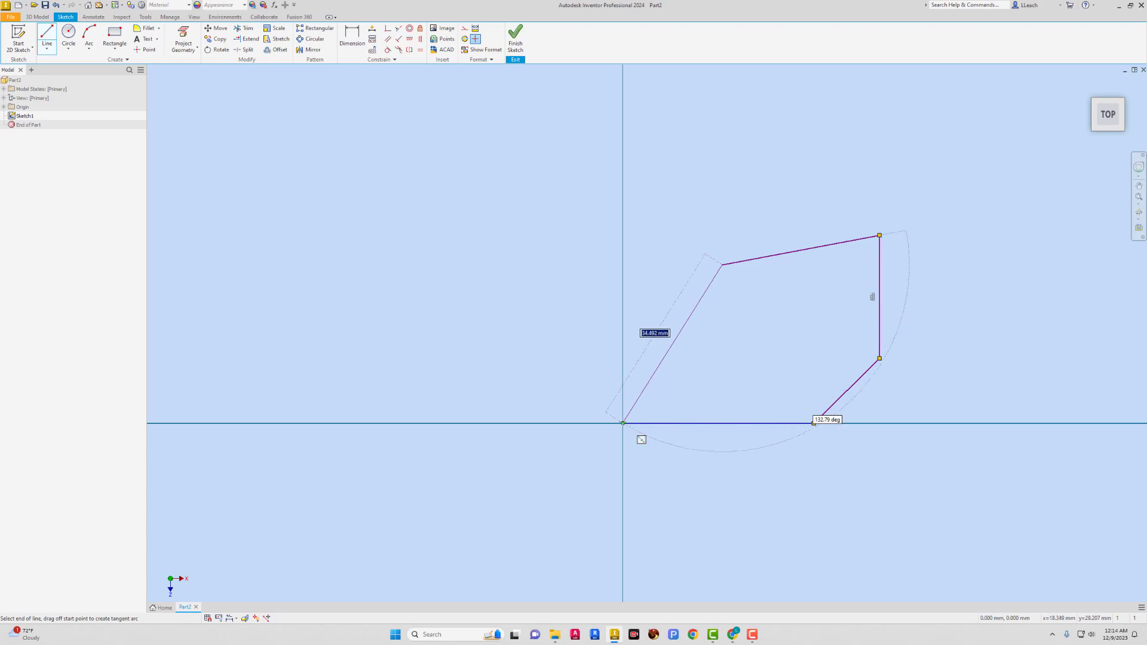
{"action": "left_click", "coordinate": [623, 423]}
{"action": "right_click", "coordinate": [657, 256]}
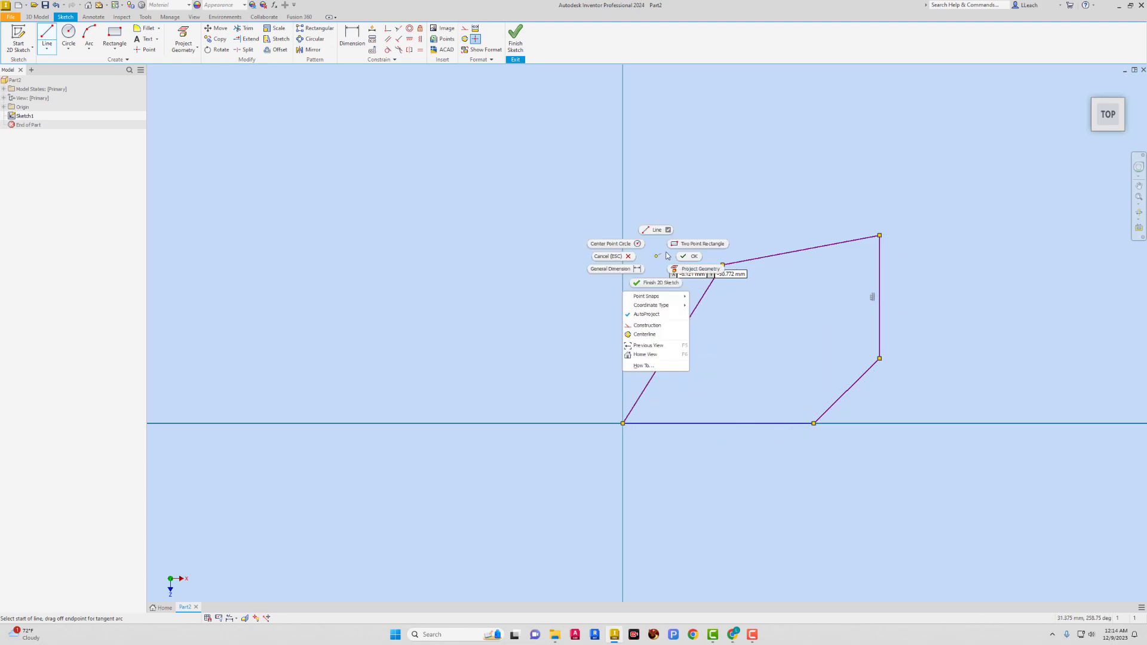
{"action": "left_click", "coordinate": [692, 256]}
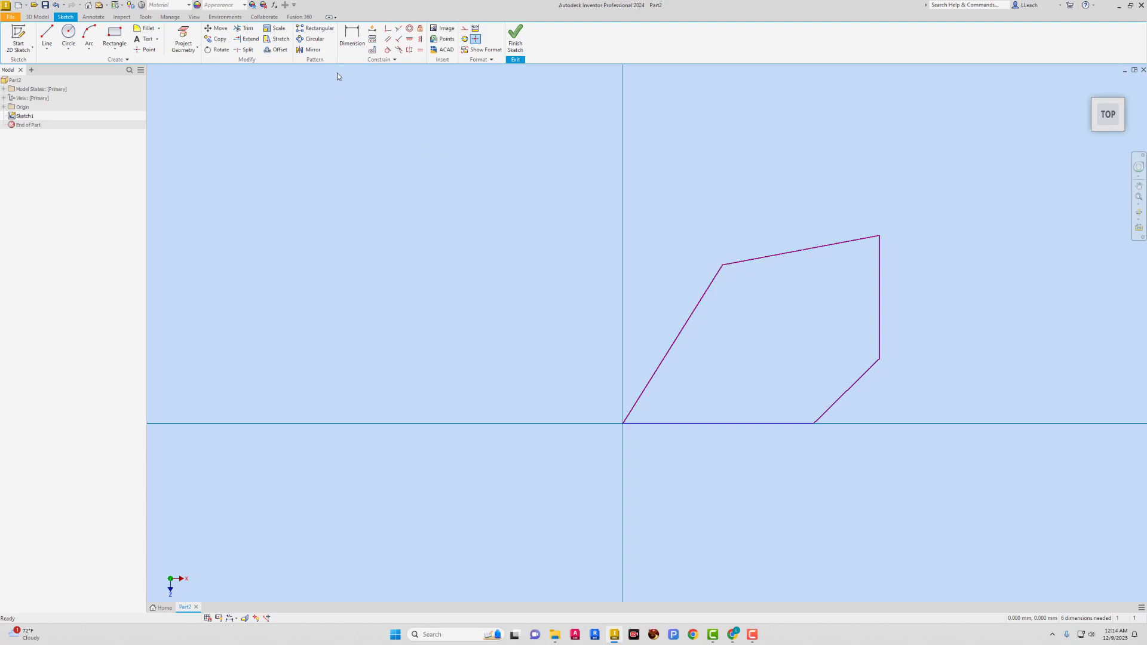
Step: Dimension the profile's overall width to 75
{"action": "left_click", "coordinate": [354, 35]}
{"action": "left_click", "coordinate": [623, 424]}
{"action": "left_click", "coordinate": [877, 339]}
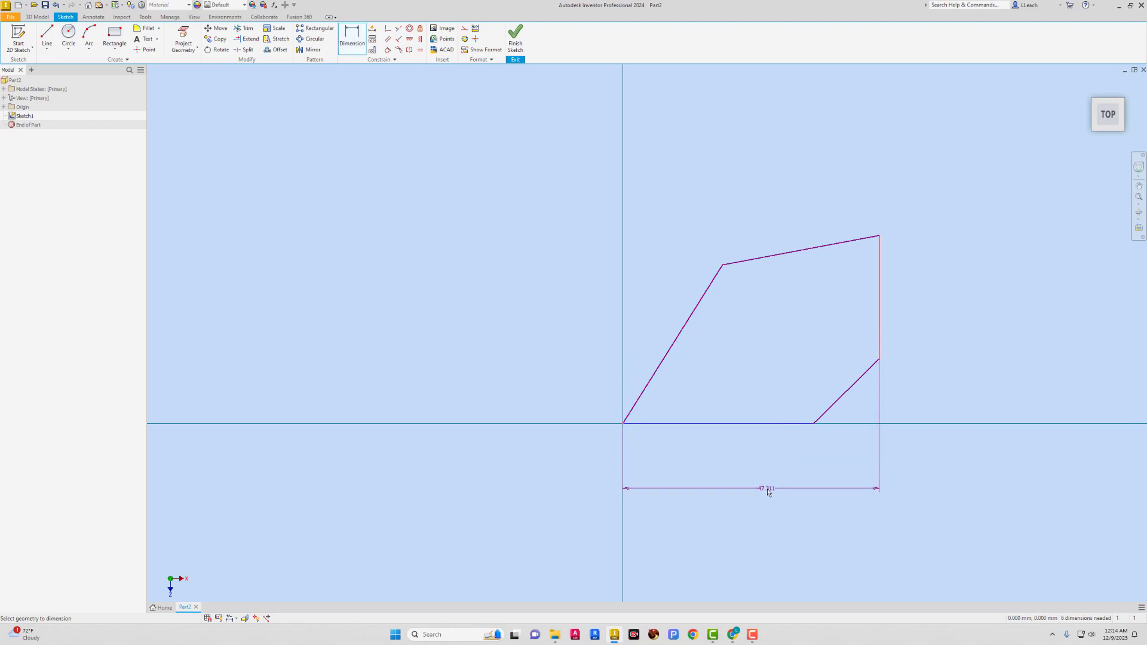
{"action": "left_click", "coordinate": [755, 505]}
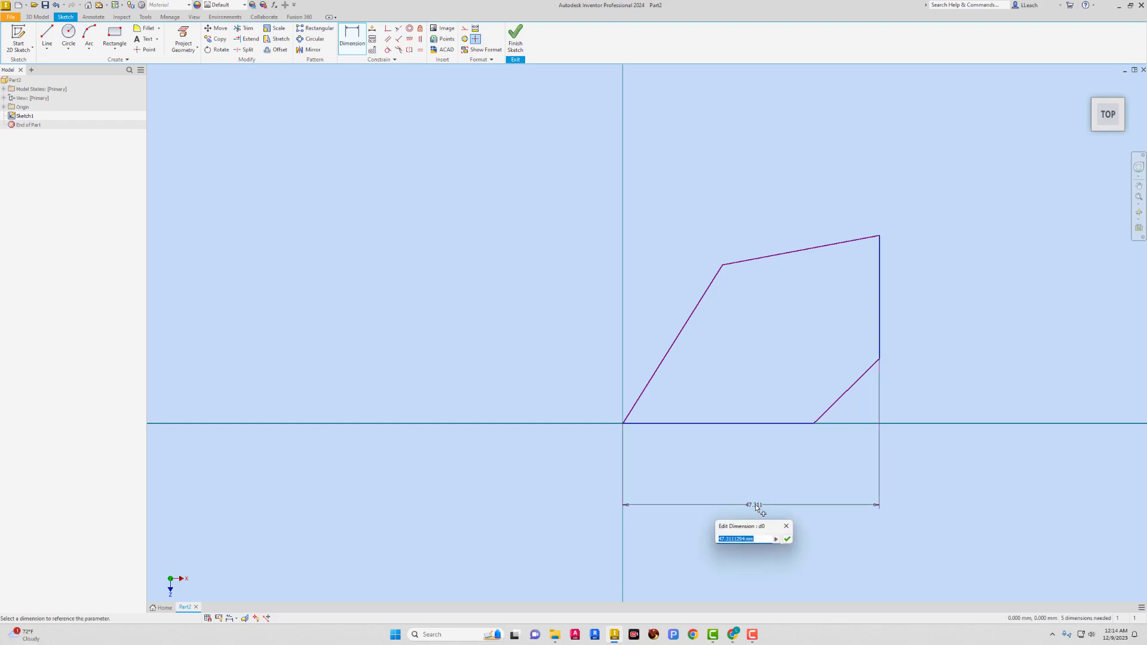
{"action": "type", "text": "75"}
{"action": "key", "text": "Return"}
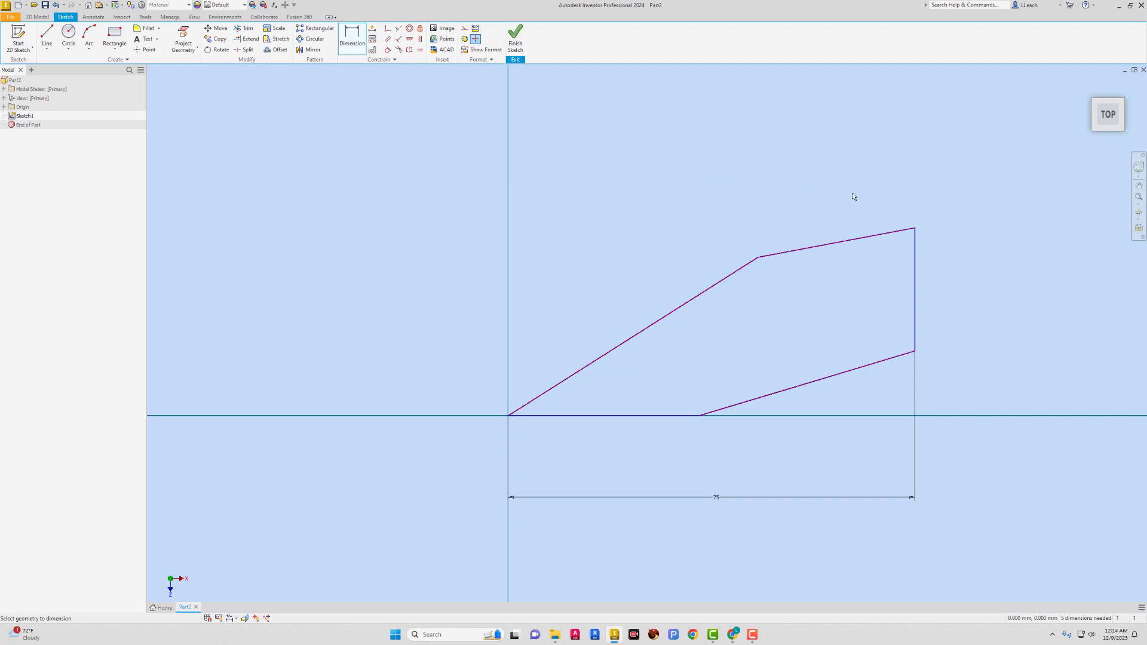
Step: Dimension the overall height to 75 and drag the top-left vertex left and down
{"action": "left_click", "coordinate": [914, 228]}
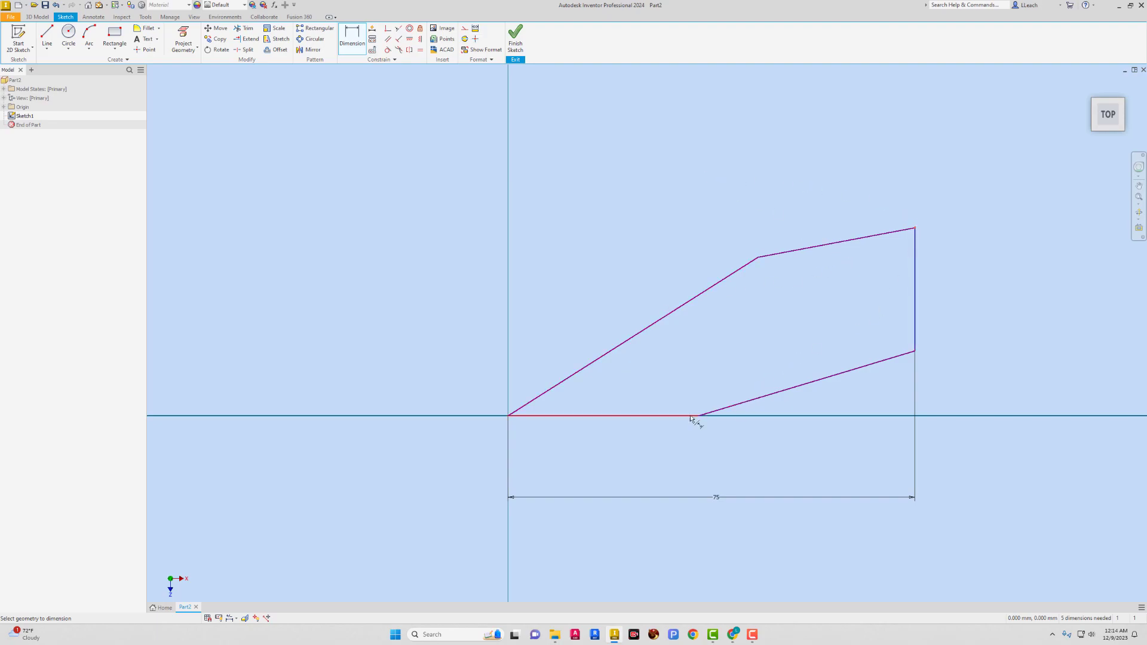
{"action": "left_click", "coordinate": [661, 416]}
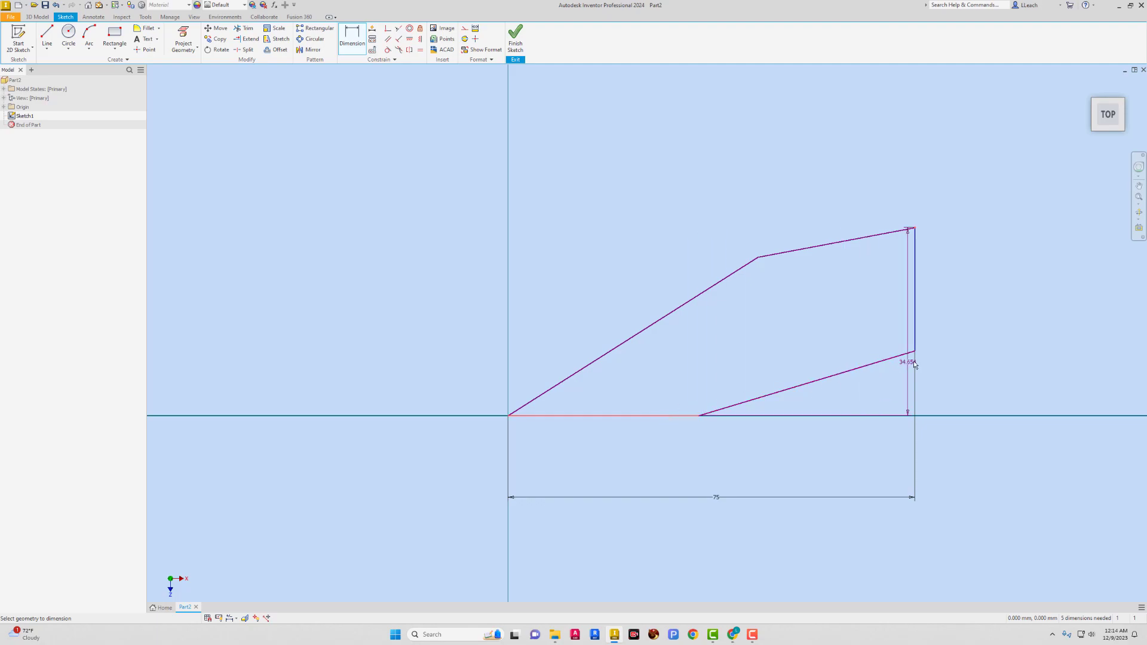
{"action": "left_click", "coordinate": [998, 330]}
{"action": "type", "text": "75"}
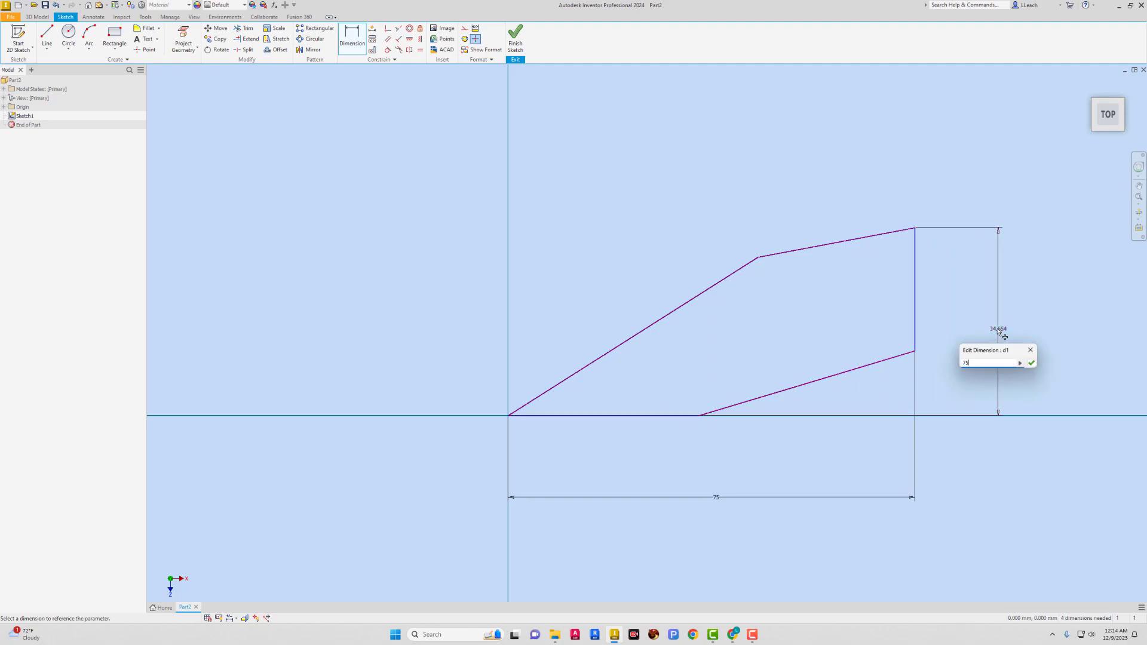
{"action": "key", "text": "Return"}
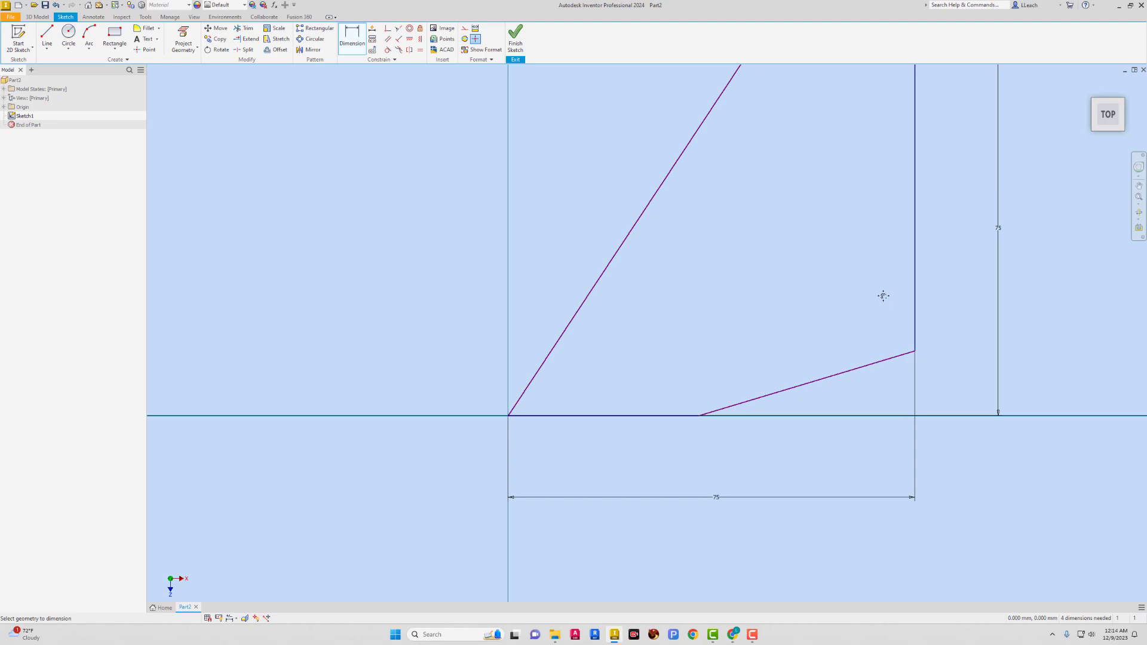
{"action": "scroll", "coordinate": [873, 326], "scroll_direction": "up", "scroll_amount": 2}
{"action": "middle_click_drag", "start_coordinate": [861, 349], "coordinate": [766, 330]}
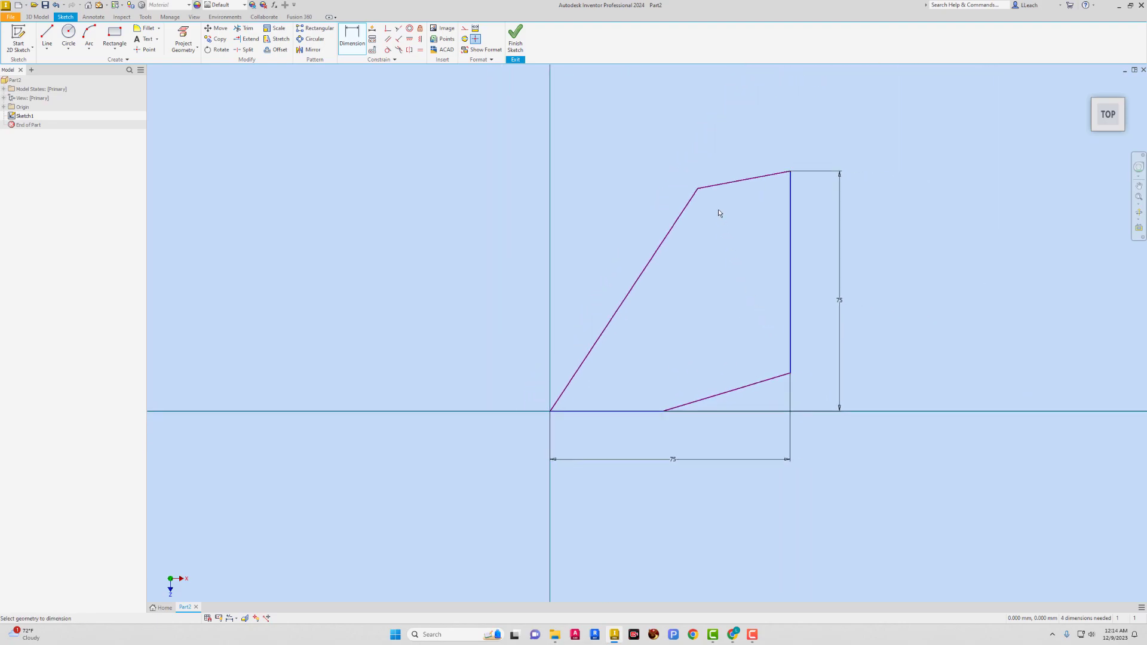
{"action": "key", "text": "Escape"}
{"action": "left_click_drag", "start_coordinate": [698, 189], "coordinate": [616, 213]}
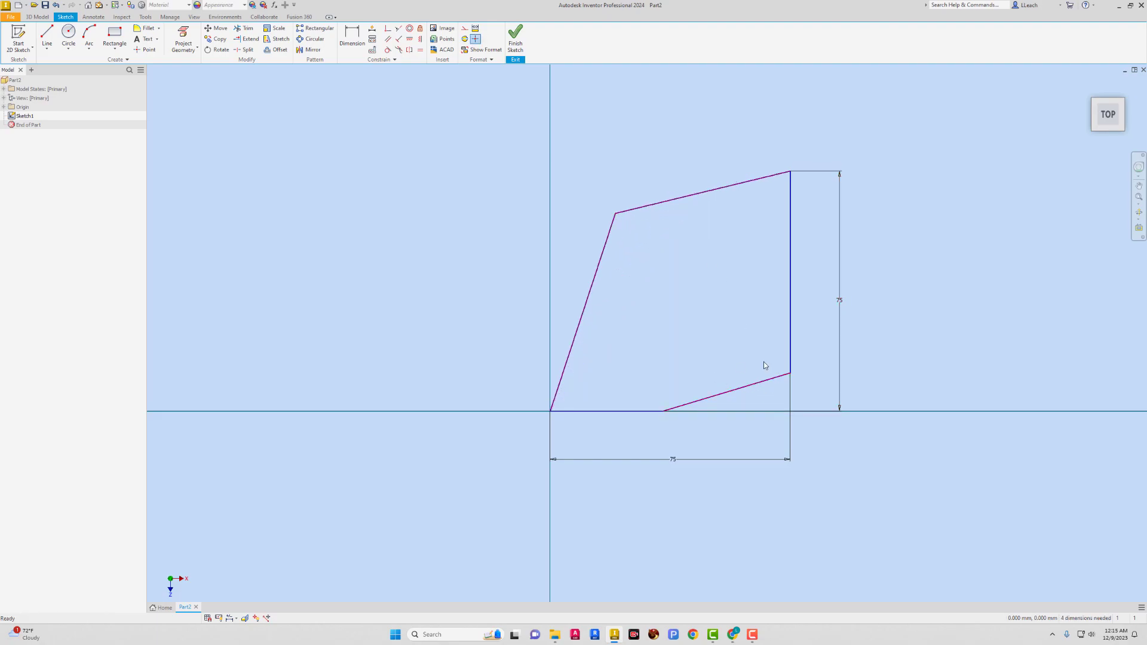
Step: Dimension the lower-right corner cut 25 horizontally and 25 vertically
{"action": "left_click", "coordinate": [352, 37]}
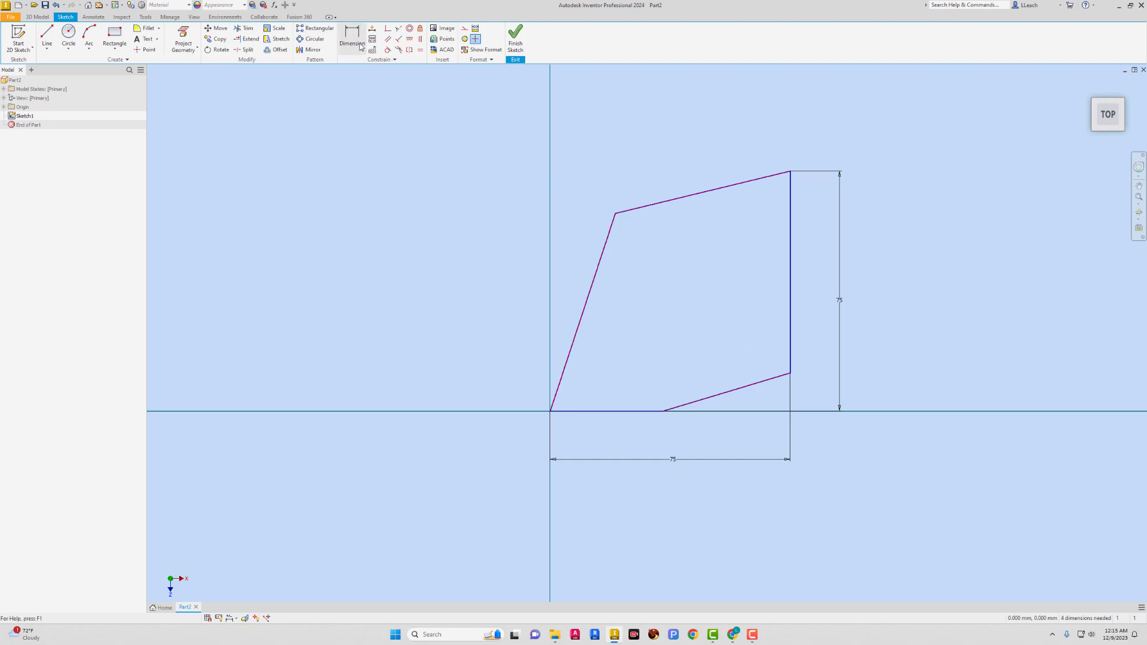
{"action": "left_click", "coordinate": [791, 367]}
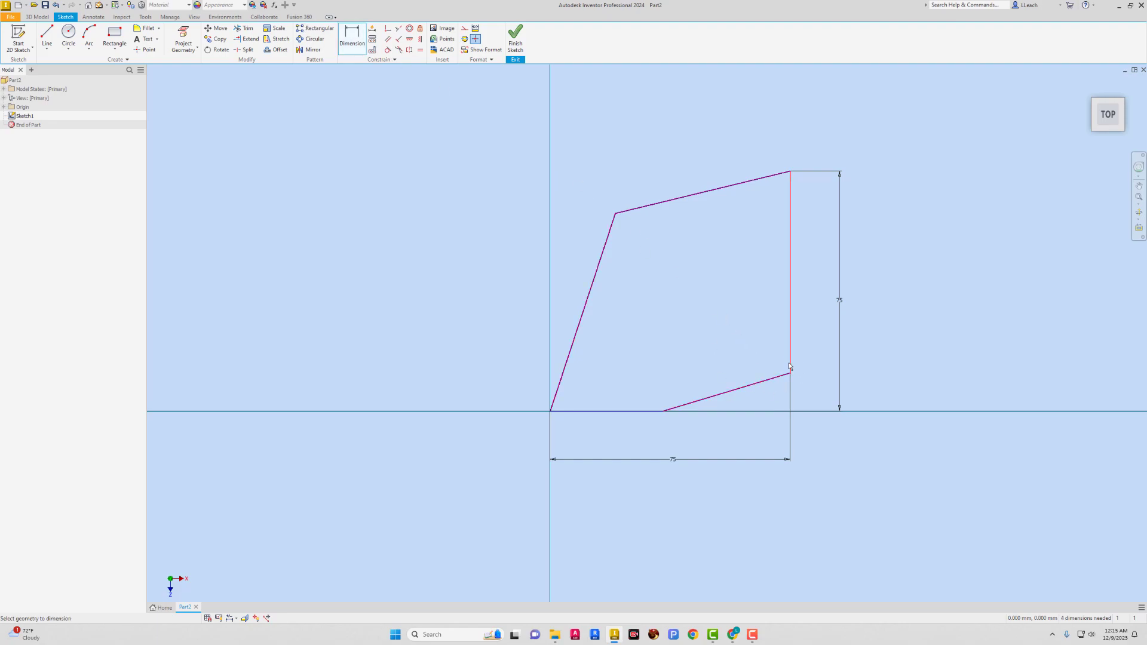
{"action": "left_click", "coordinate": [666, 412]}
{"action": "left_click", "coordinate": [724, 435]}
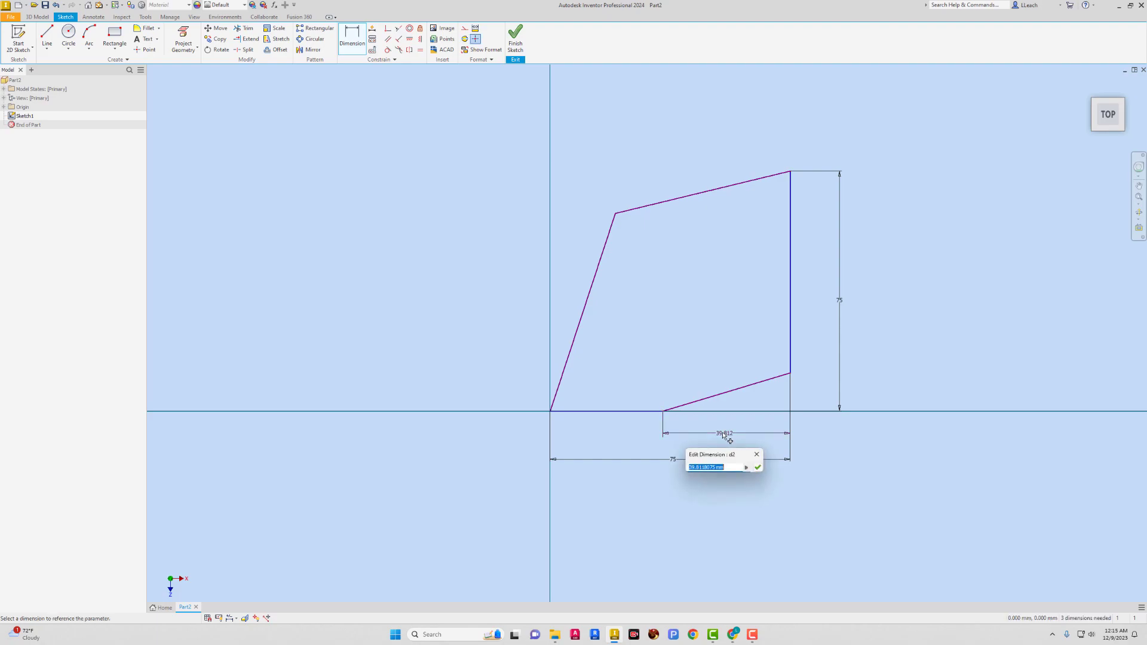
{"action": "type", "text": "25"}
{"action": "key", "text": "Return"}
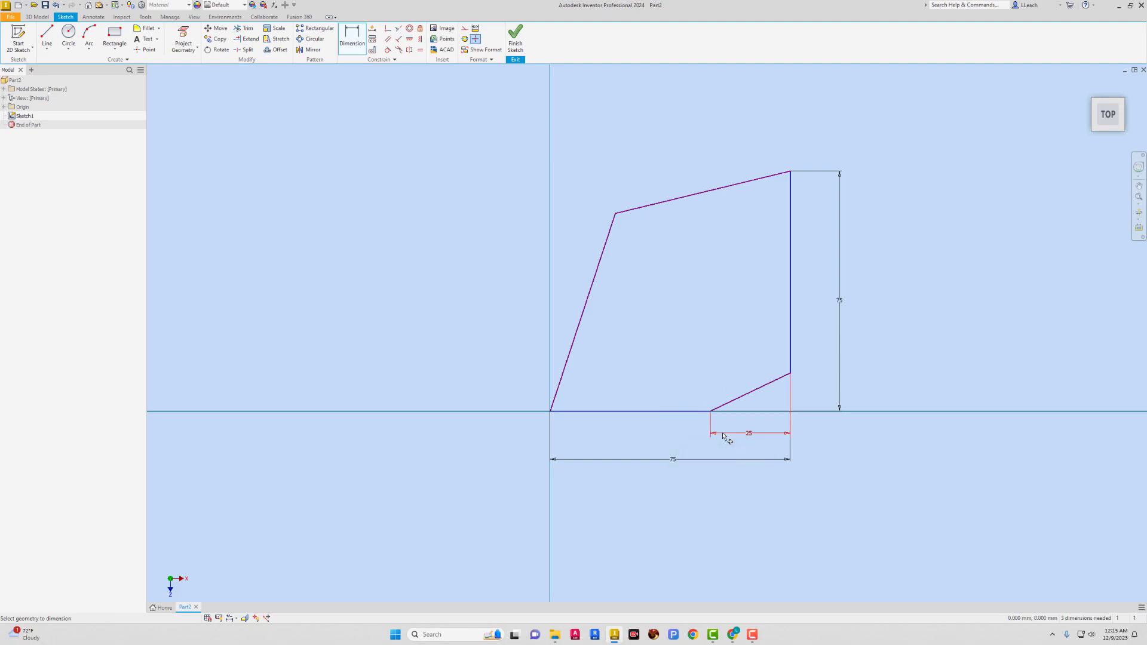
{"action": "left_click", "coordinate": [791, 374]}
{"action": "left_click", "coordinate": [687, 411]}
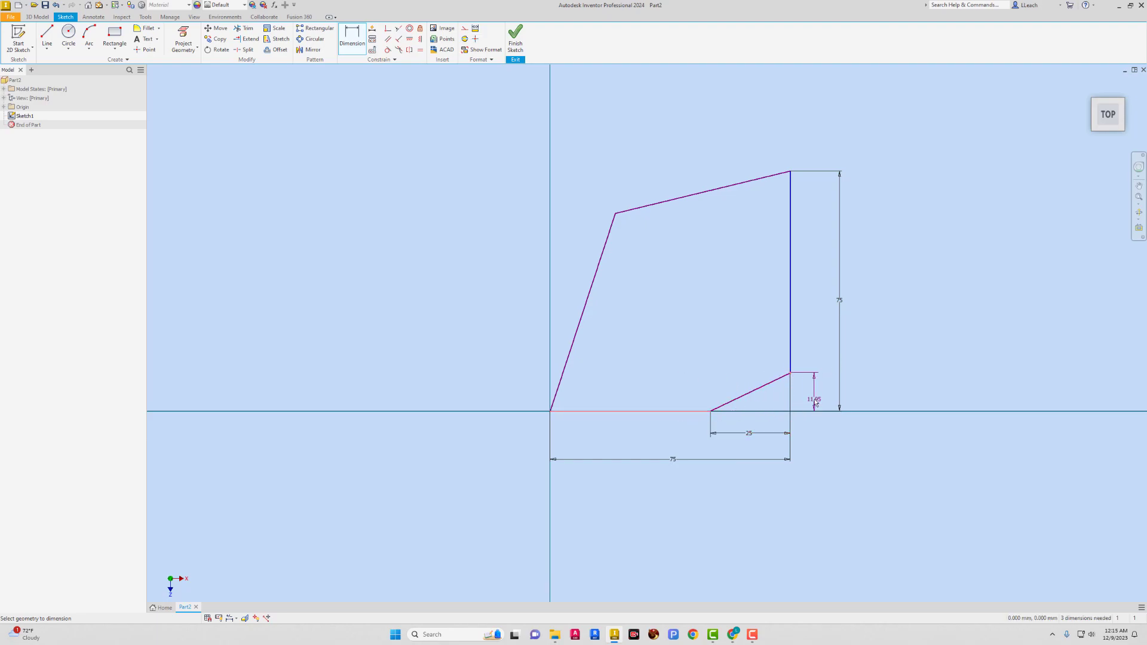
{"action": "left_click", "coordinate": [815, 402]}
{"action": "type", "text": "25"}
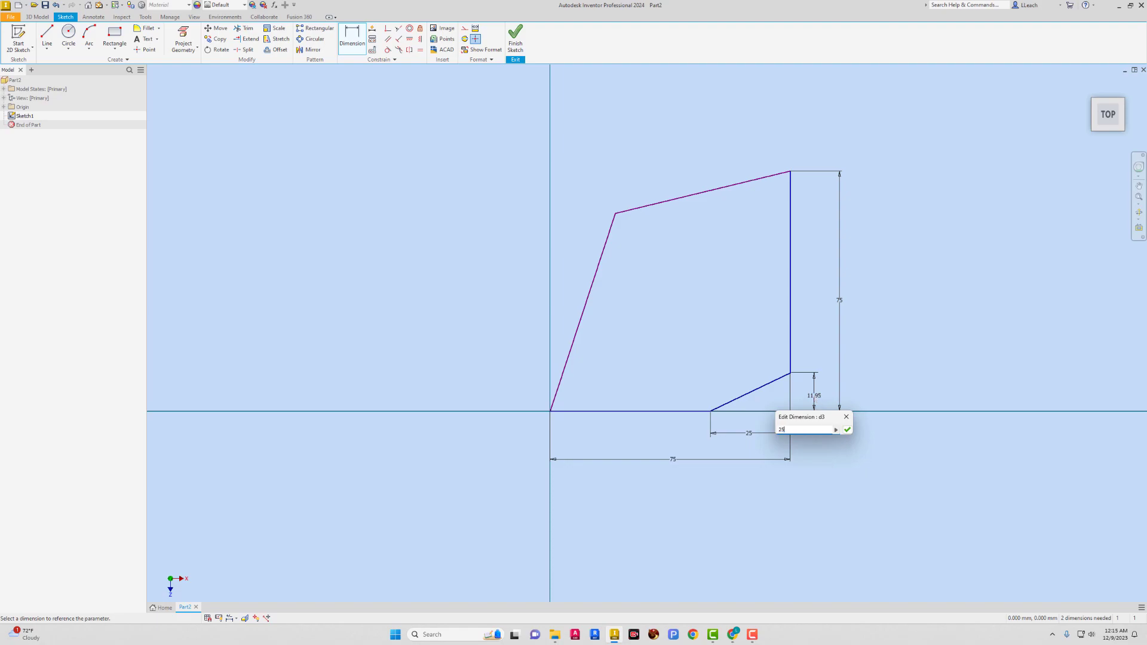
{"action": "key", "text": "Return"}
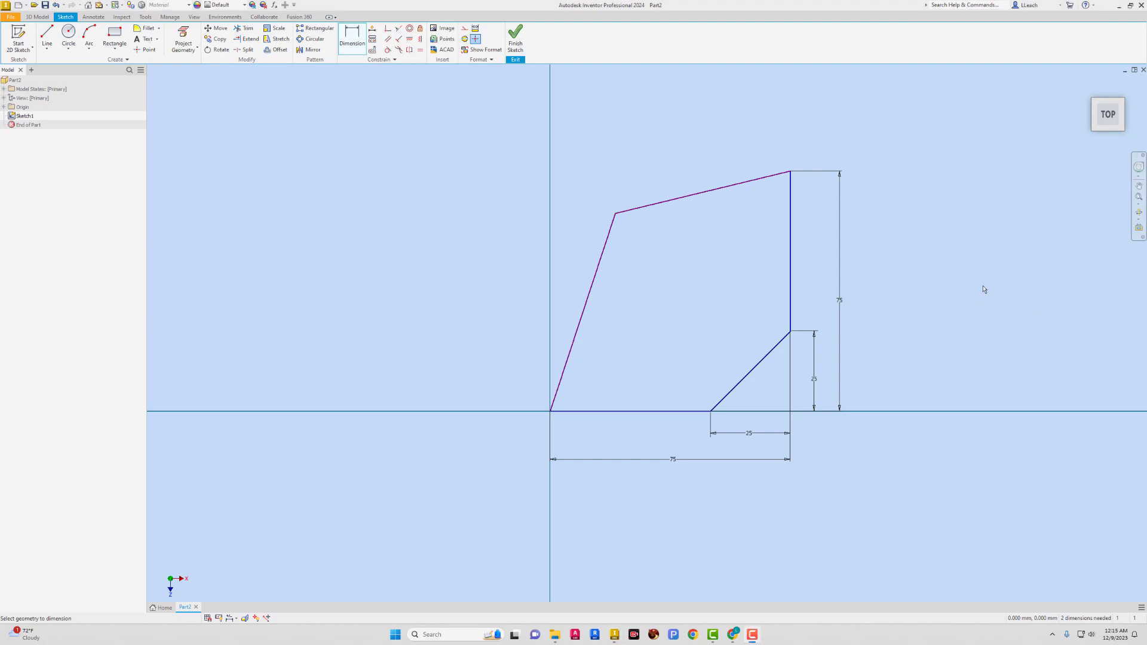
Step: Draw a center-point circle in the upper-left area of the profile
{"action": "left_click", "coordinate": [69, 48]}
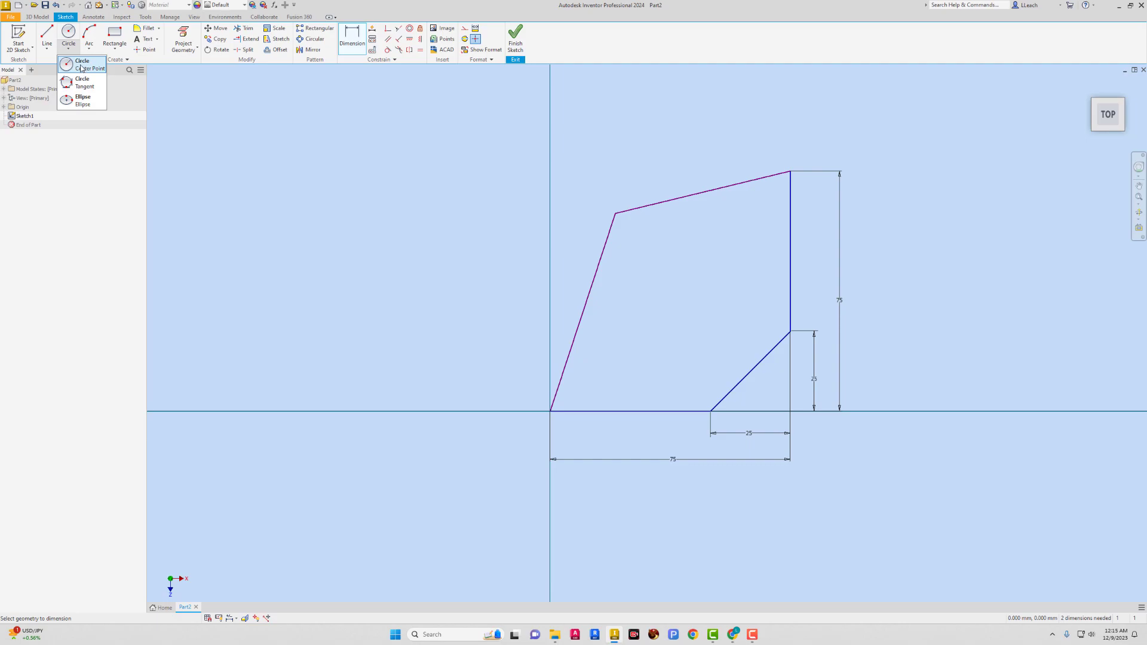
{"action": "left_click", "coordinate": [82, 68]}
{"action": "left_click", "coordinate": [661, 275]}
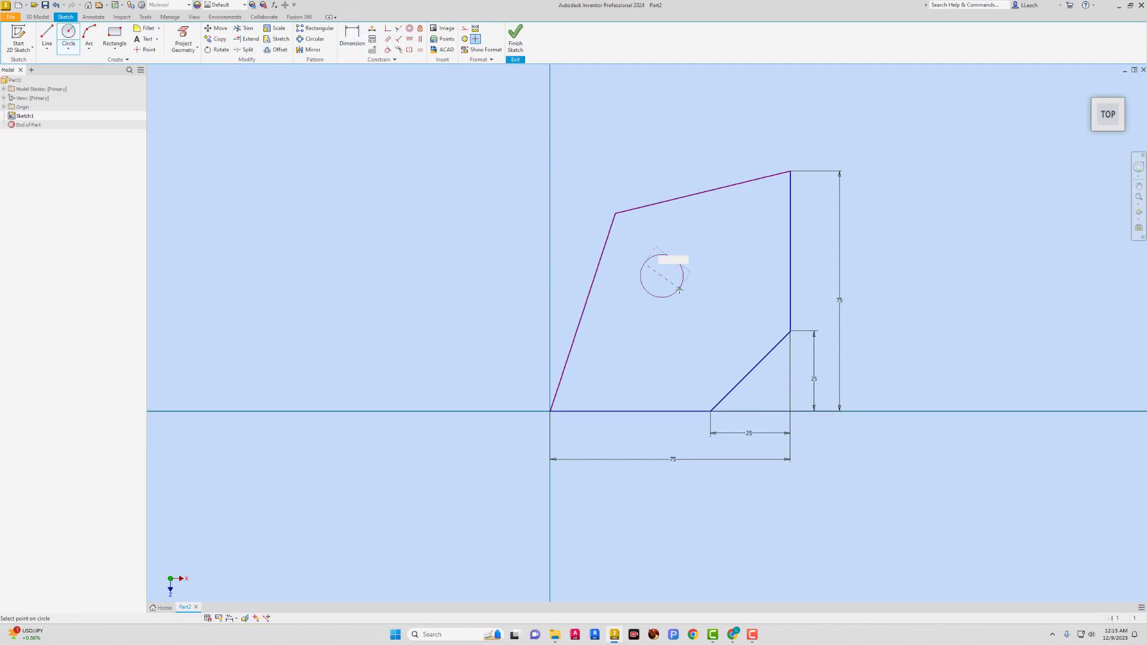
{"action": "left_click", "coordinate": [698, 313]}
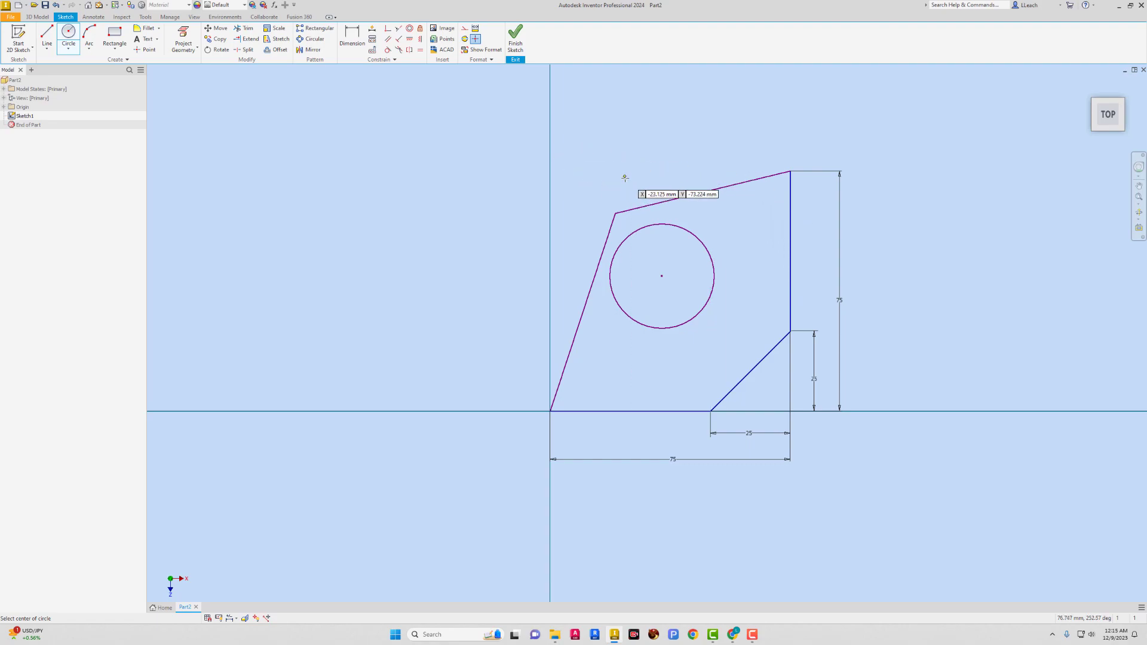
Step: Dimension the circle's diameter to 30
{"action": "left_click", "coordinate": [352, 37]}
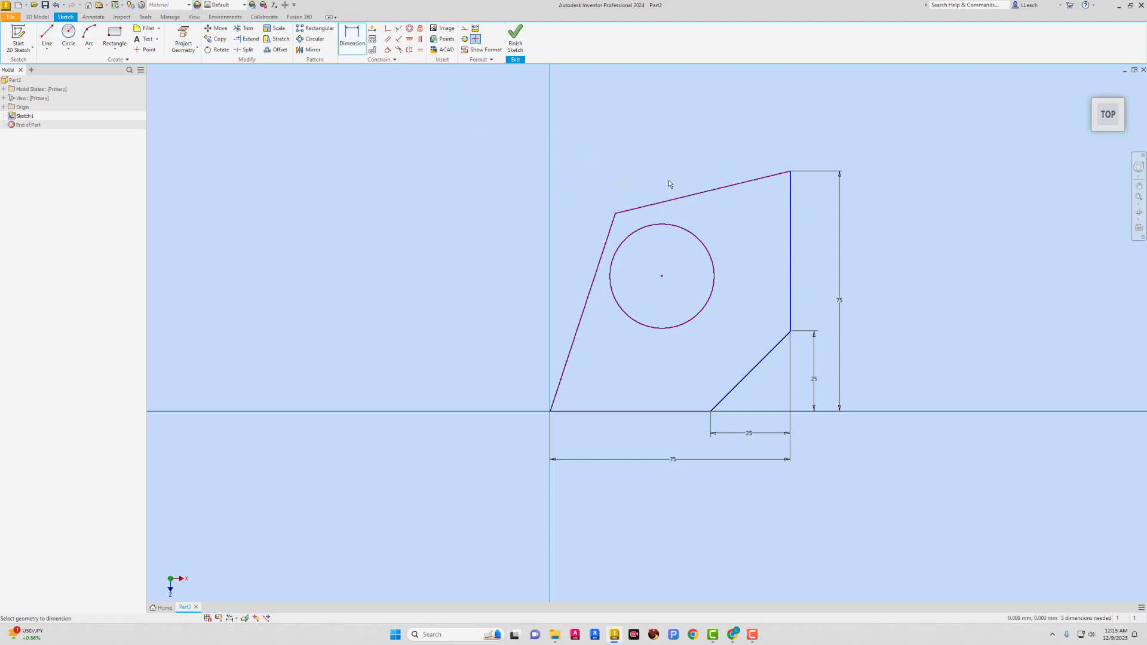
{"action": "left_click", "coordinate": [694, 232]}
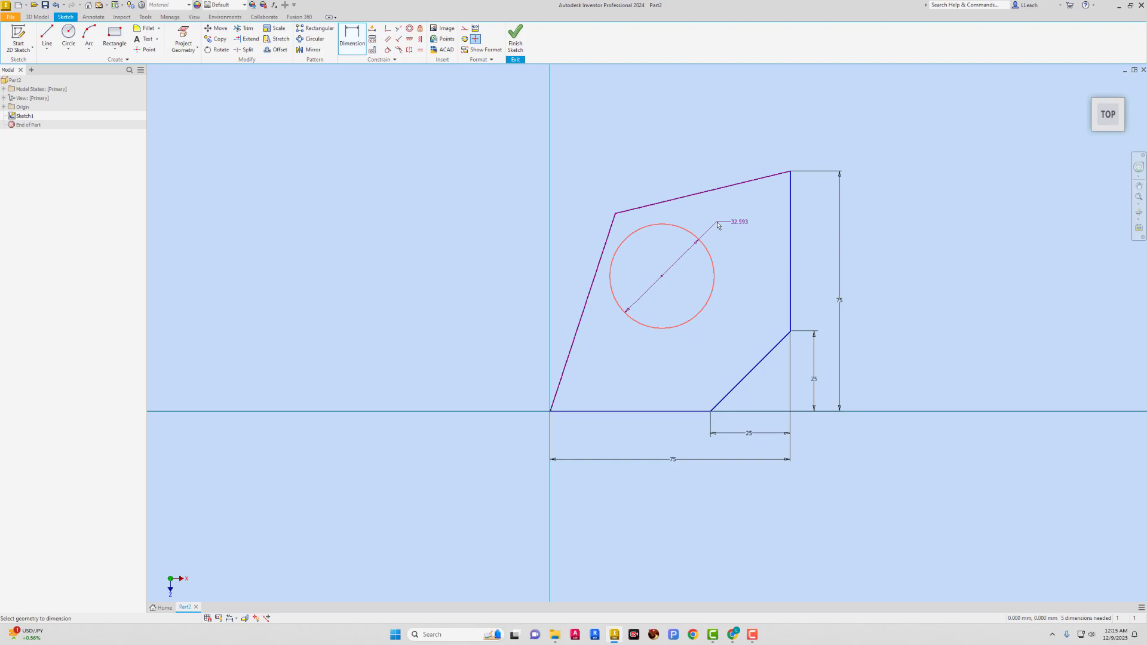
{"action": "left_click", "coordinate": [721, 224]}
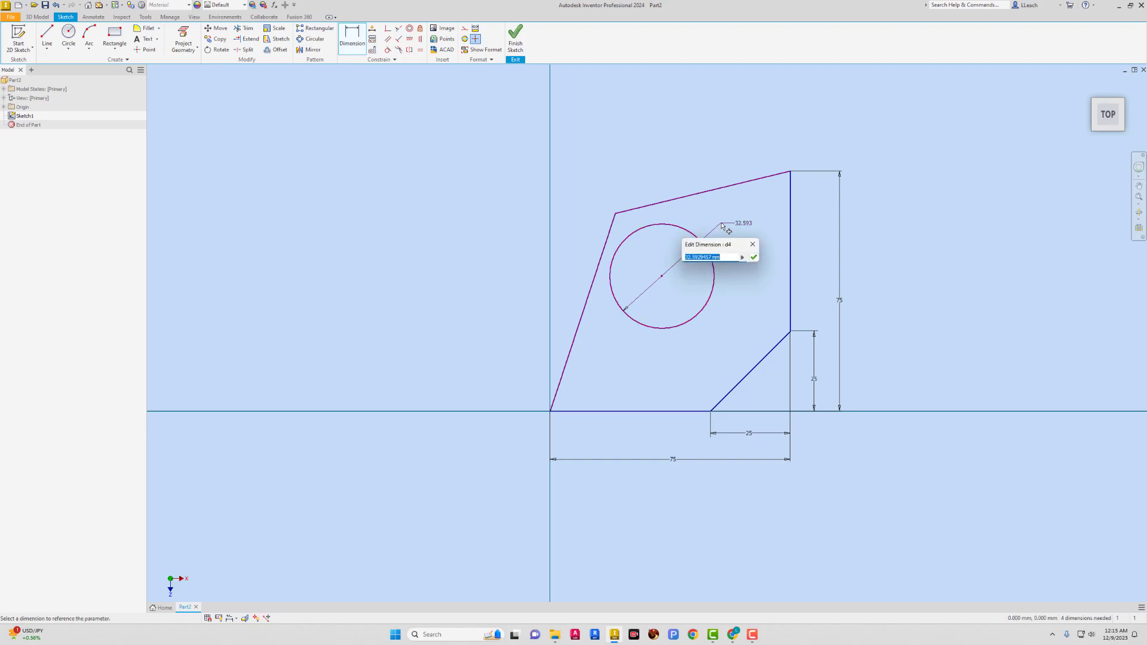
{"action": "type", "text": "30"}
{"action": "key", "text": "Return"}
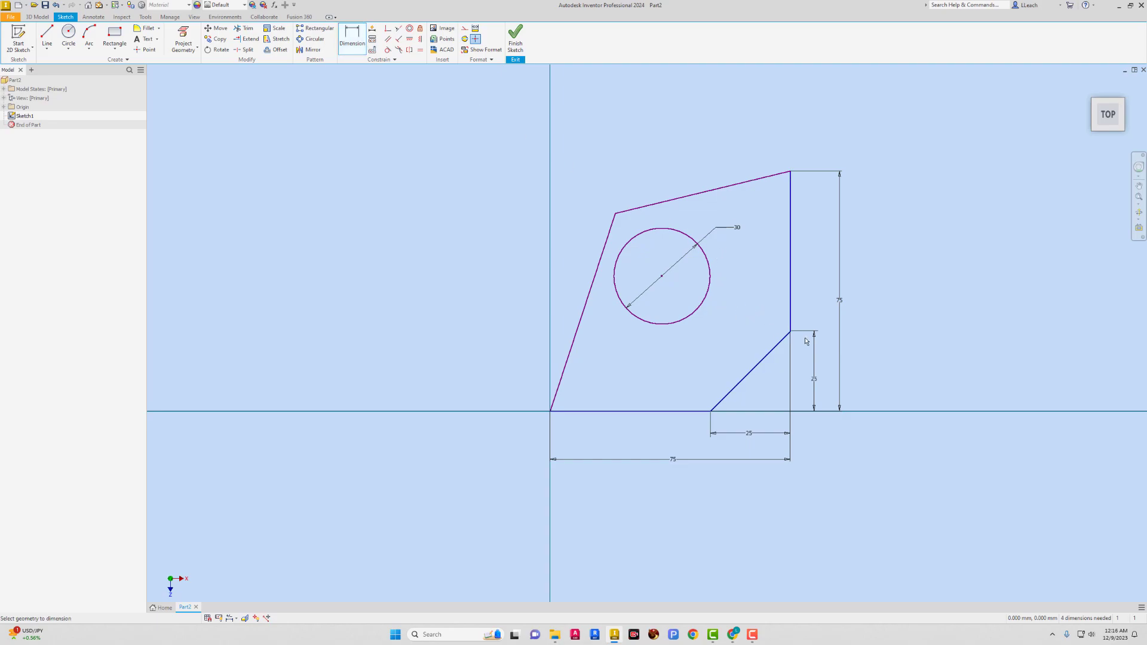
Step: Place the circle centre 35 from the right edge and 35 above the base
{"action": "left_click", "coordinate": [791, 308]}
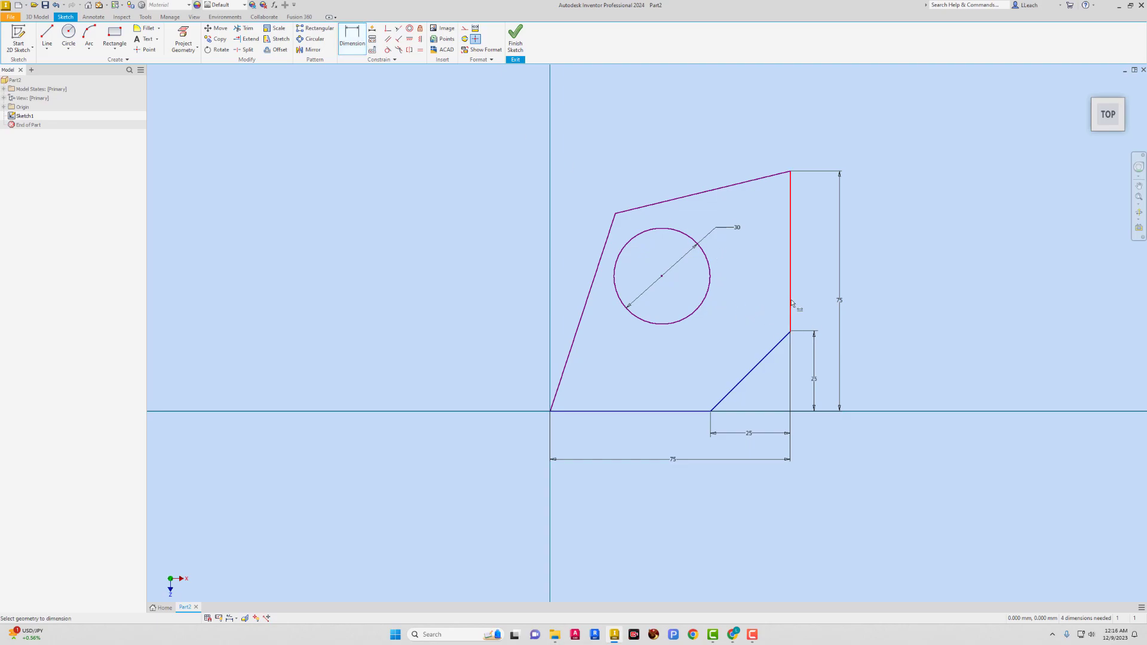
{"action": "left_click", "coordinate": [663, 277]}
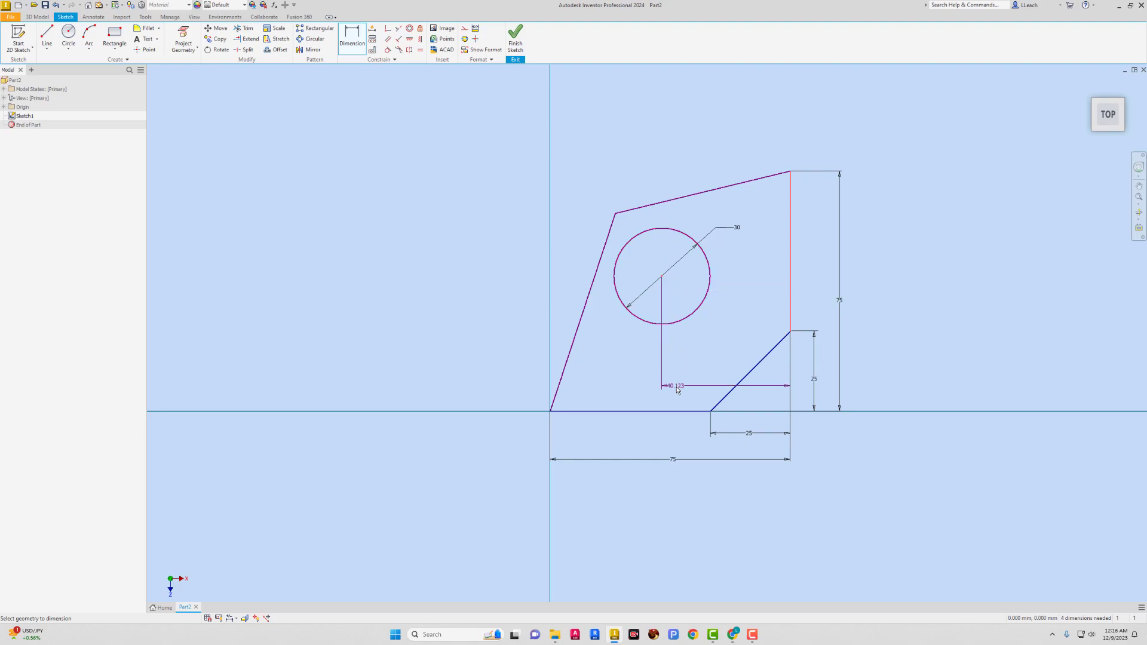
{"action": "left_click", "coordinate": [701, 447]}
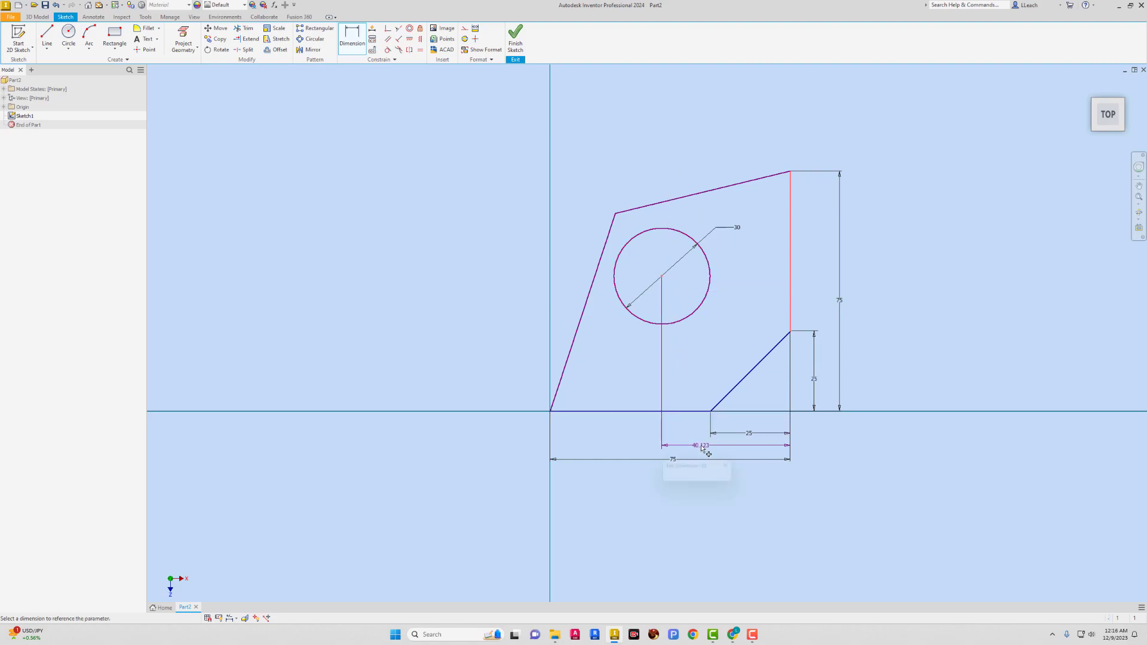
{"action": "type", "text": "35"}
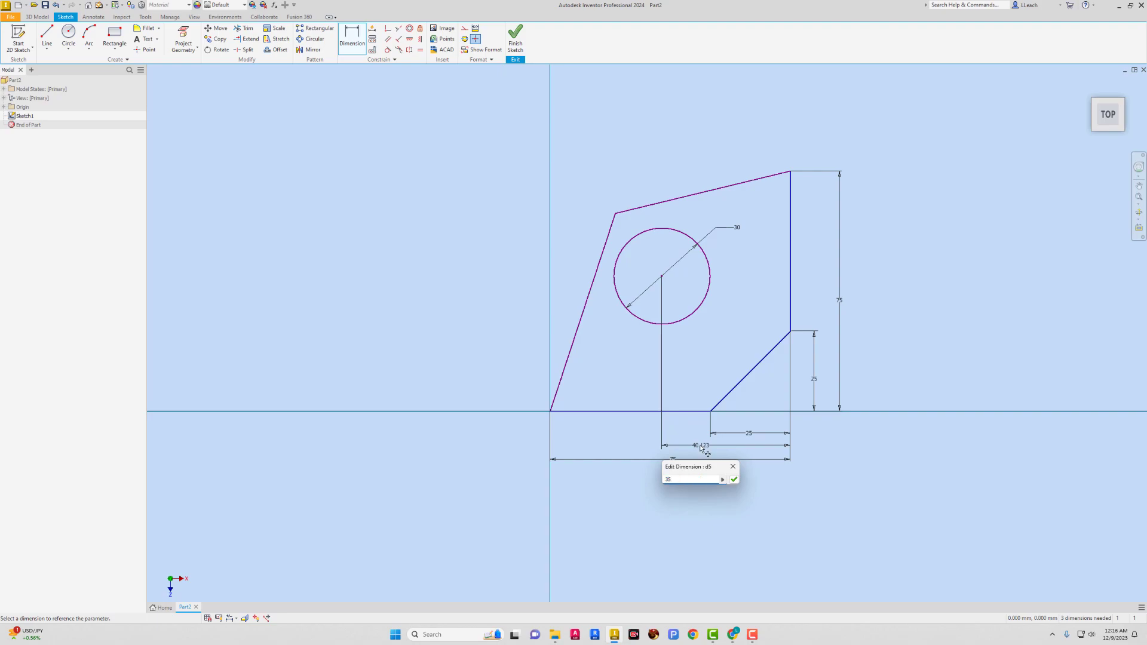
{"action": "key", "text": "Return"}
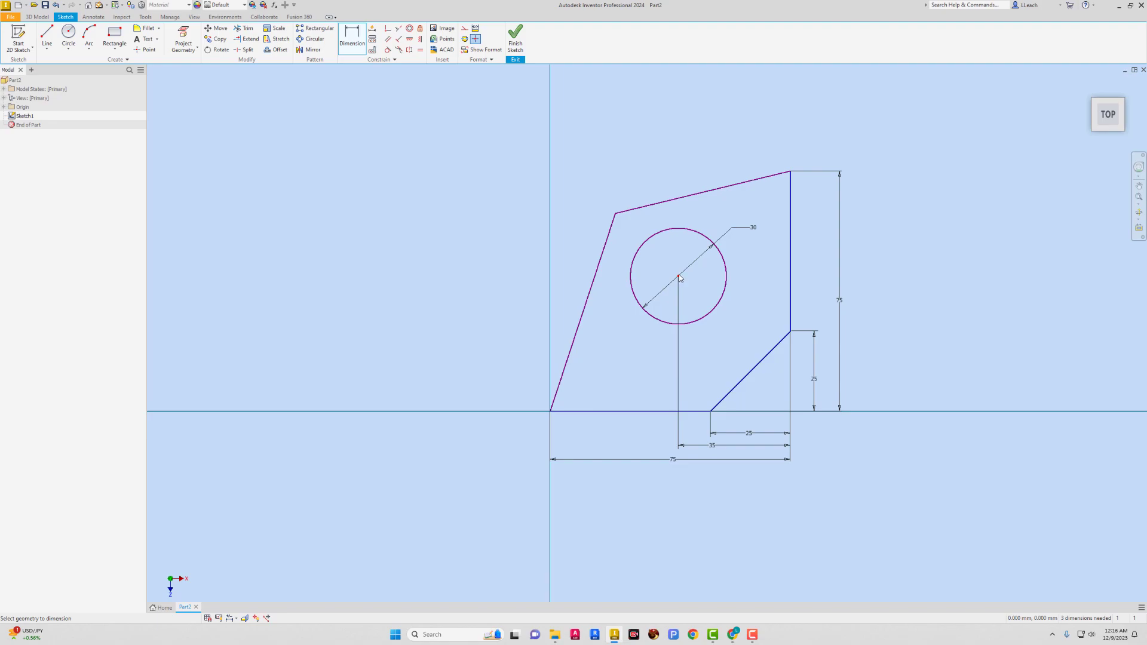
{"action": "left_click", "coordinate": [678, 276]}
{"action": "left_click", "coordinate": [640, 410]}
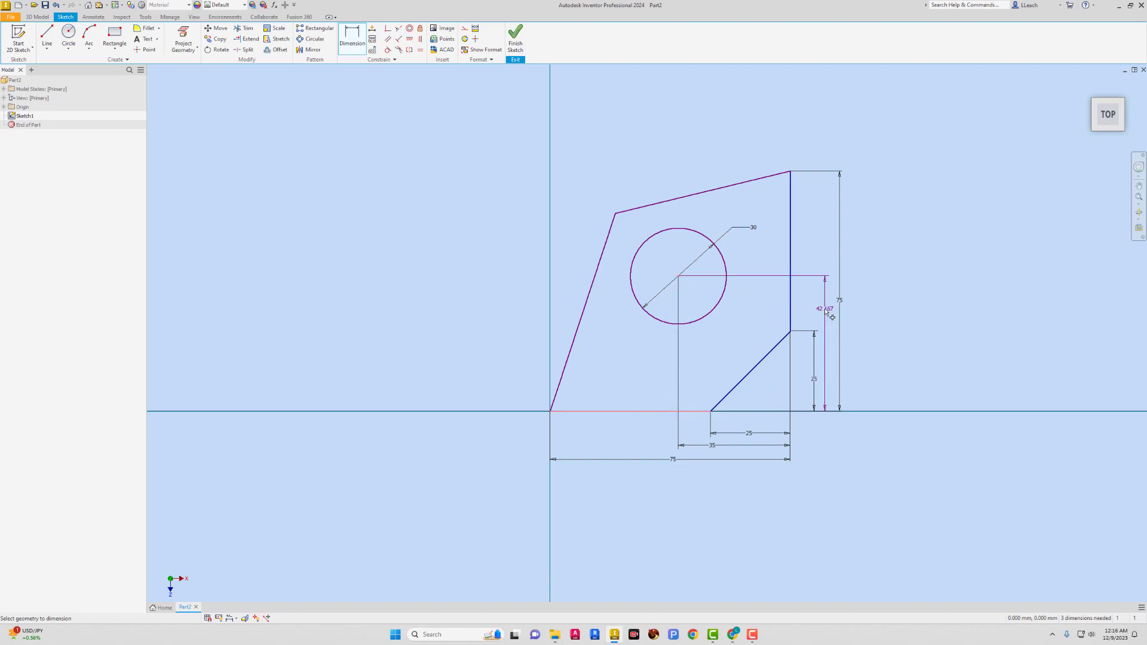
{"action": "left_click", "coordinate": [831, 318]}
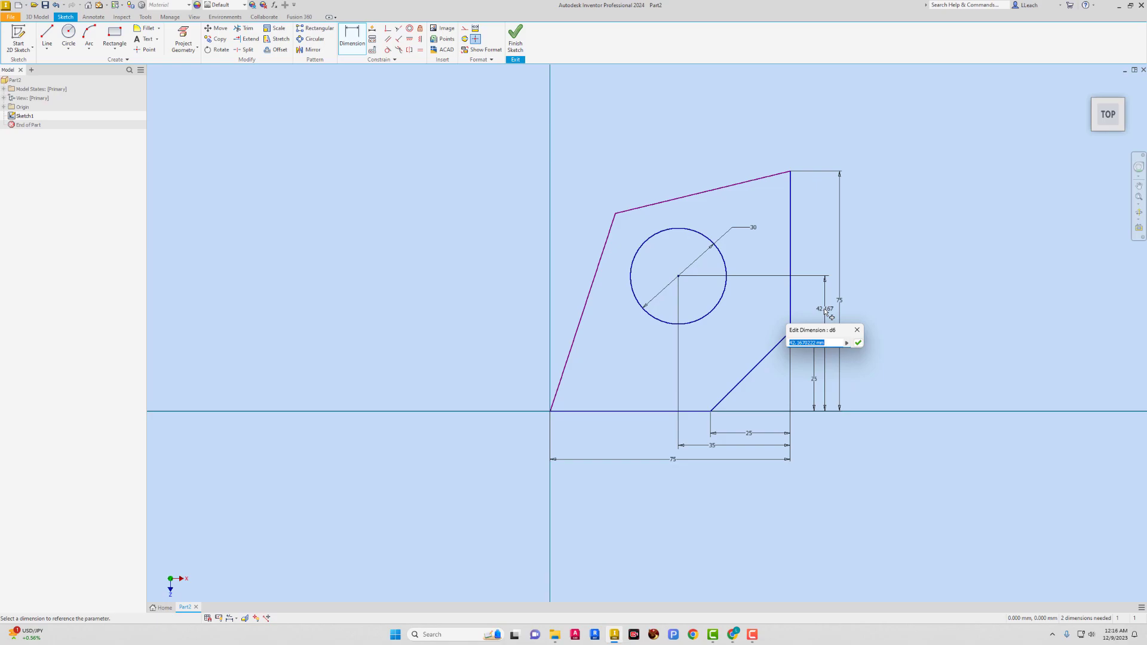
{"action": "type", "text": "35"}
{"action": "key", "text": "Return"}
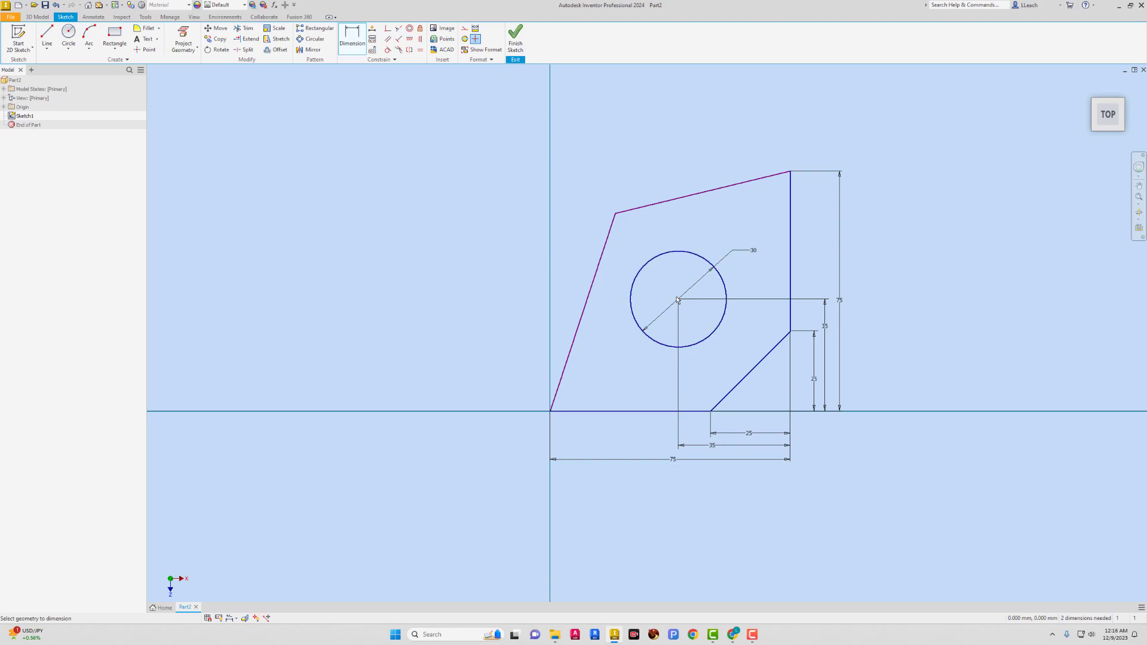
Step: Draw a line from the corner cut's midpoint to the circle centre
{"action": "left_click", "coordinate": [46, 35]}
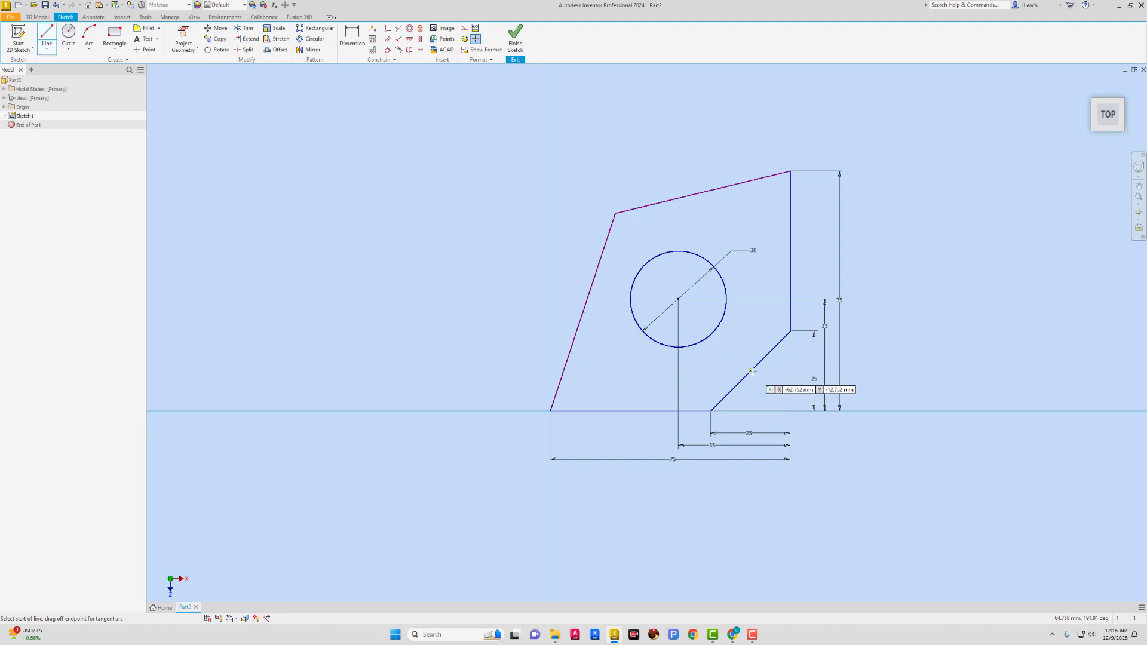
{"action": "left_click", "coordinate": [750, 371]}
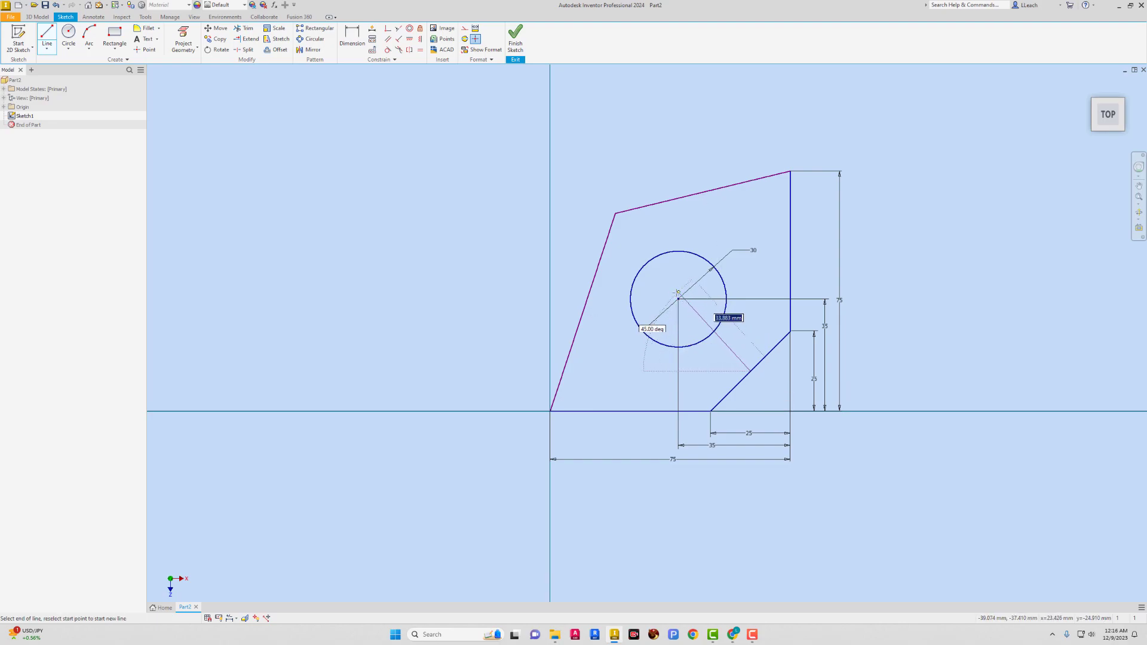
{"action": "left_click", "coordinate": [678, 299]}
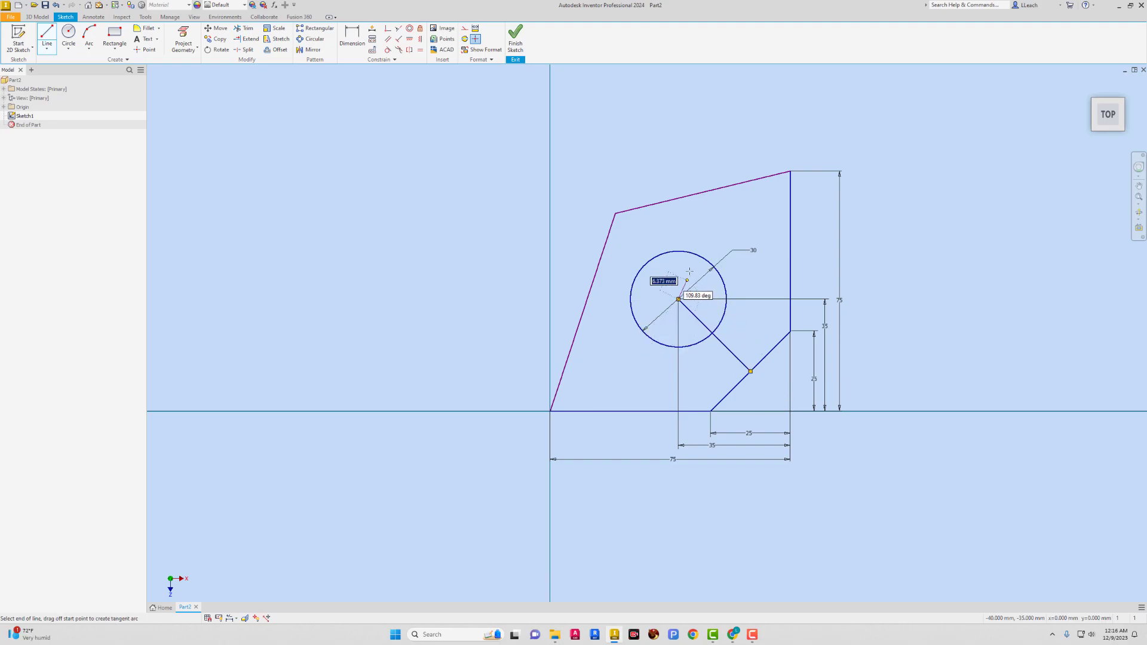
{"action": "key", "text": "Escape"}
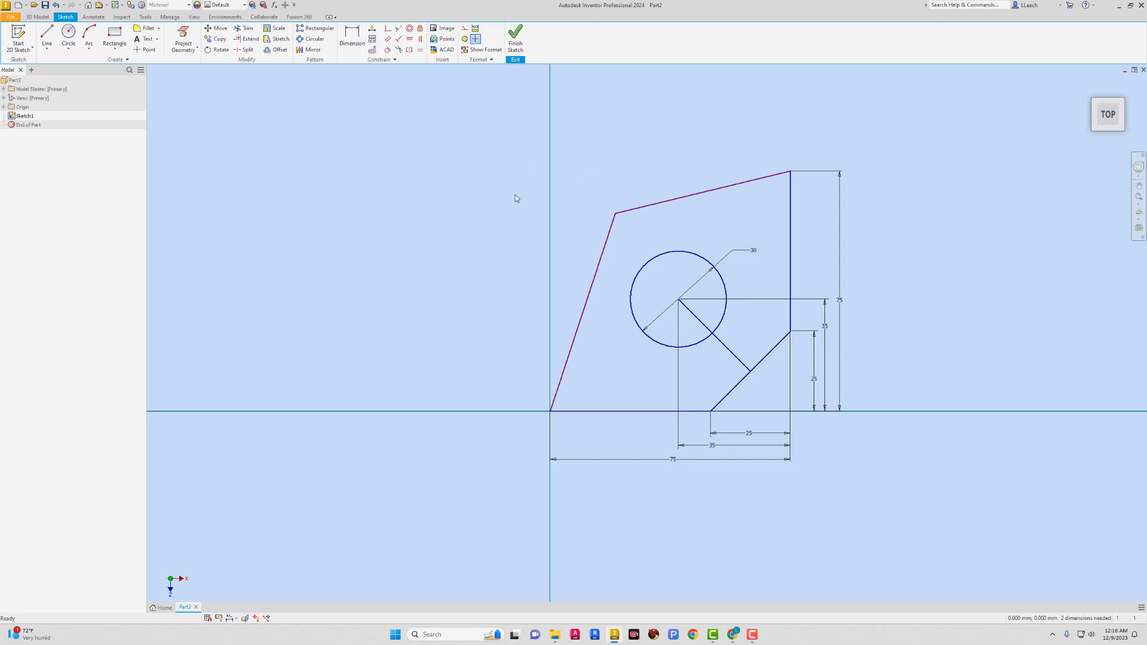
Step: Draw a vertical construction line upward from the sketch origin
{"action": "left_click", "coordinate": [47, 48]}
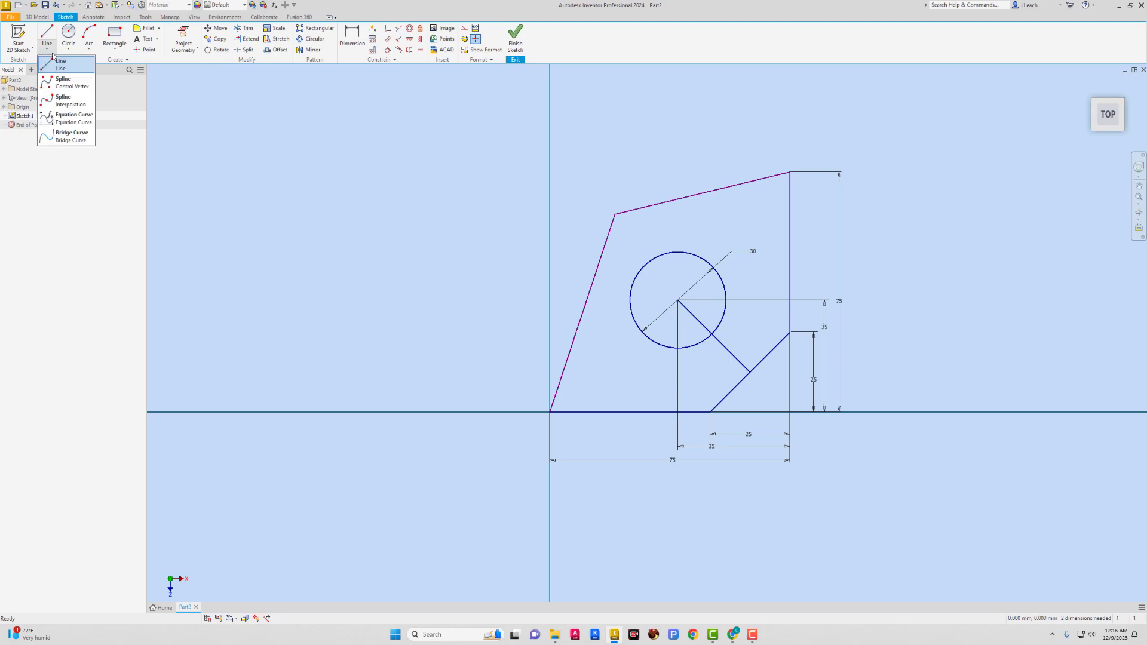
{"action": "left_click", "coordinate": [550, 411]}
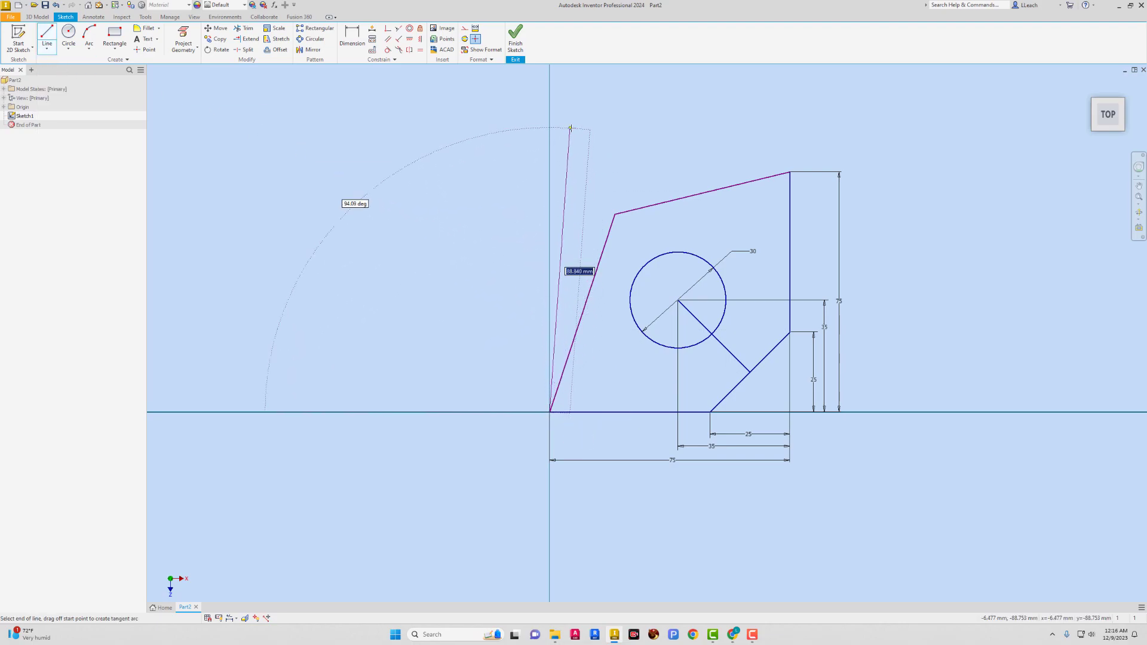
{"action": "middle_click_drag", "start_coordinate": [565, 123], "coordinate": [542, 188]}
{"action": "left_click", "coordinate": [526, 122]}
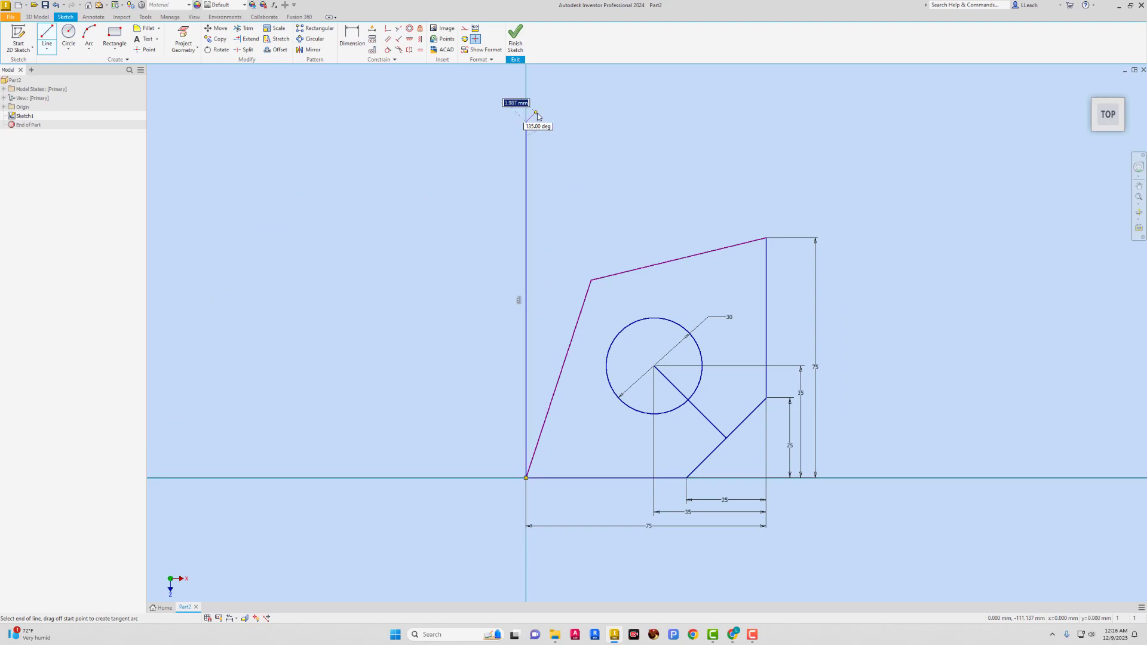
{"action": "right_click", "coordinate": [548, 116]}
{"action": "left_click", "coordinate": [528, 153]}
{"action": "key", "text": "Escape"}
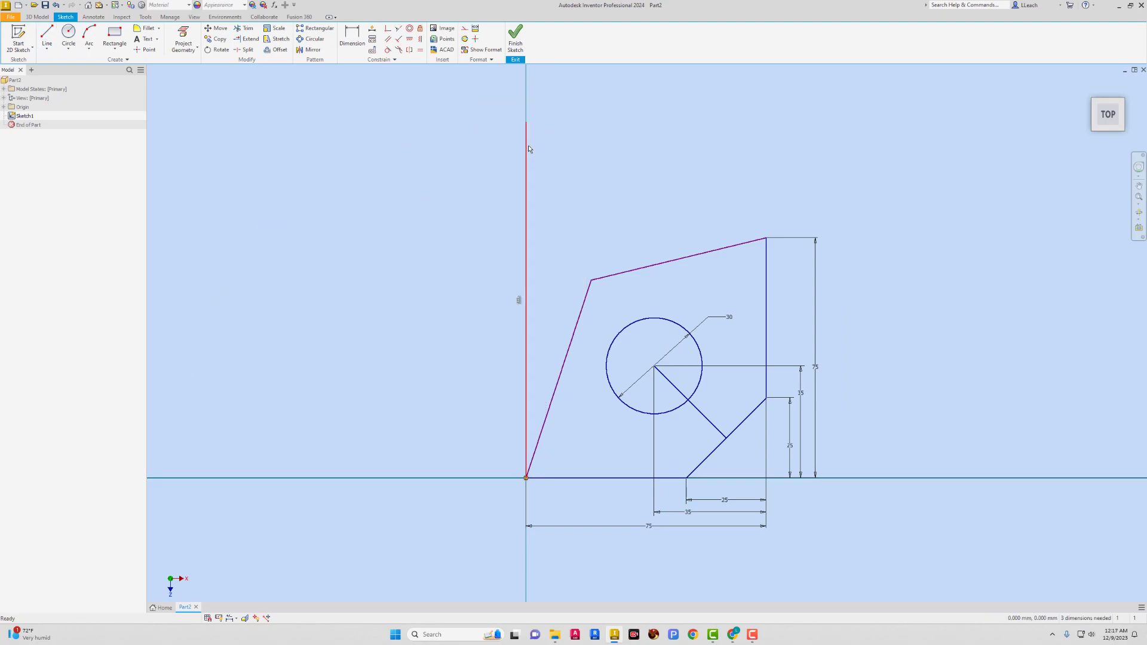
{"action": "left_click", "coordinate": [465, 30]}
Step: Make the centre-to-cut line a centerline, try extending it, then delete it
{"action": "left_click", "coordinate": [672, 385]}
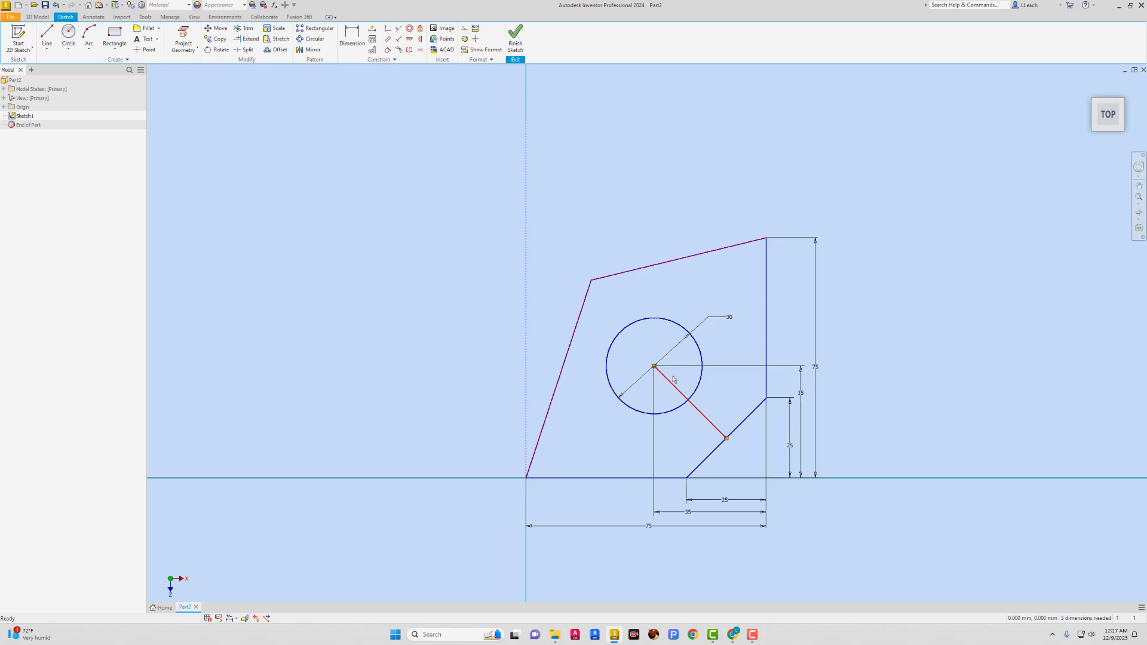
{"action": "left_click", "coordinate": [475, 39]}
{"action": "left_click", "coordinate": [246, 39]}
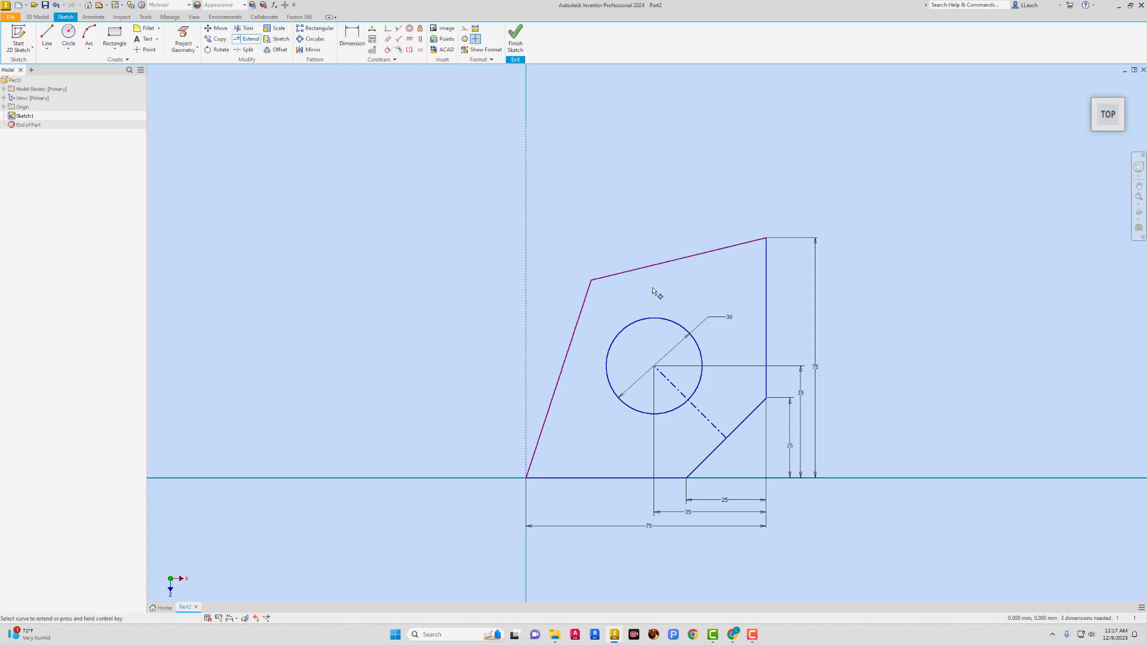
{"action": "left_click", "coordinate": [675, 384]}
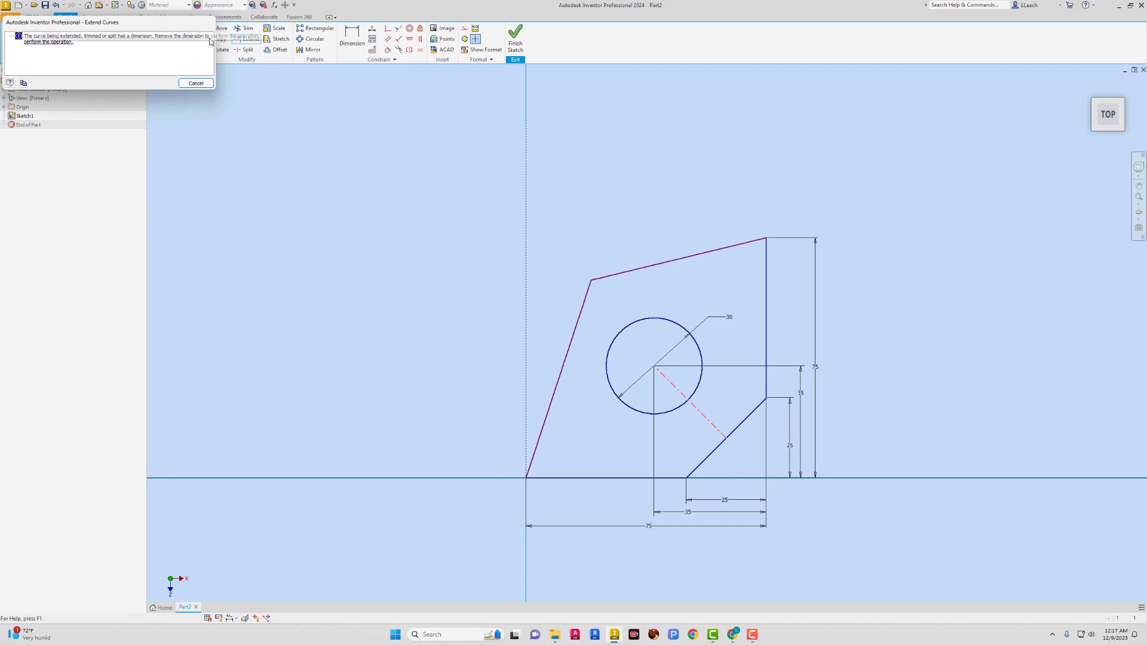
{"action": "left_click", "coordinate": [197, 83]}
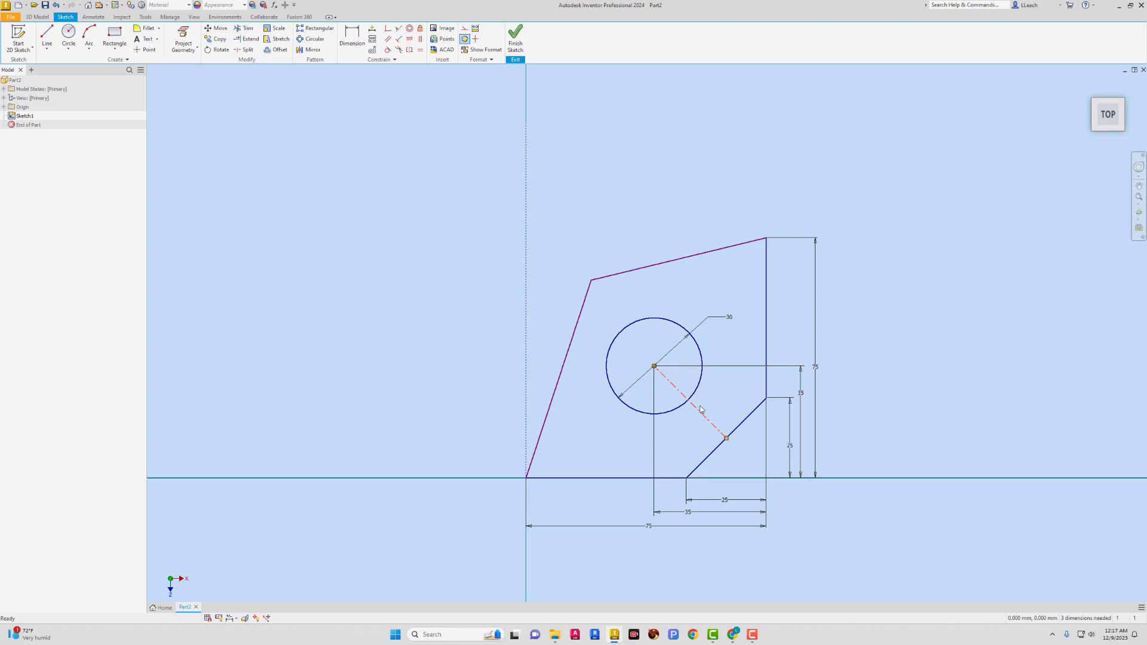
{"action": "key", "text": "Delete"}
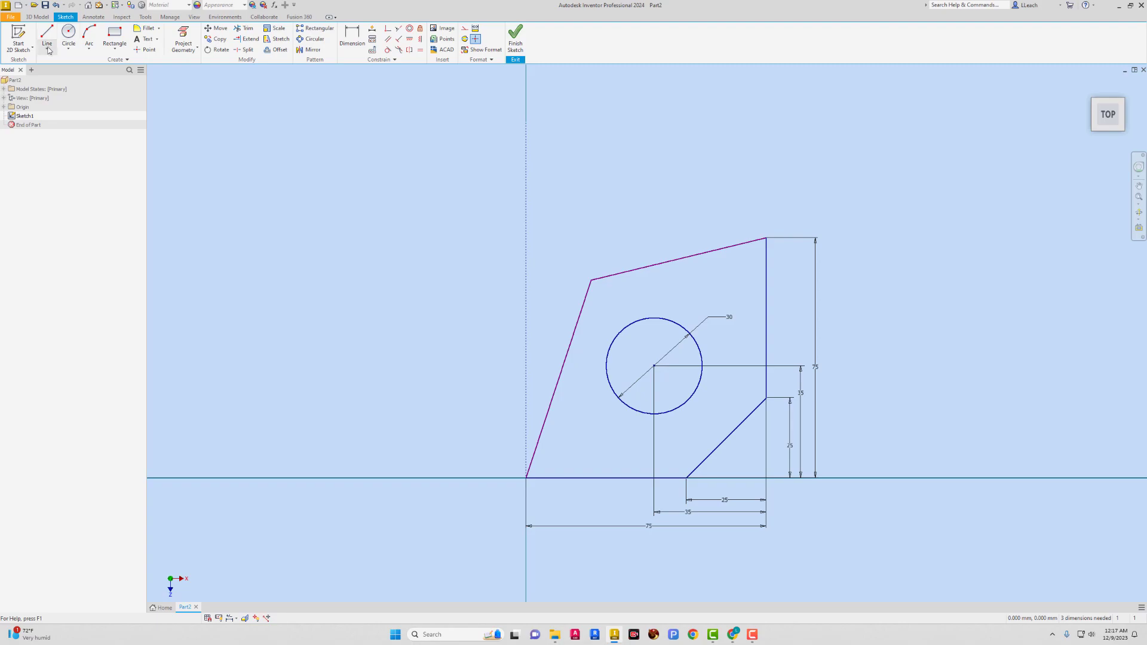
Step: Draw a long line from the angled corner cut up past the top-left corner
{"action": "left_click", "coordinate": [49, 51]}
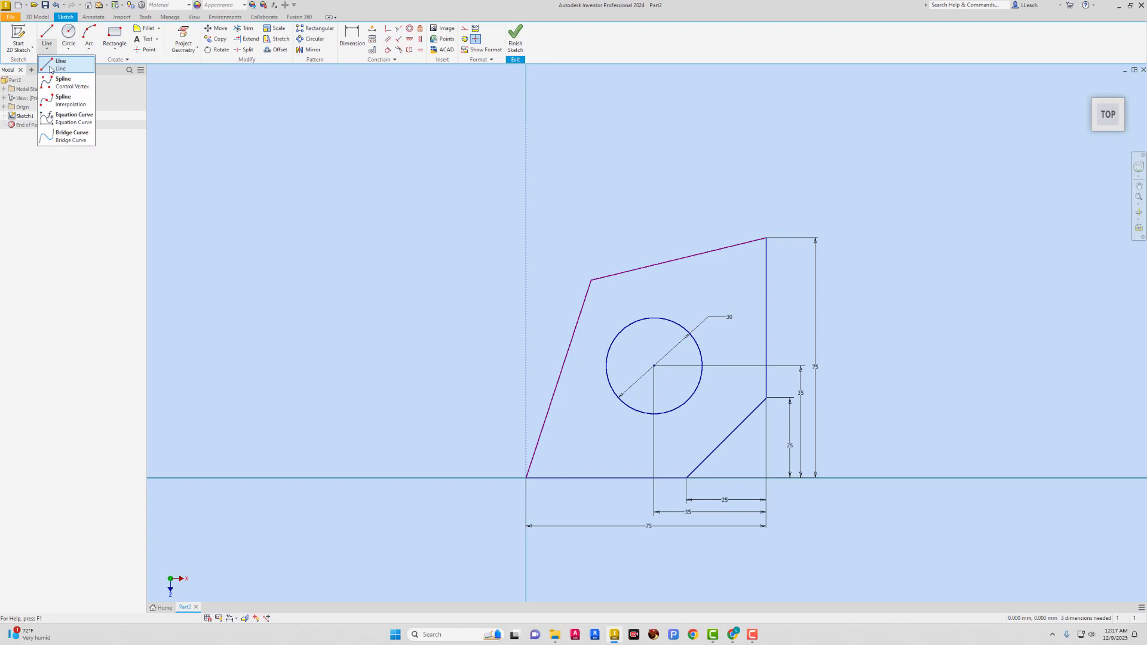
{"action": "left_click", "coordinate": [725, 437]}
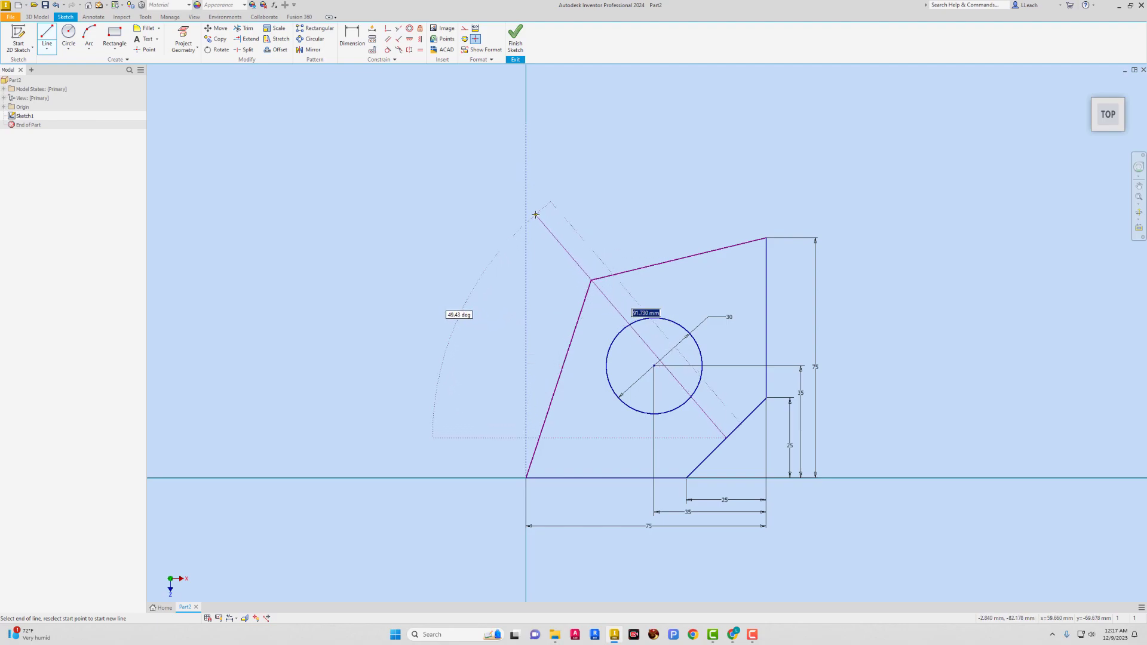
{"action": "right_click", "coordinate": [555, 165]}
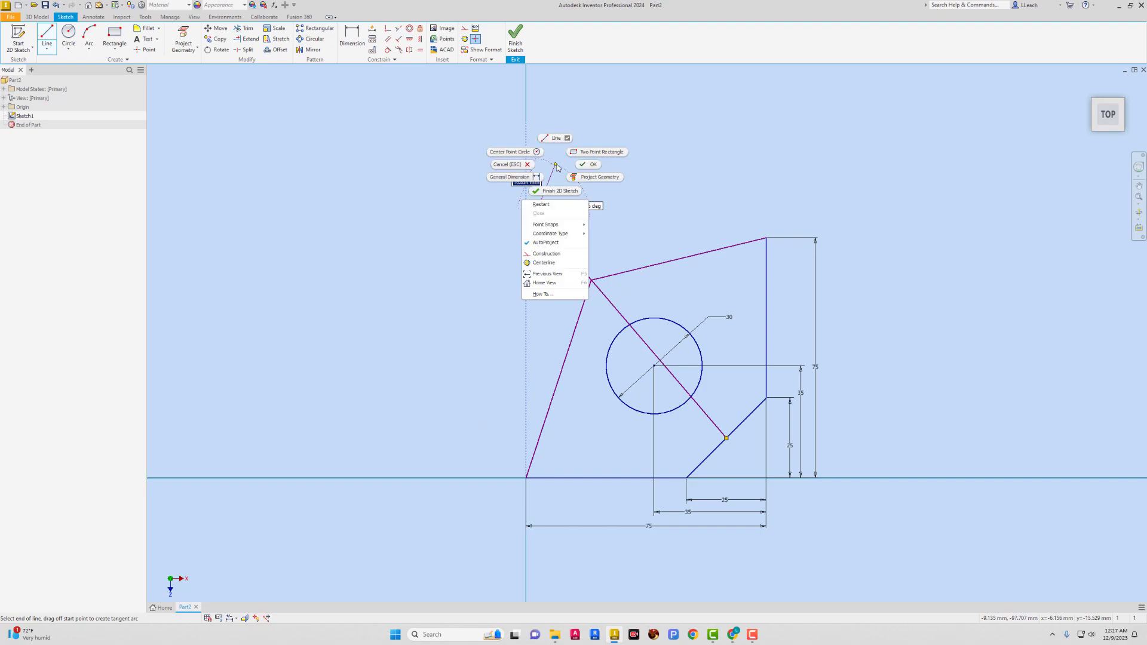
{"action": "left_click", "coordinate": [590, 164]}
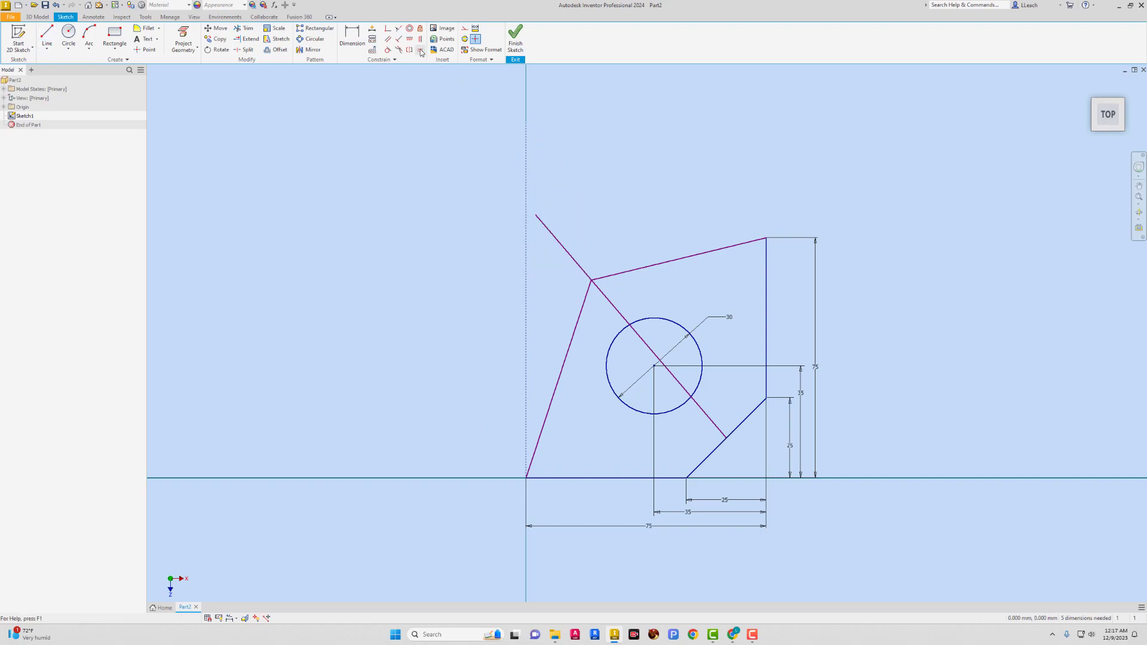
Step: Constrain the diagonal line to pass through the circle's centre and convert it to a centerline
{"action": "left_click", "coordinate": [387, 30]}
{"action": "left_click", "coordinate": [657, 358]}
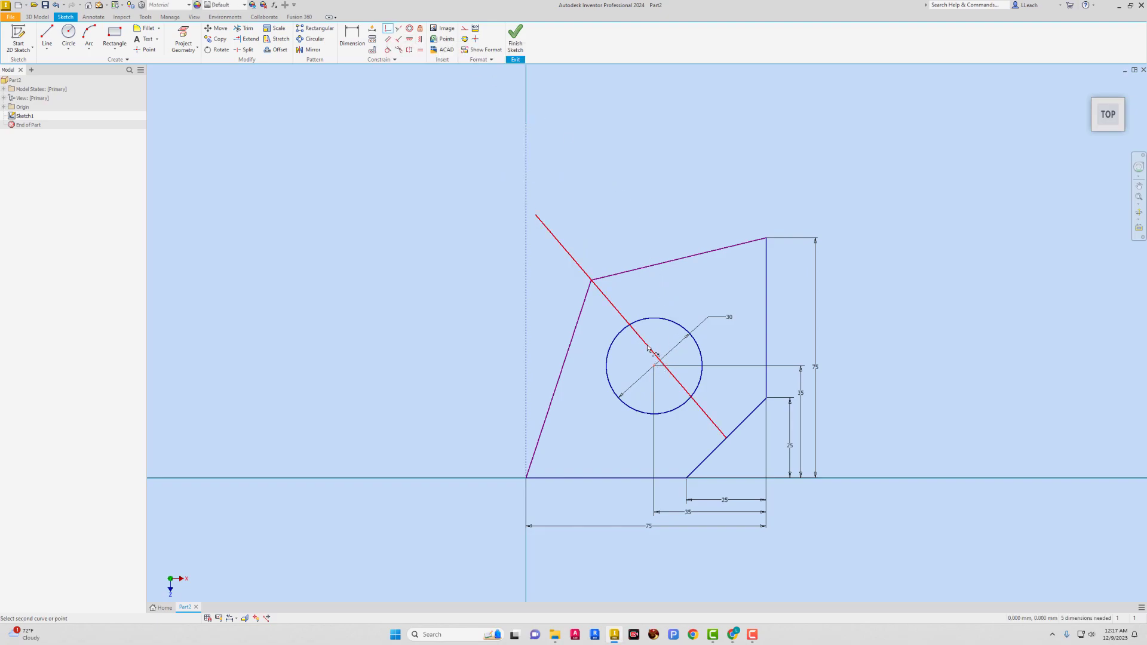
{"action": "left_click", "coordinate": [654, 364]}
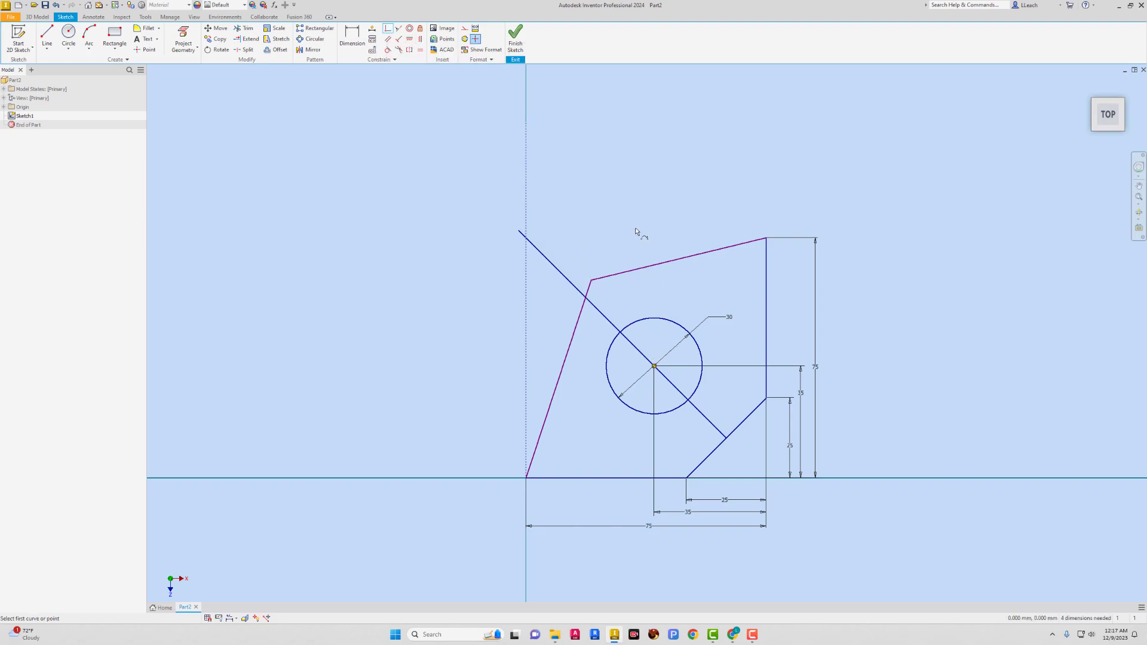
{"action": "key", "text": "Escape"}
{"action": "key", "text": "Escape"}
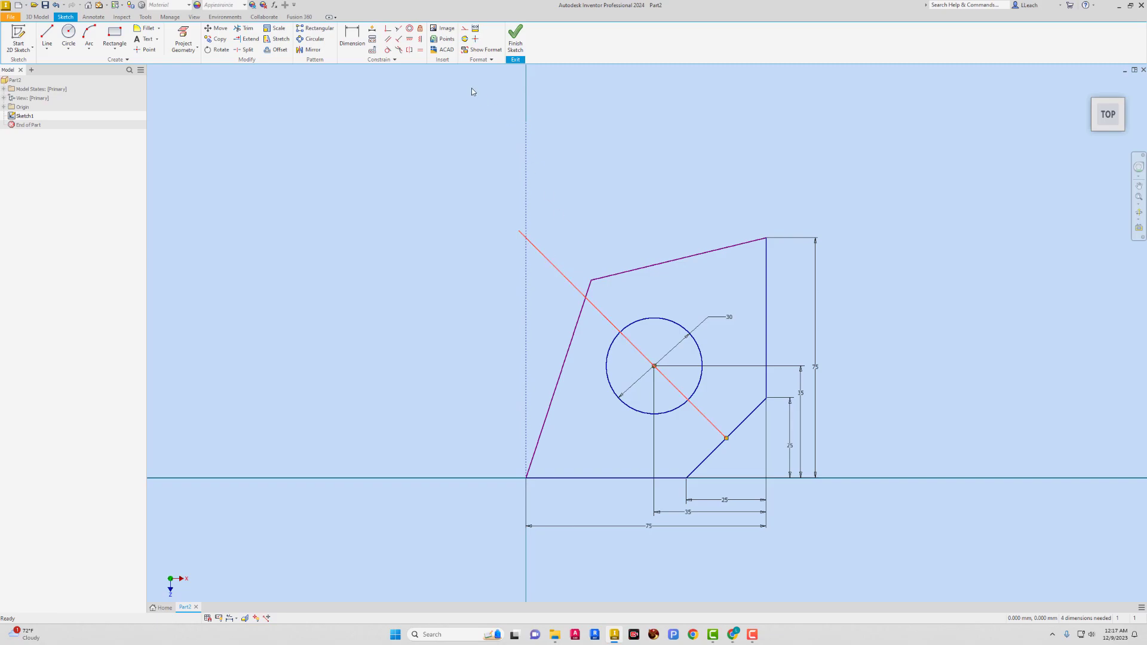
{"action": "left_click", "coordinate": [476, 39]}
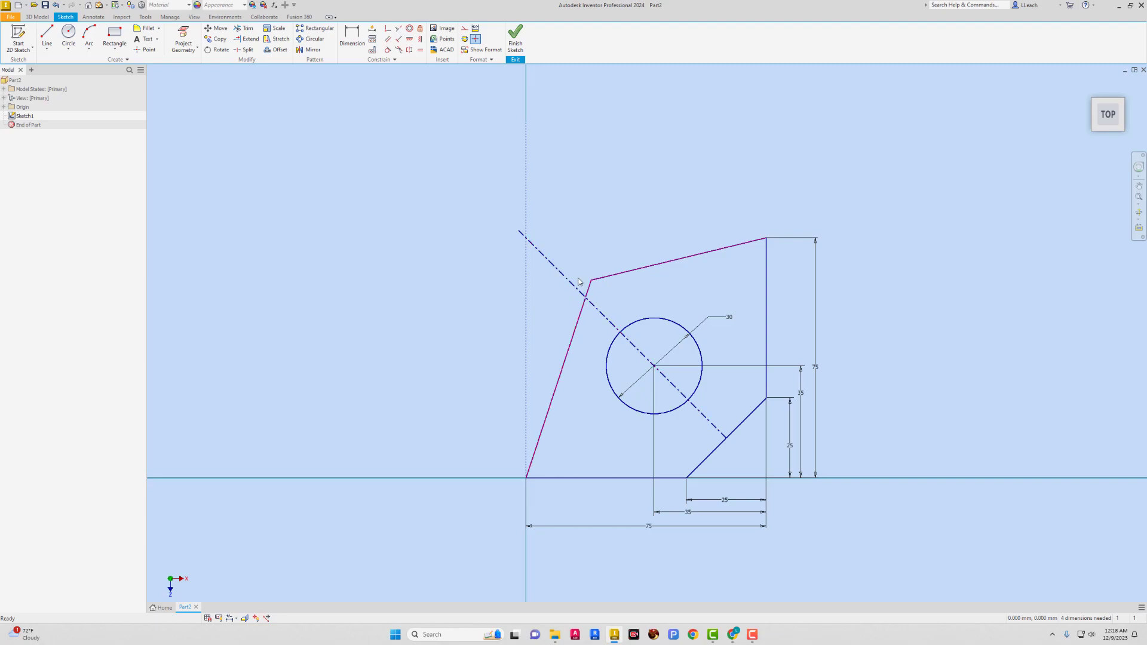
Step: Make the upper-left corner coincident with the diagonal centerline and slide it up along it
{"action": "left_click", "coordinate": [388, 30]}
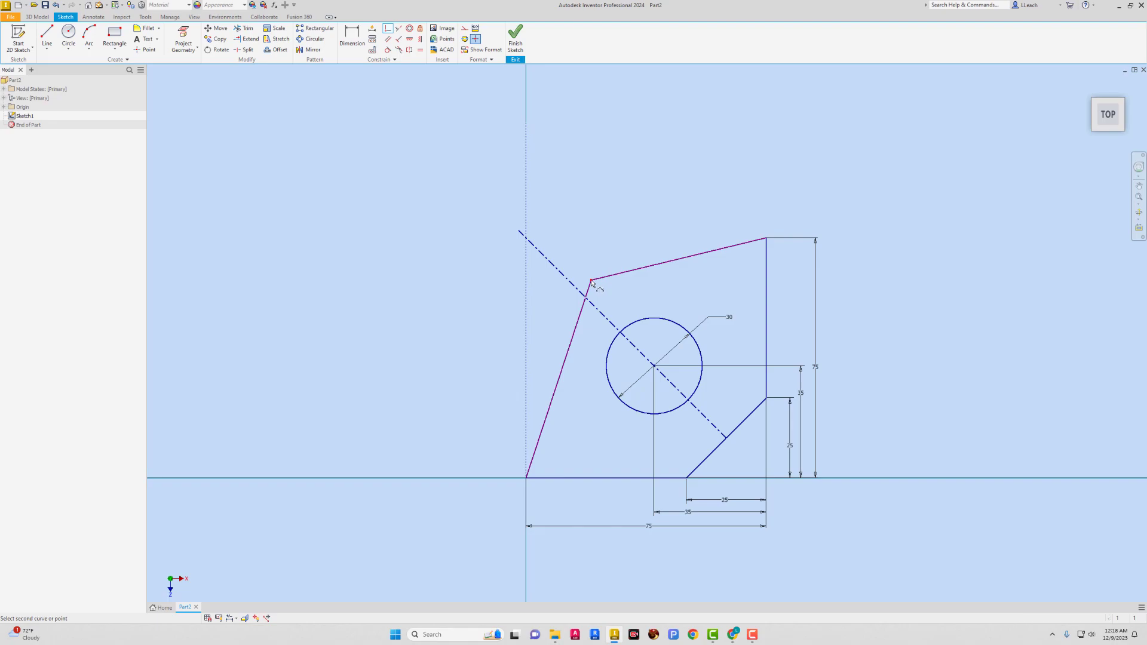
{"action": "left_click", "coordinate": [572, 285]}
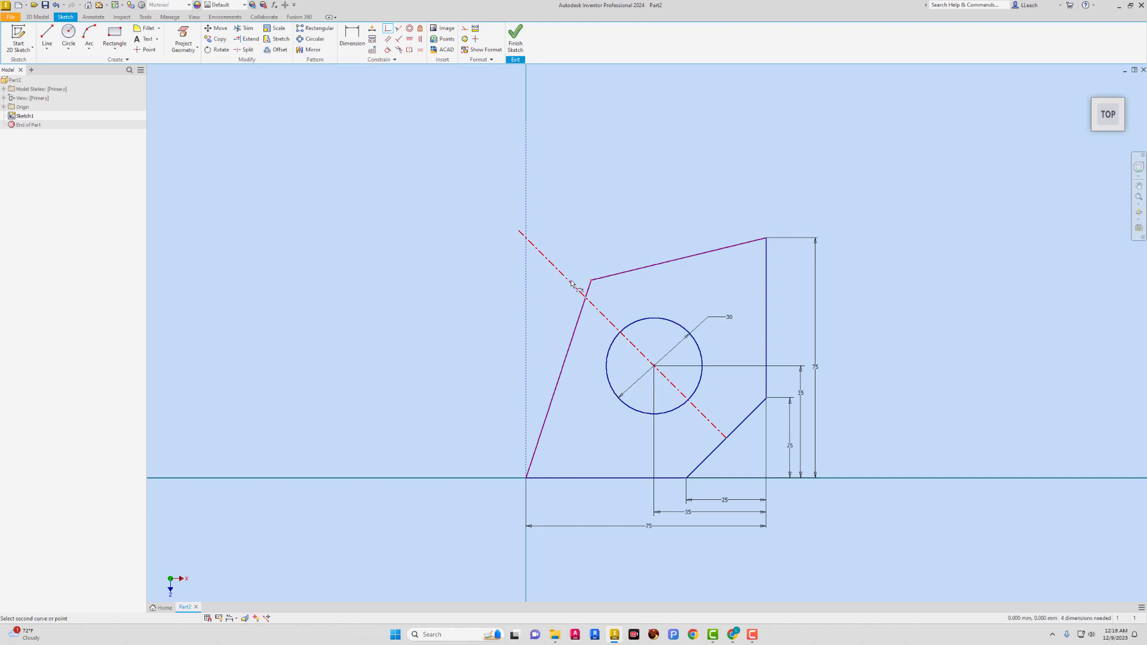
{"action": "left_click", "coordinate": [591, 280]}
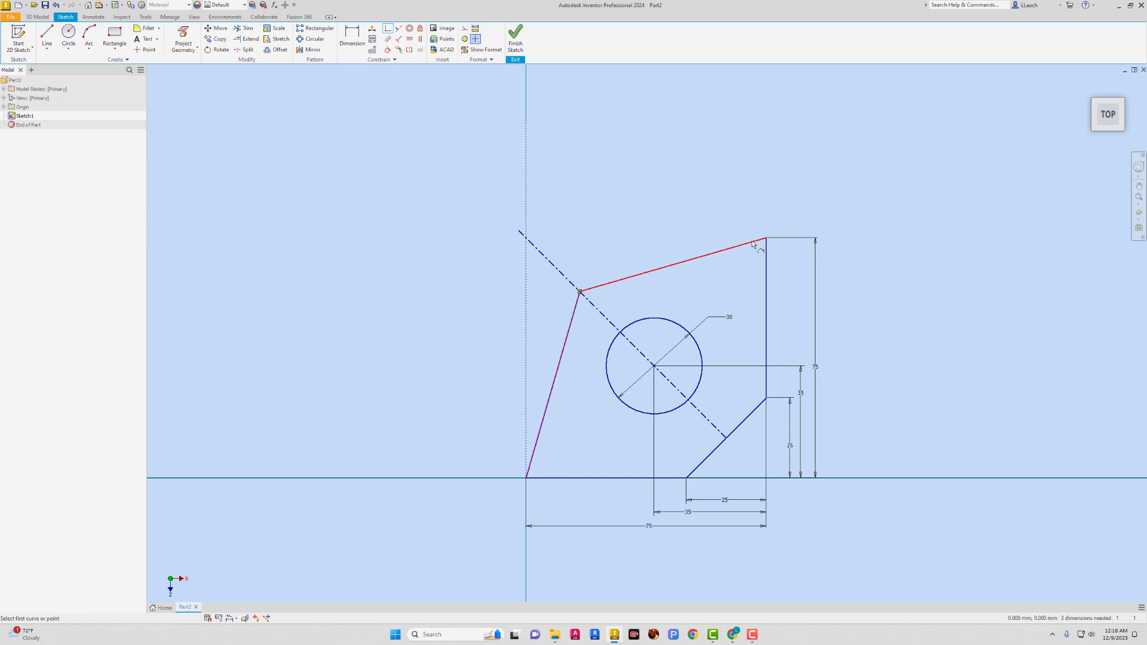
{"action": "key", "text": "Escape"}
{"action": "left_click_drag", "start_coordinate": [582, 294], "coordinate": [591, 303]}
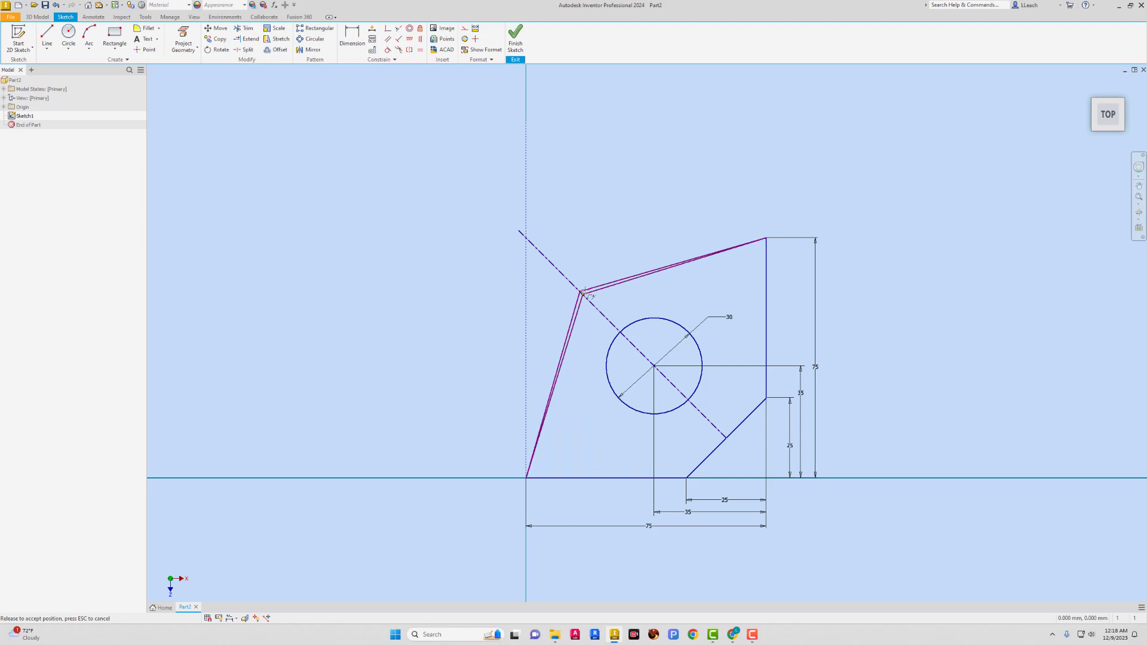
{"action": "mouse_move", "coordinate": [591, 303]}
{"action": "left_mouse_down"}
{"action": "mouse_move", "coordinate": [565, 252]}
{"action": "mouse_move", "coordinate": [603, 270]}
{"action": "mouse_move", "coordinate": [627, 264]}
{"action": "left_mouse_up"}
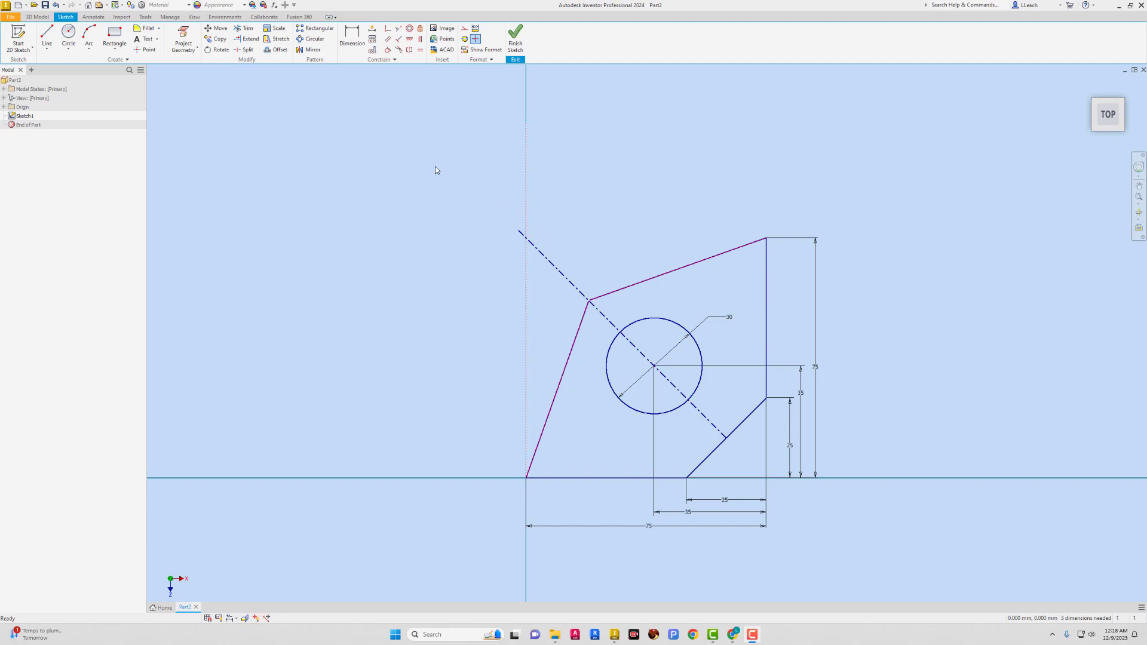
Step: Draw a short line rising upward from the outline's top-right corner
{"action": "left_click", "coordinate": [48, 43]}
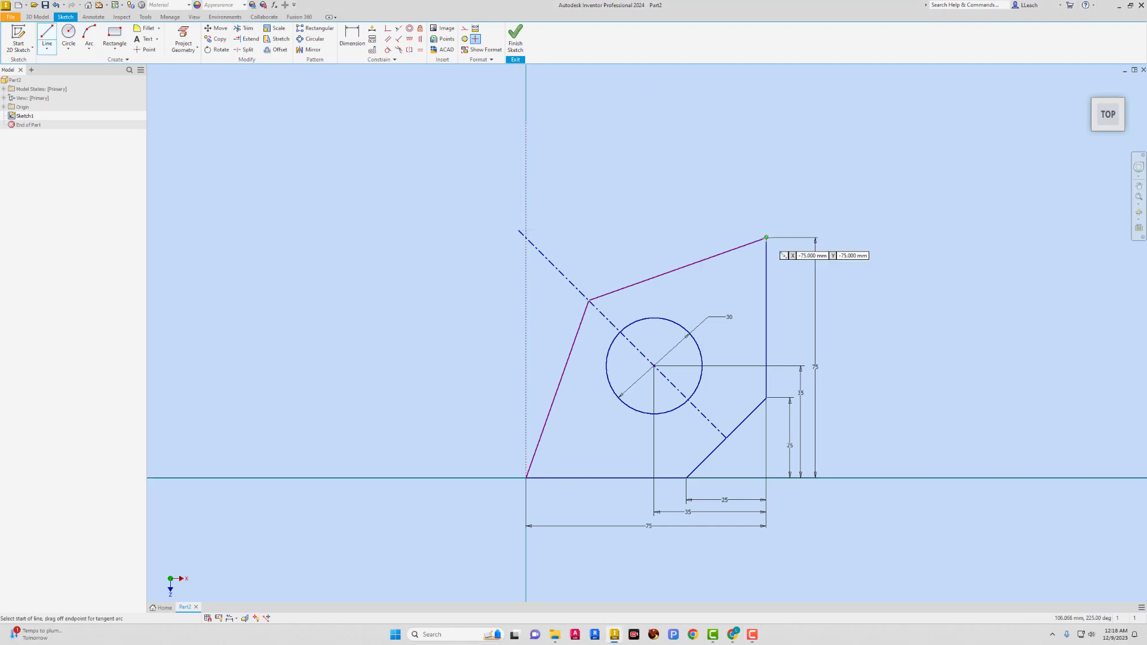
{"action": "left_click", "coordinate": [766, 239]}
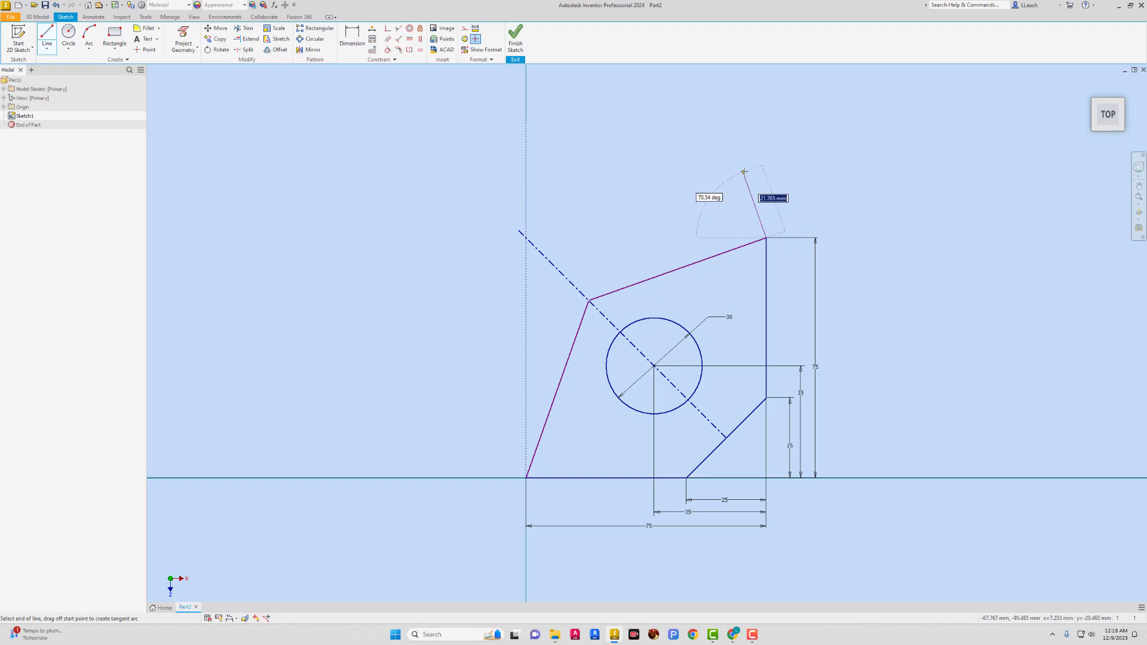
{"action": "left_click", "coordinate": [745, 172]}
{"action": "right_click", "coordinate": [771, 156]}
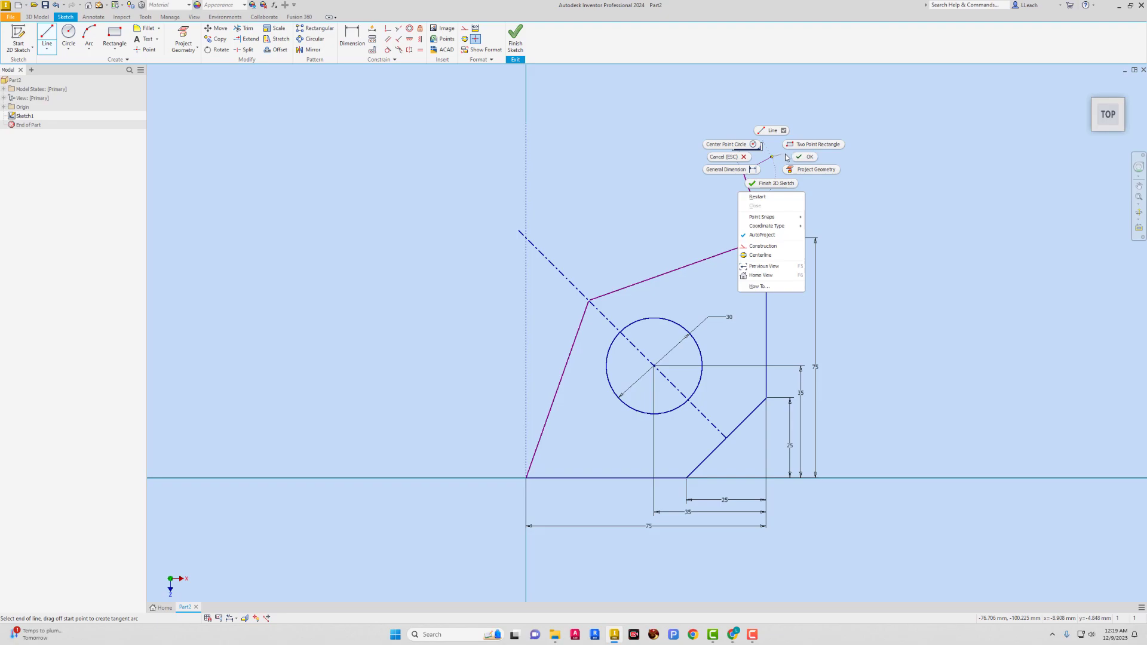
{"action": "left_click", "coordinate": [797, 155]}
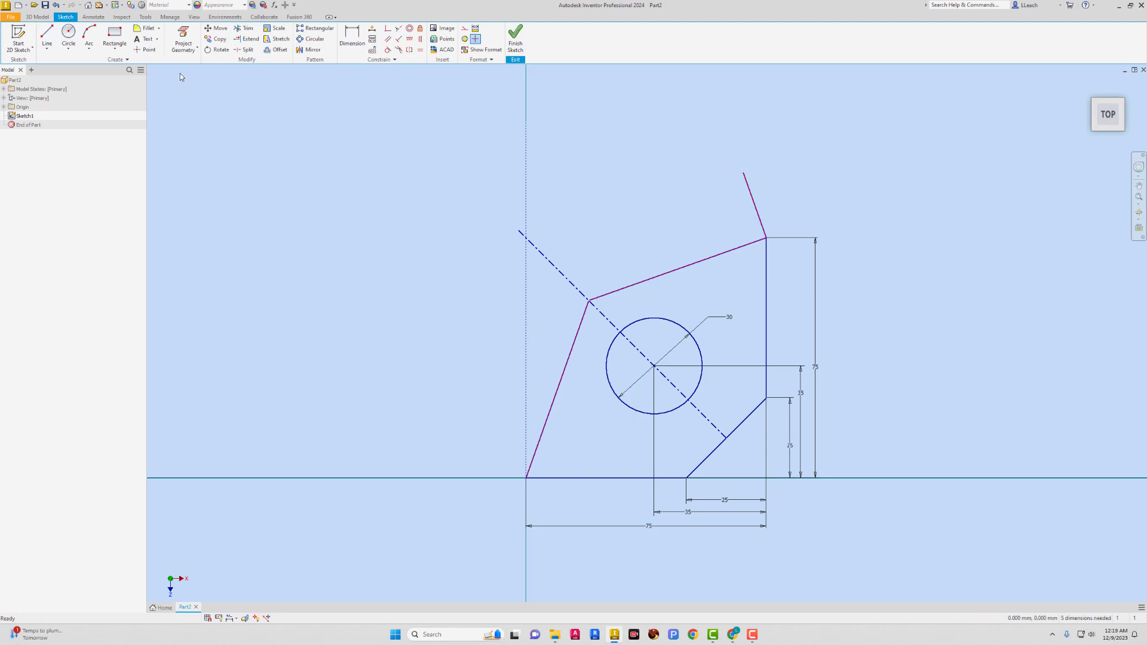
Step: Draw a short line from the origin running out toward the lower left
{"action": "left_click", "coordinate": [46, 52]}
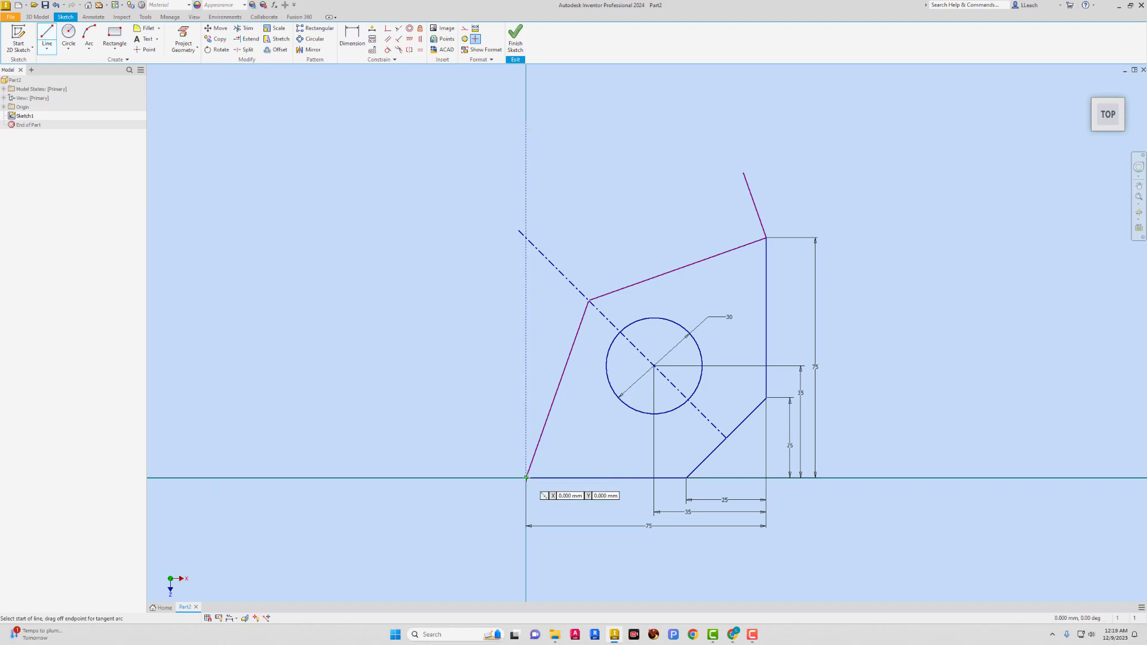
{"action": "left_click", "coordinate": [525, 477]}
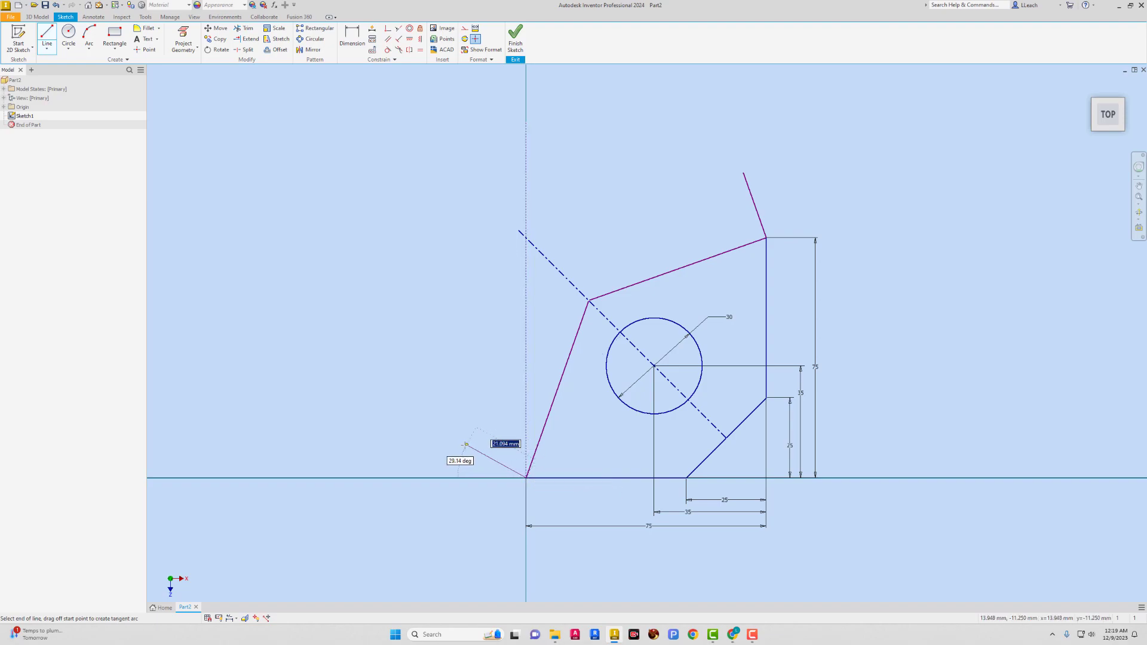
{"action": "left_click", "coordinate": [445, 439]}
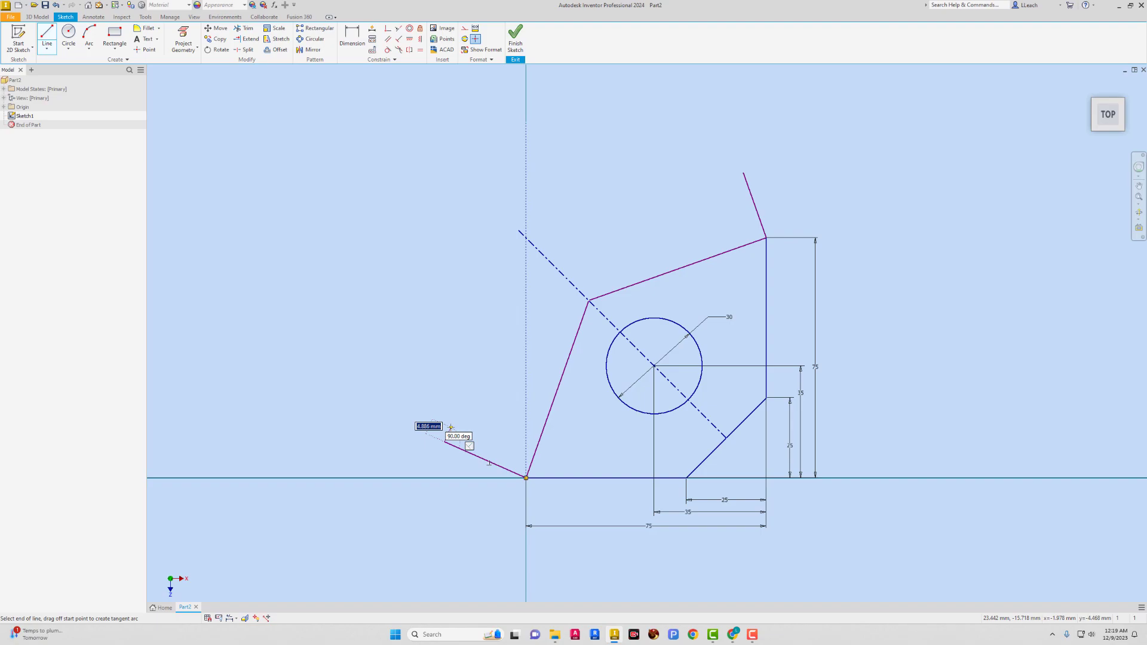
{"action": "right_click", "coordinate": [448, 426]}
{"action": "left_click", "coordinate": [482, 424]}
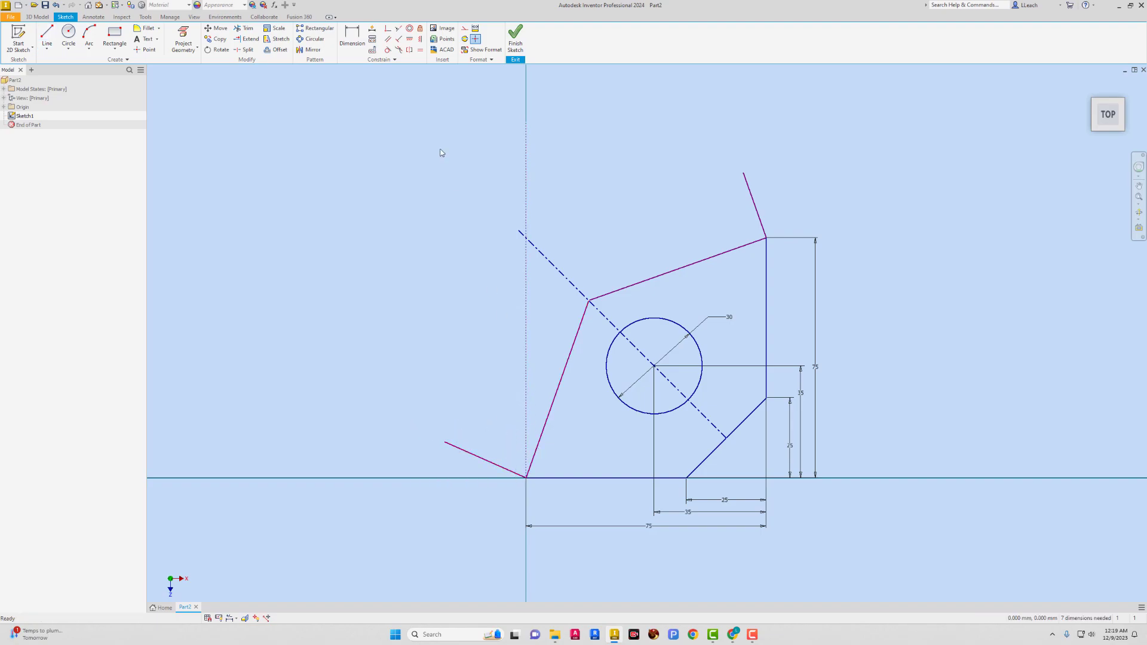
Step: Make the top-right short line perpendicular to the top edge and the origin line to the left slanted edge
{"action": "left_click", "coordinate": [399, 40]}
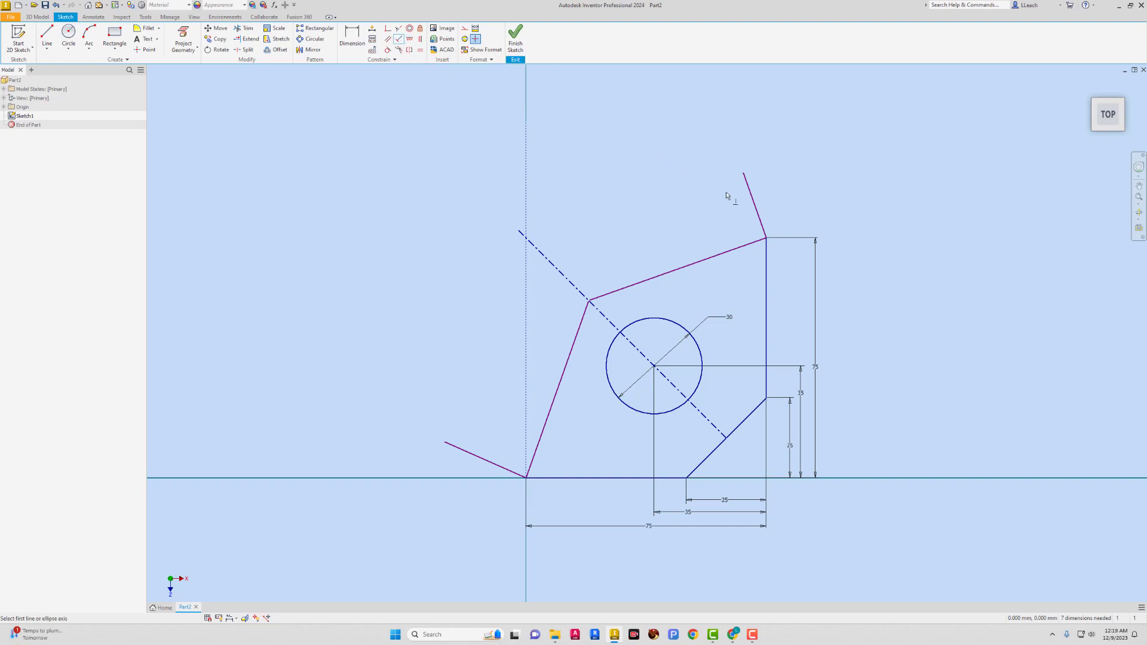
{"action": "left_click", "coordinate": [736, 249]}
{"action": "left_click", "coordinate": [757, 215]}
{"action": "left_click", "coordinate": [543, 429]}
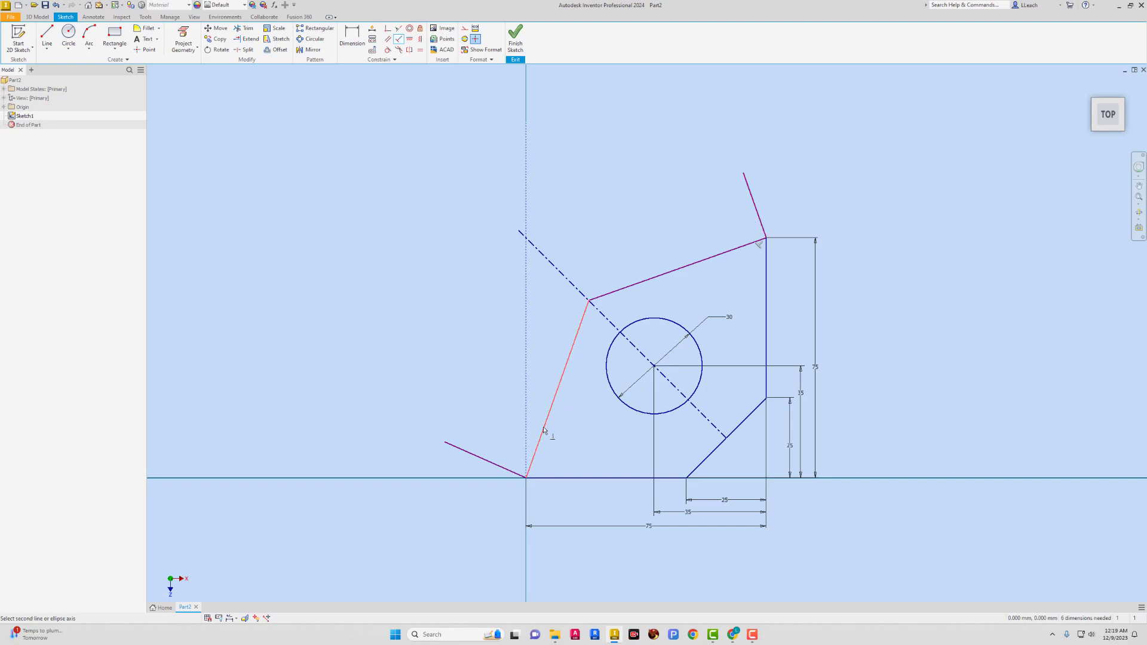
{"action": "left_click", "coordinate": [478, 458]}
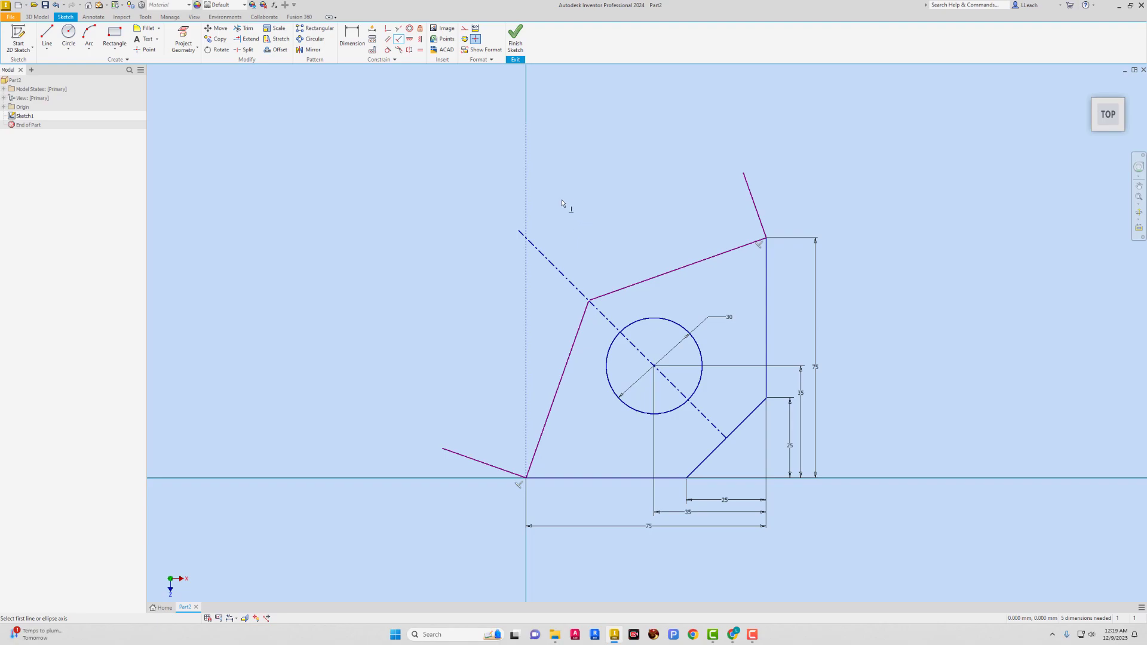
{"action": "left_click", "coordinate": [352, 37]}
Step: Add a 30° angle dimension between the centerline and the lower-left line
{"action": "left_click", "coordinate": [575, 287]}
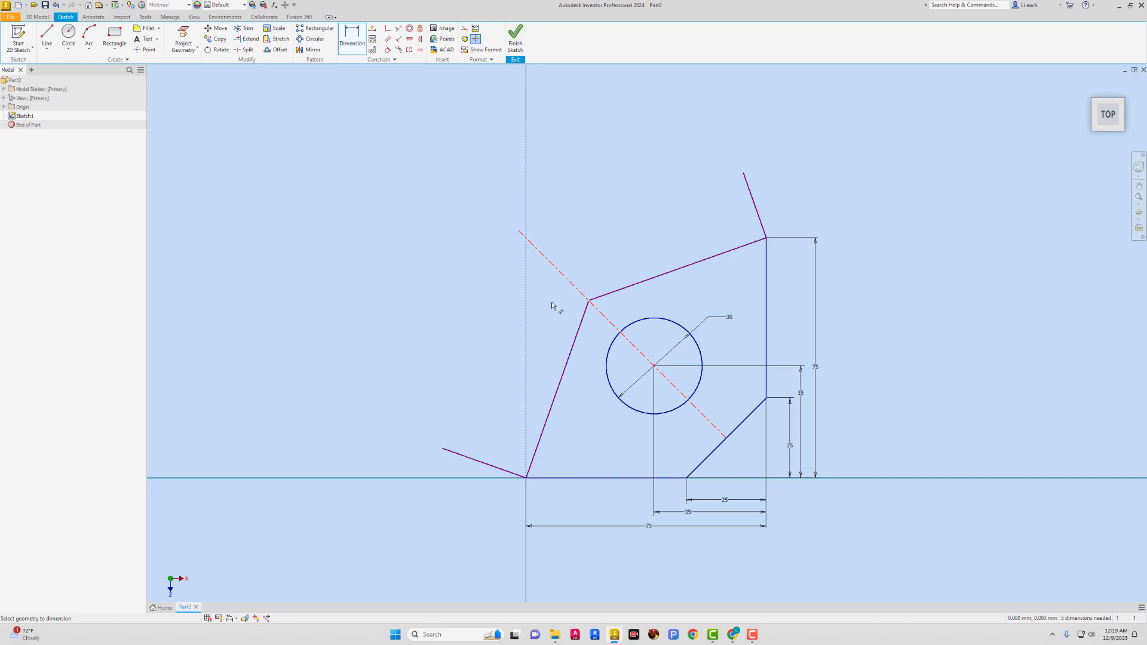
{"action": "left_click", "coordinate": [465, 460]}
{"action": "left_click", "coordinate": [495, 377]}
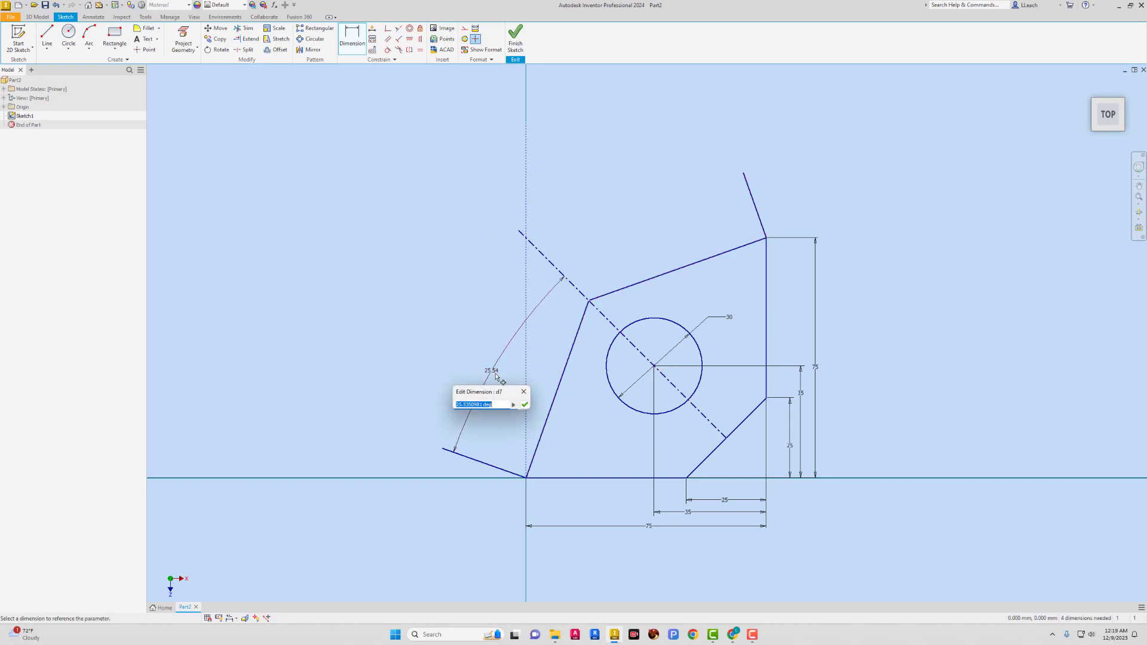
{"action": "type", "text": "30"}
{"action": "key", "text": "Return"}
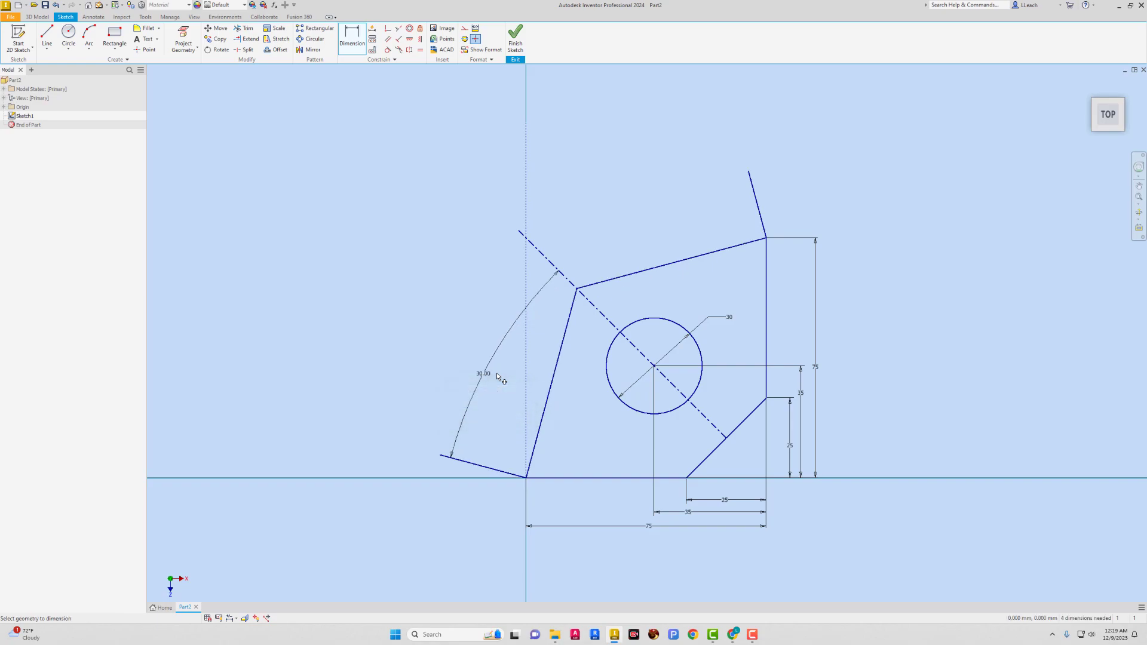
Step: Place an angle between the centerline and the upper-right slanted line, triggering an over-constraint warning
{"action": "left_click", "coordinate": [553, 263]}
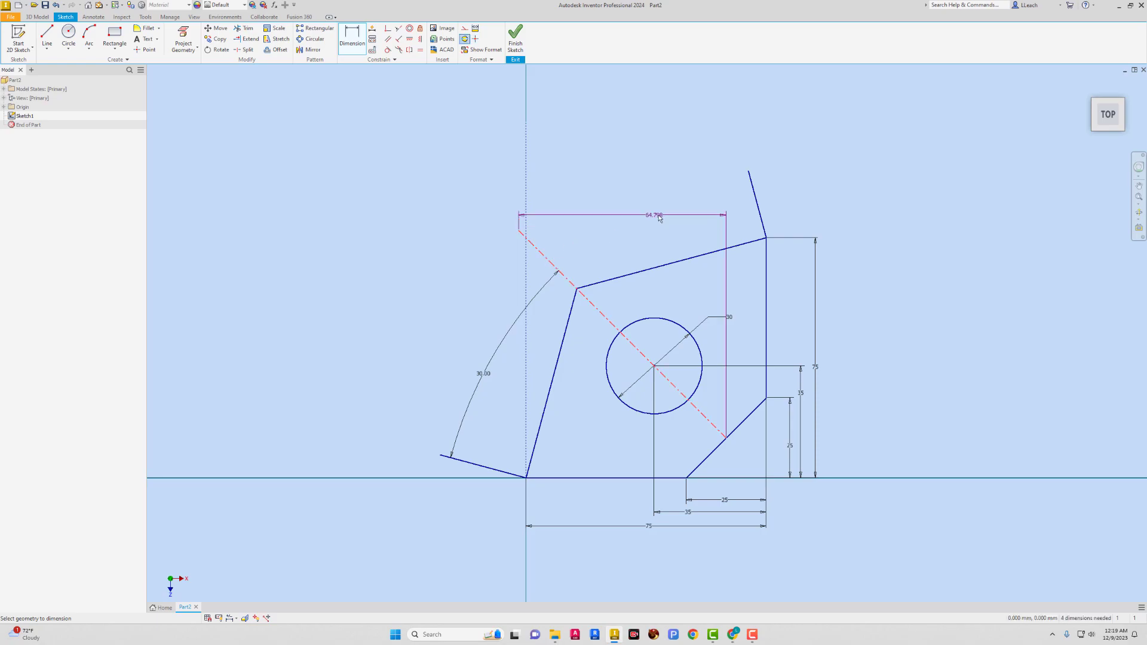
{"action": "left_click", "coordinate": [757, 206]}
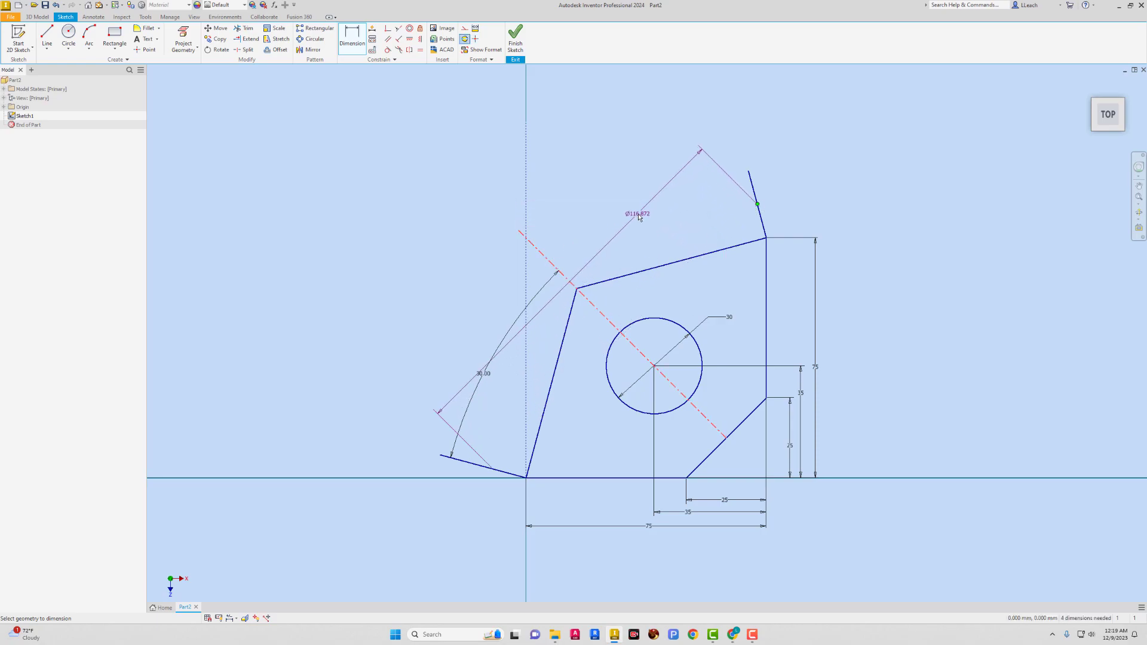
{"action": "key", "text": "Escape"}
{"action": "key", "text": "d"}
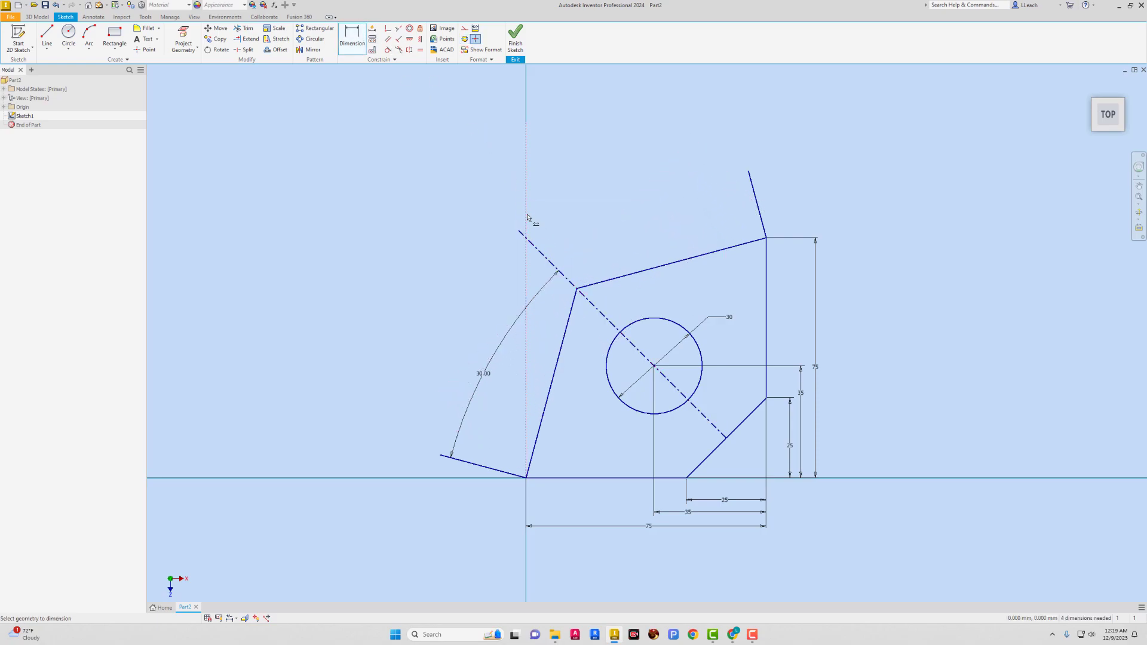
{"action": "left_click", "coordinate": [554, 263]}
{"action": "left_click", "coordinate": [759, 214]}
{"action": "left_click", "coordinate": [653, 205]}
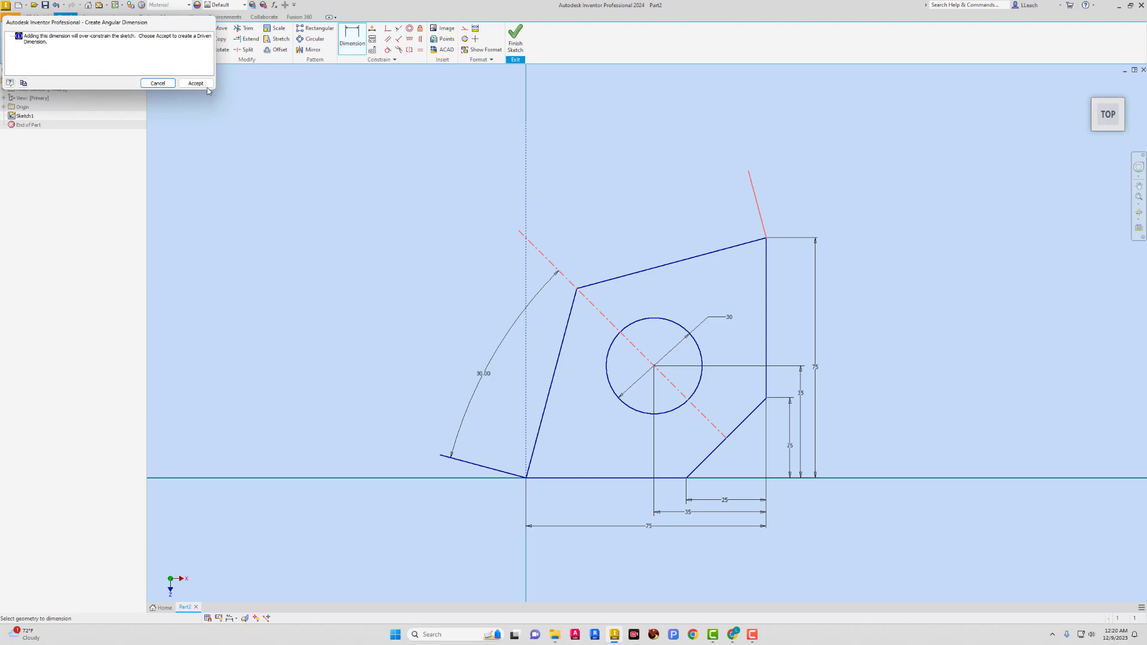
Step: Dismiss the over-constraint warning and fillet the left slanted and top lines with radius 12
{"action": "left_click", "coordinate": [157, 83]}
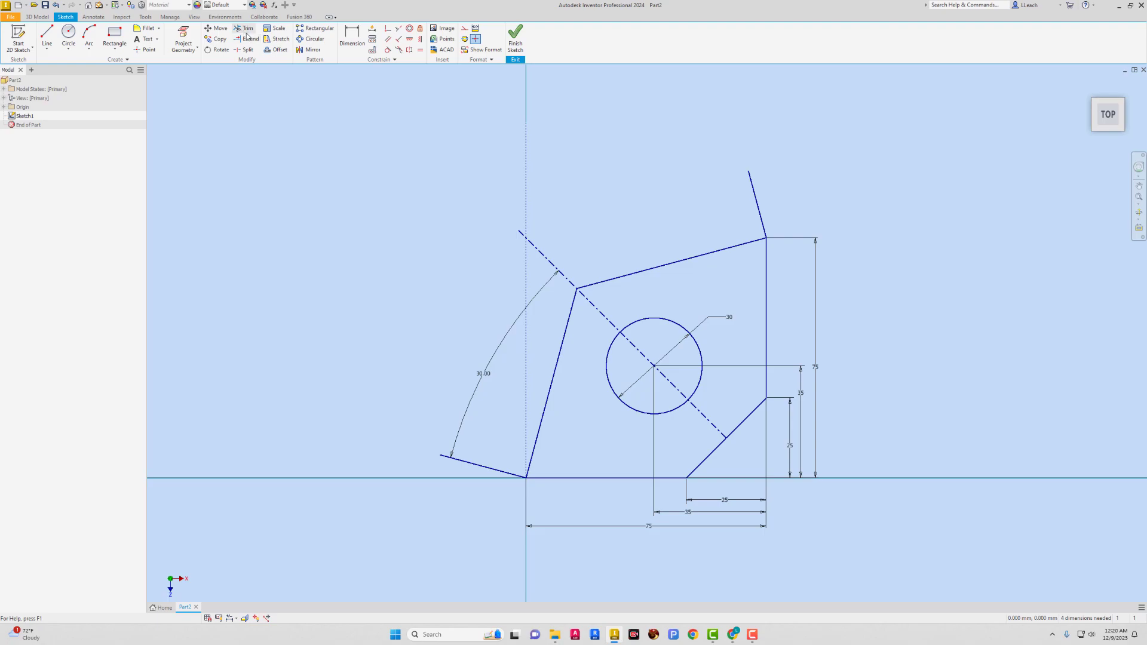
{"action": "left_click", "coordinate": [146, 28]}
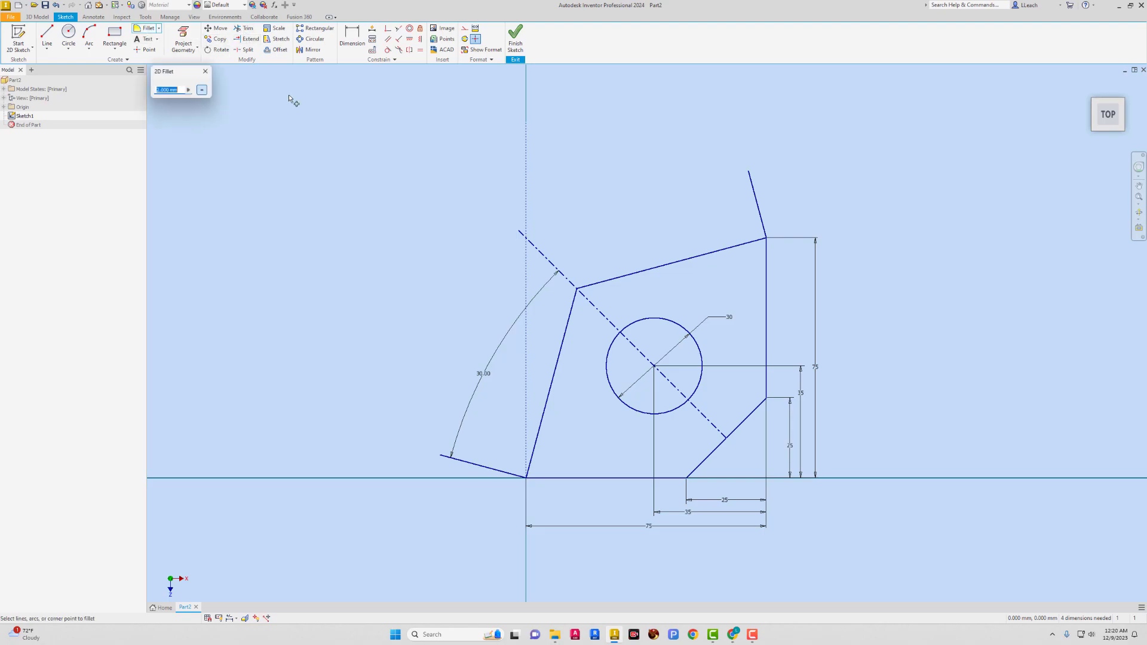
{"action": "type", "text": "12"}
{"action": "left_click", "coordinate": [564, 349]}
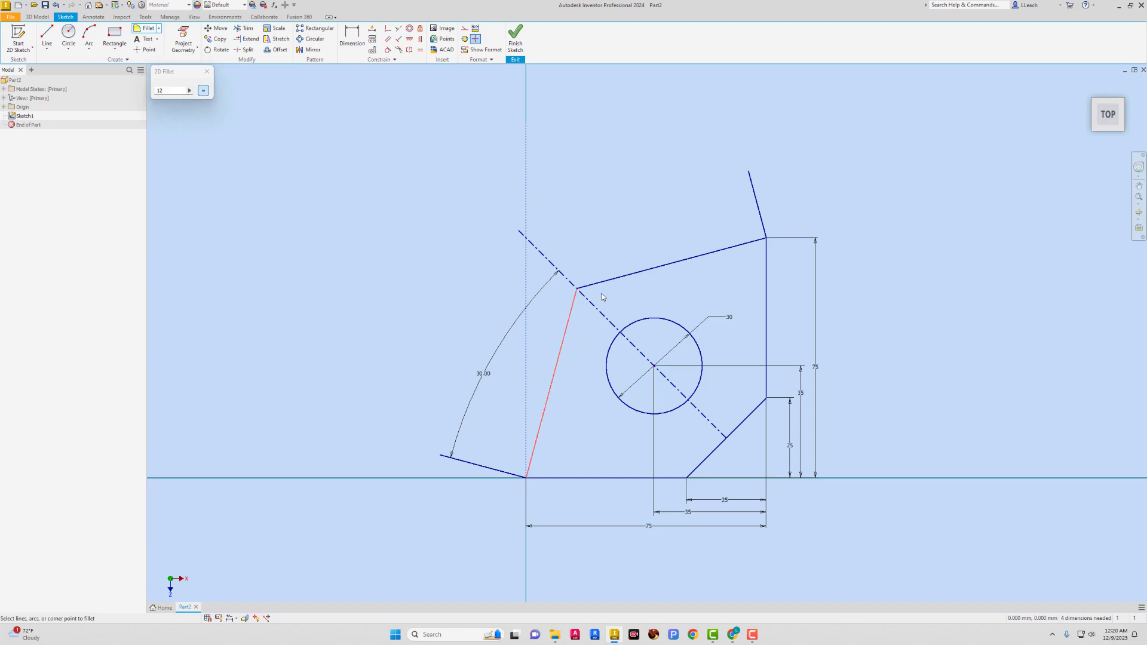
{"action": "left_click", "coordinate": [622, 278]}
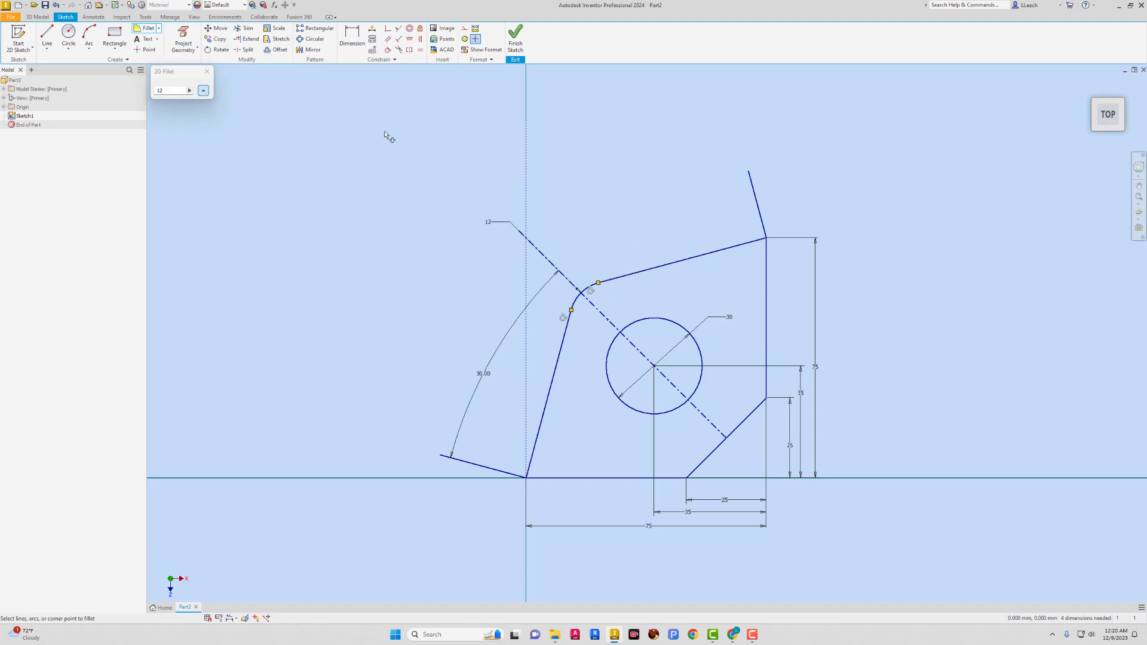
{"action": "left_click", "coordinate": [207, 71]}
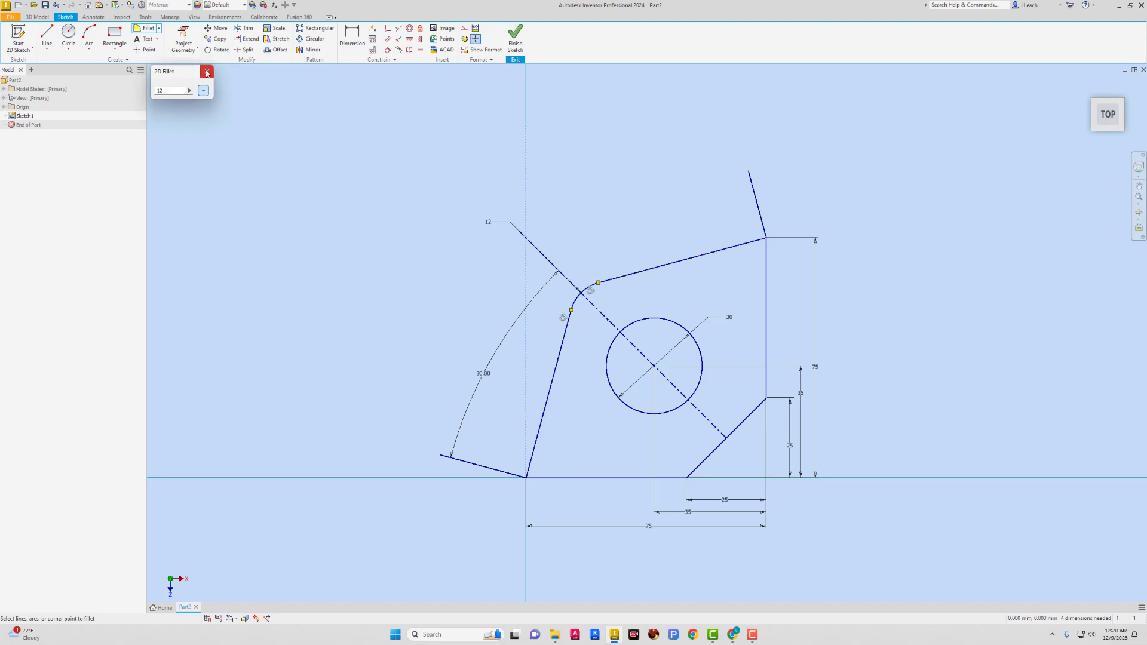
{"action": "left_click", "coordinate": [283, 49]}
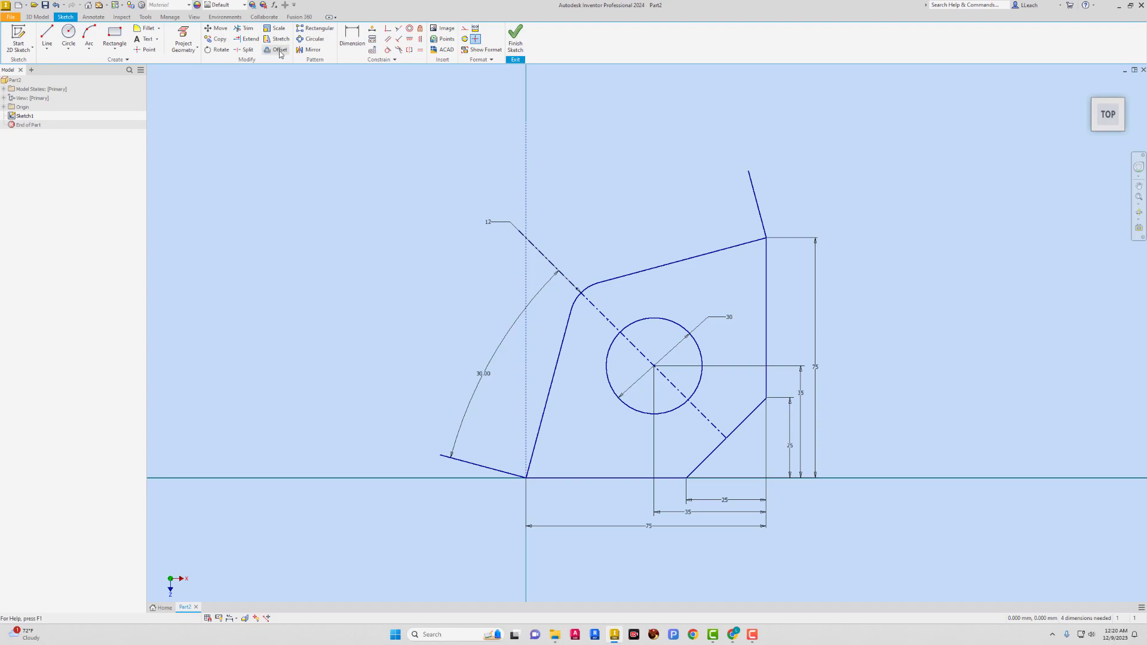
Step: Offset the filleted left-and-top chain 8 mm outward and delete the outer corner arc
{"action": "left_click", "coordinate": [634, 277]}
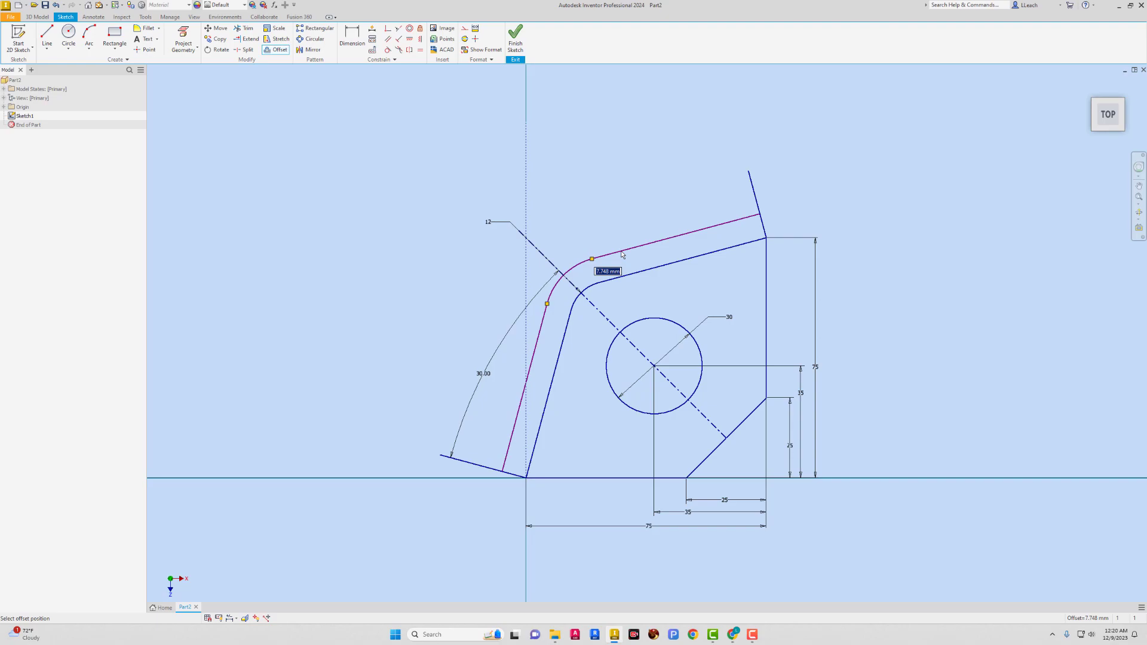
{"action": "type", "text": "8"}
{"action": "left_click", "coordinate": [621, 255]}
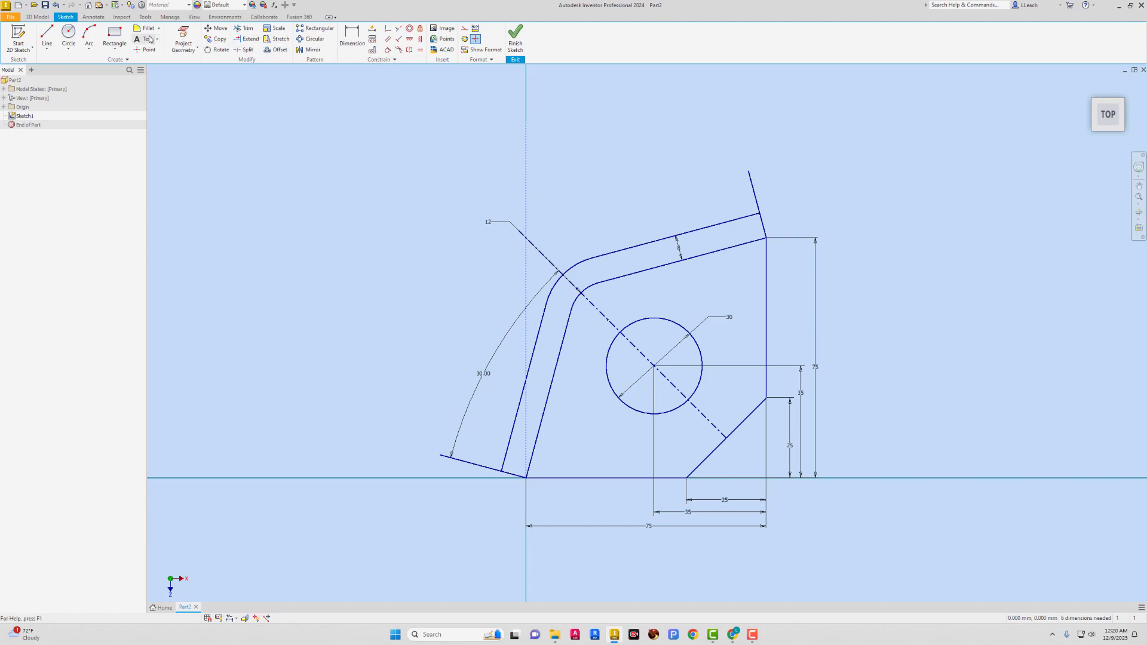
{"action": "left_click", "coordinate": [352, 37]}
{"action": "left_click", "coordinate": [563, 271]}
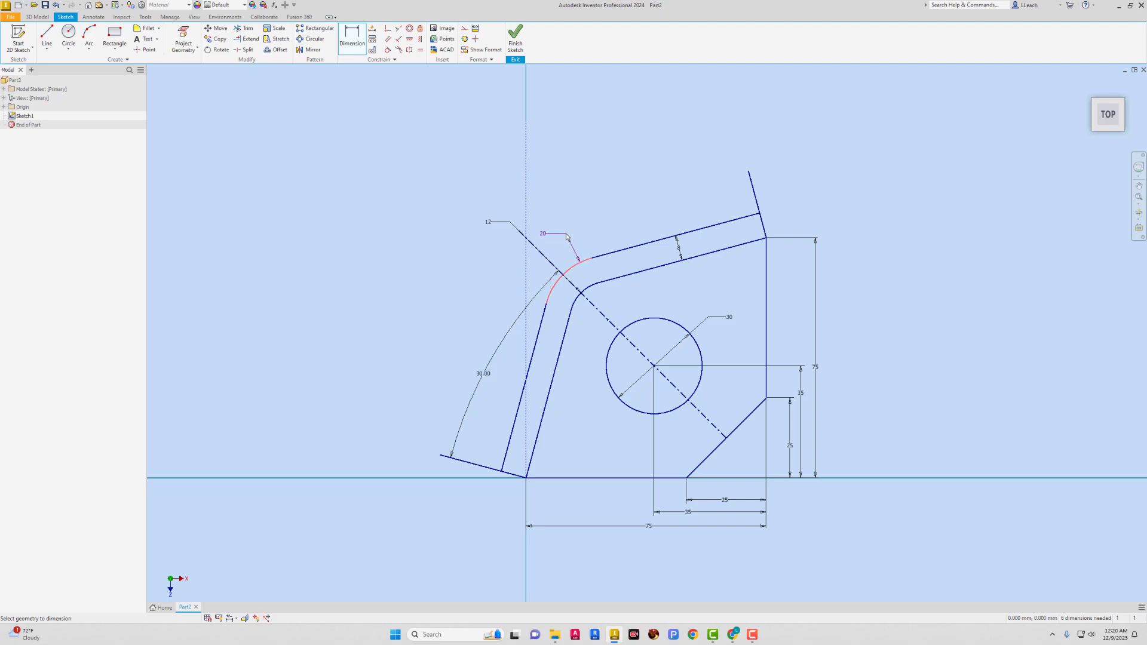
{"action": "key", "text": "Escape"}
{"action": "key", "text": "Escape"}
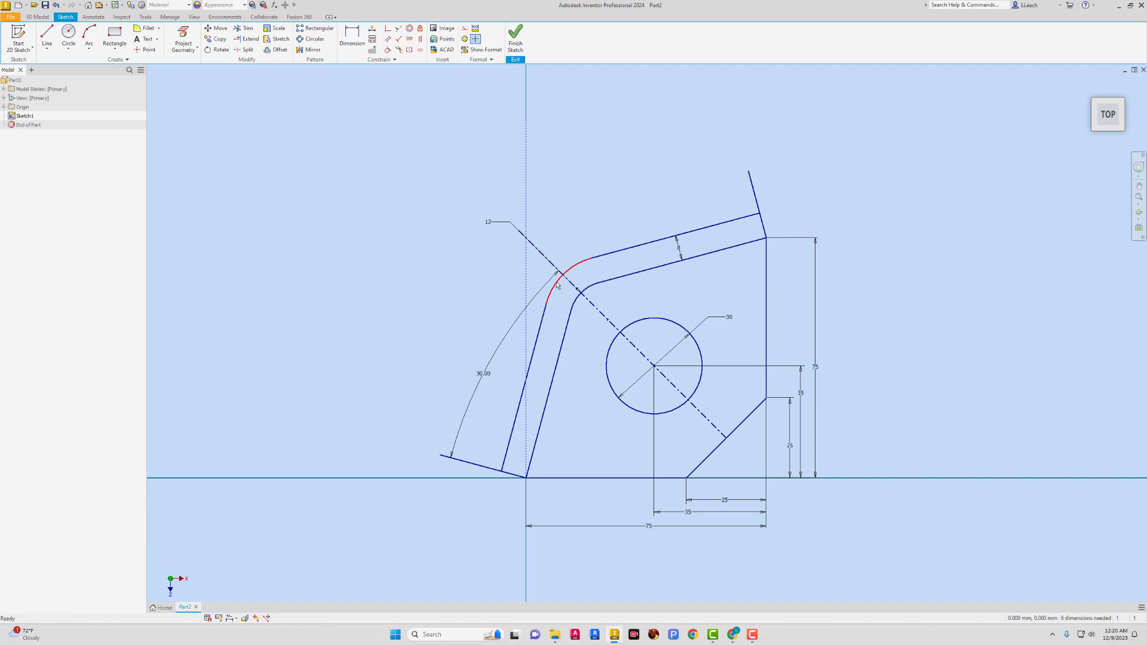
{"action": "left_click", "coordinate": [556, 286]}
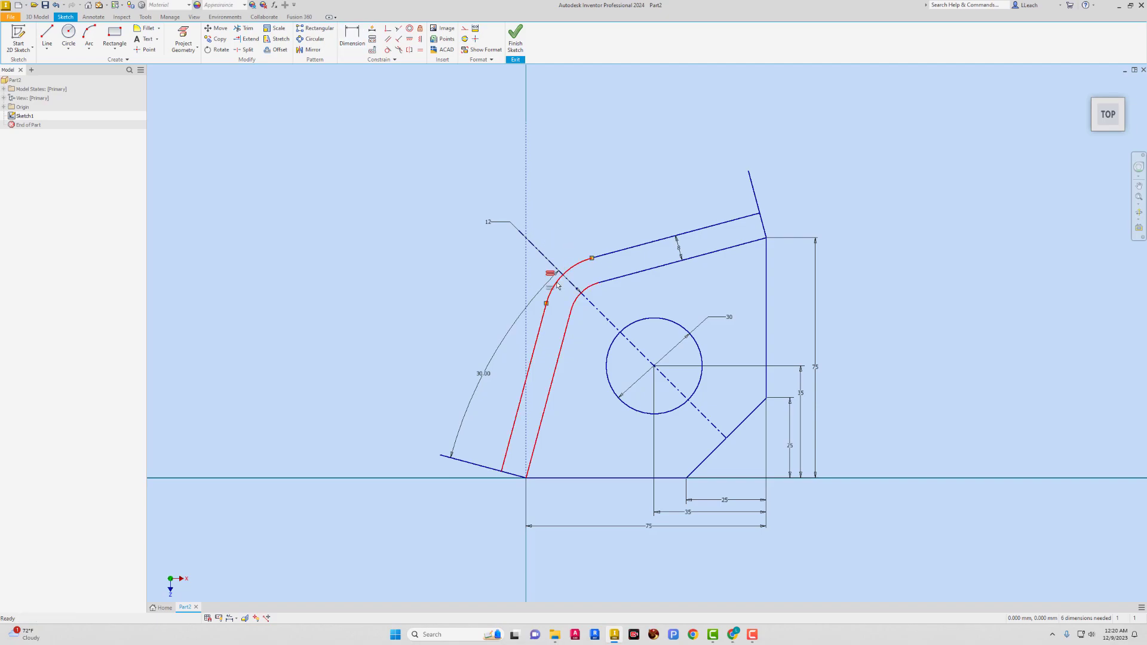
{"action": "key", "text": "Delete"}
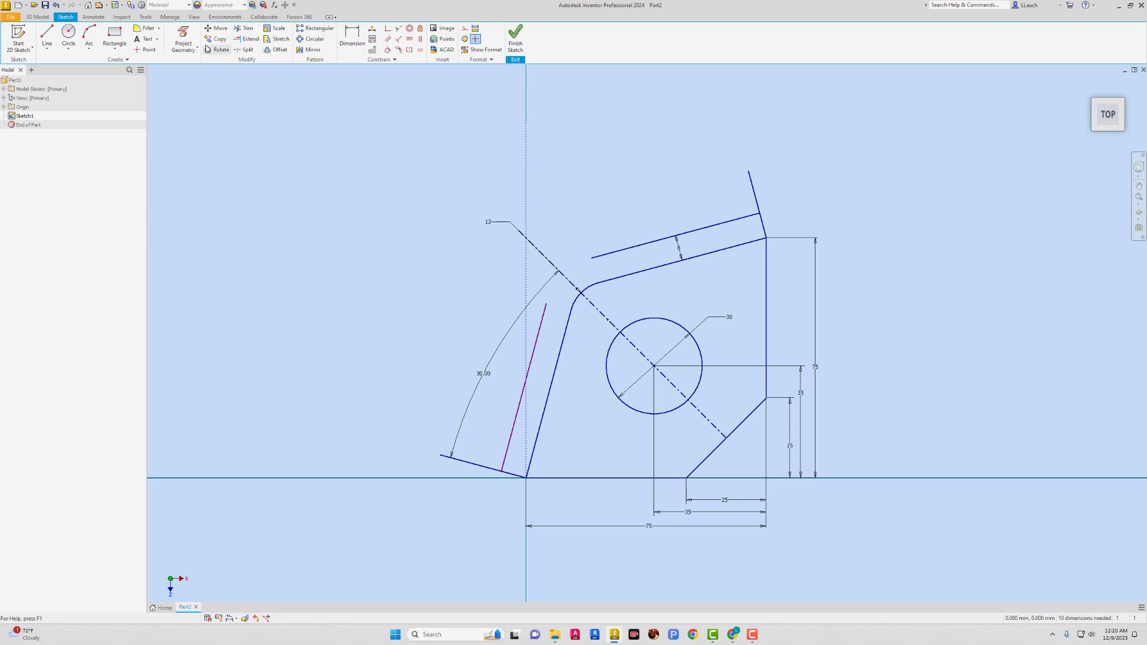
Step: Round the corner between the outer left and top lines with a 12 mm fillet
{"action": "left_click", "coordinate": [147, 29]}
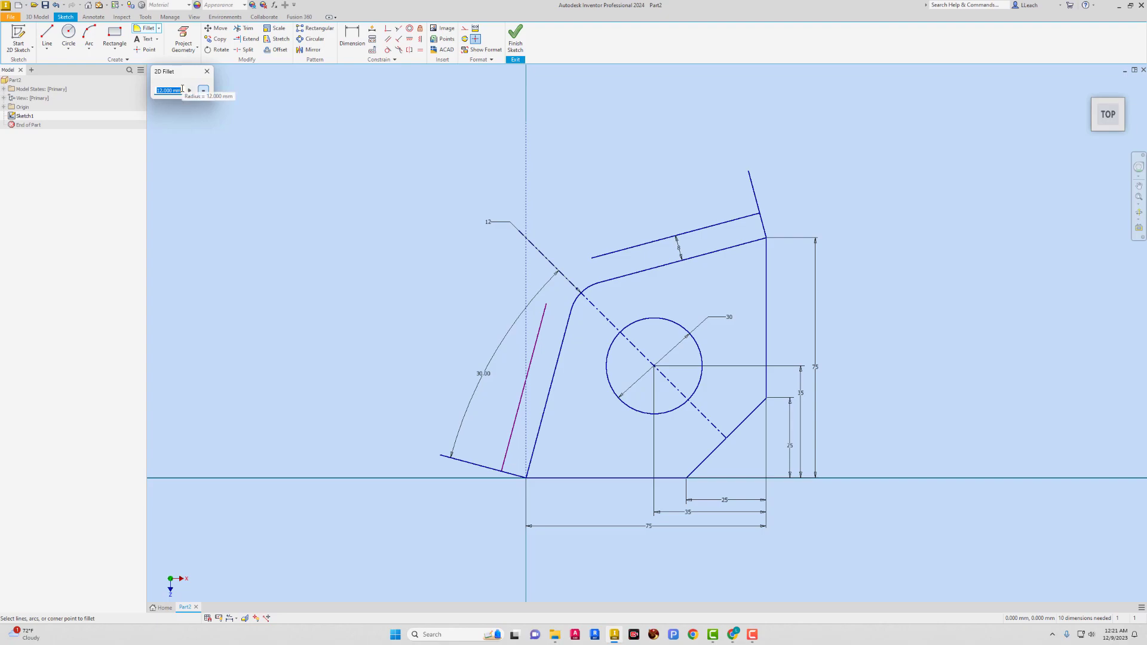
{"action": "type", "text": "12"}
{"action": "left_click", "coordinate": [542, 324]}
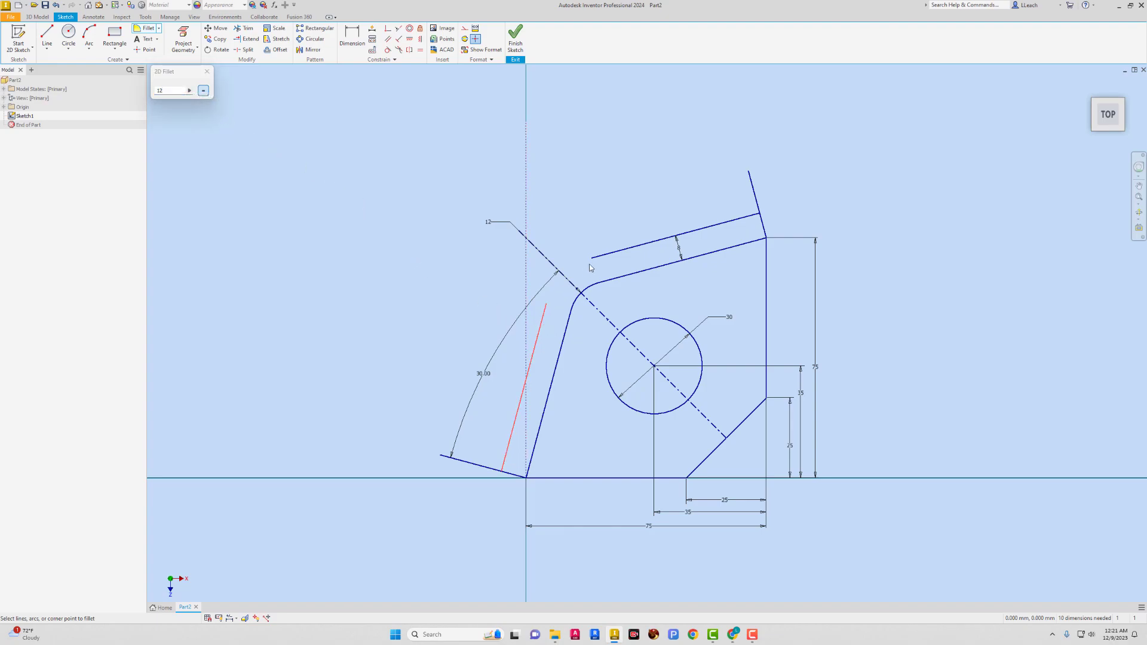
{"action": "left_click", "coordinate": [605, 256]}
{"action": "key", "text": "Escape"}
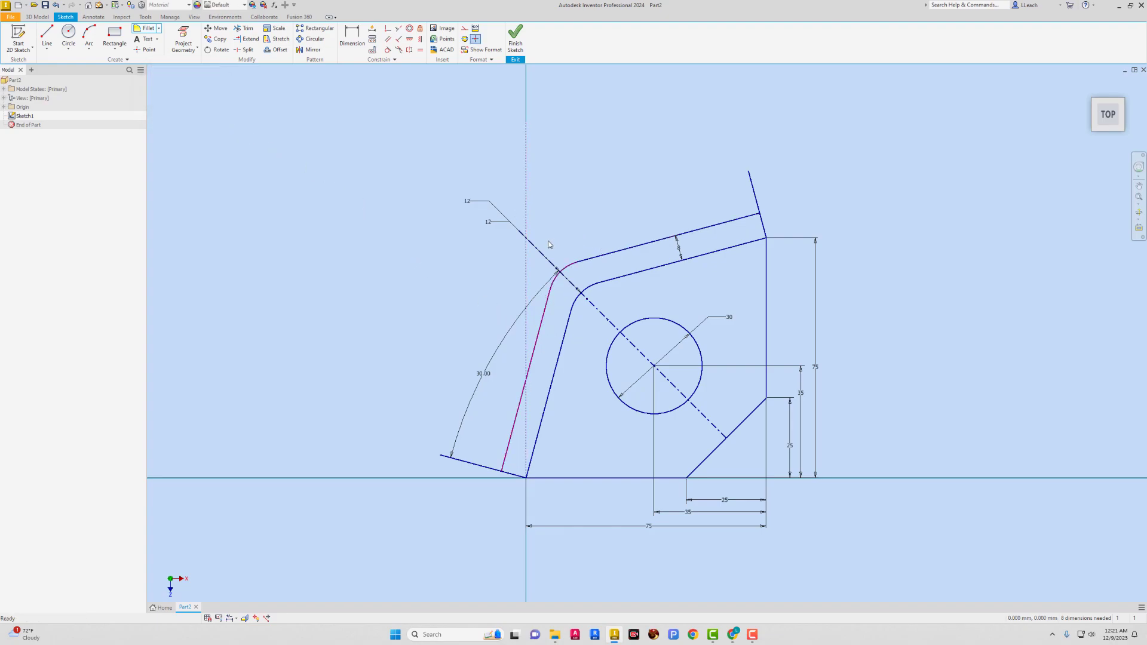
{"action": "scroll", "coordinate": [548, 244], "scroll_direction": "up", "scroll_amount": 2}
{"action": "scroll", "coordinate": [548, 244], "scroll_direction": "down", "scroll_amount": 3}
{"action": "scroll", "coordinate": [548, 242], "scroll_direction": "up", "scroll_amount": 2}
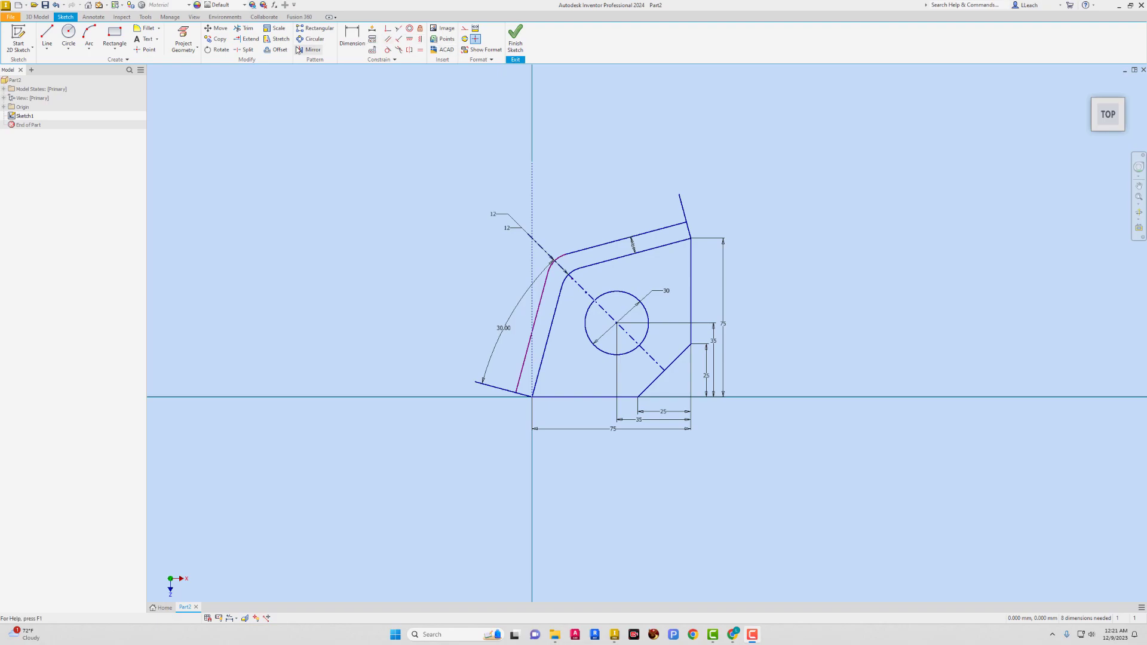
Step: Trim the top-right overhang and the leftover bottom-left segment
{"action": "key", "text": "x"}
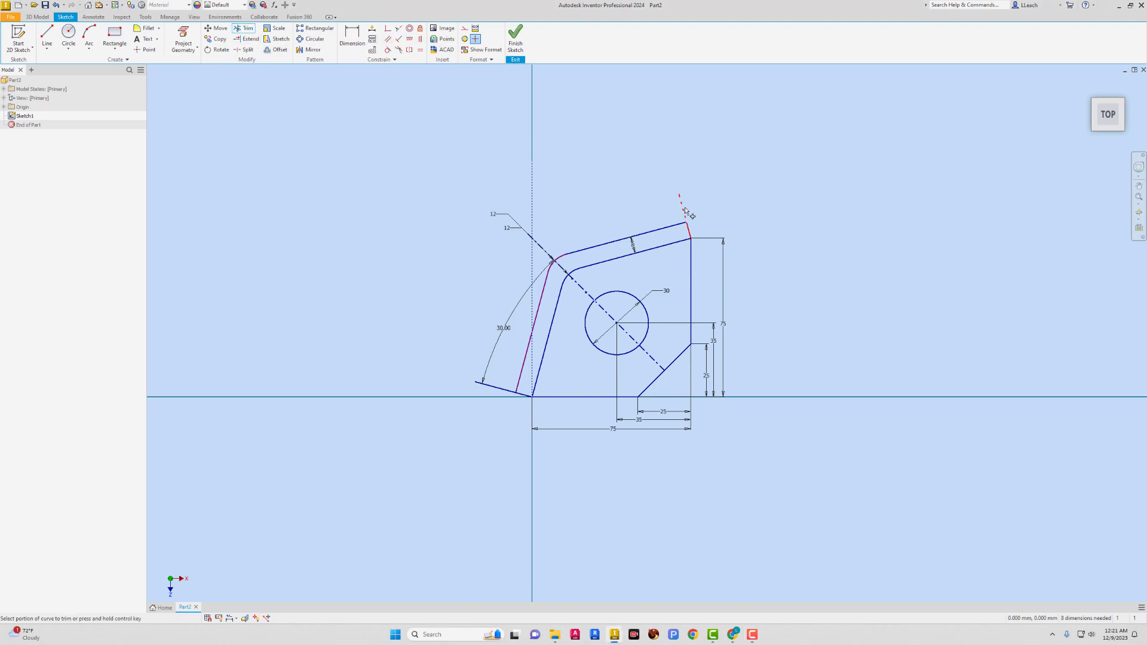
{"action": "left_click", "coordinate": [685, 210]}
{"action": "left_click", "coordinate": [496, 387]}
{"action": "key", "text": "Escape"}
{"action": "scroll", "coordinate": [544, 257], "scroll_direction": "up", "scroll_amount": 3}
{"action": "scroll", "coordinate": [544, 257], "scroll_direction": "up", "scroll_amount": 2}
{"action": "scroll", "coordinate": [544, 257], "scroll_direction": "down", "scroll_amount": 2}
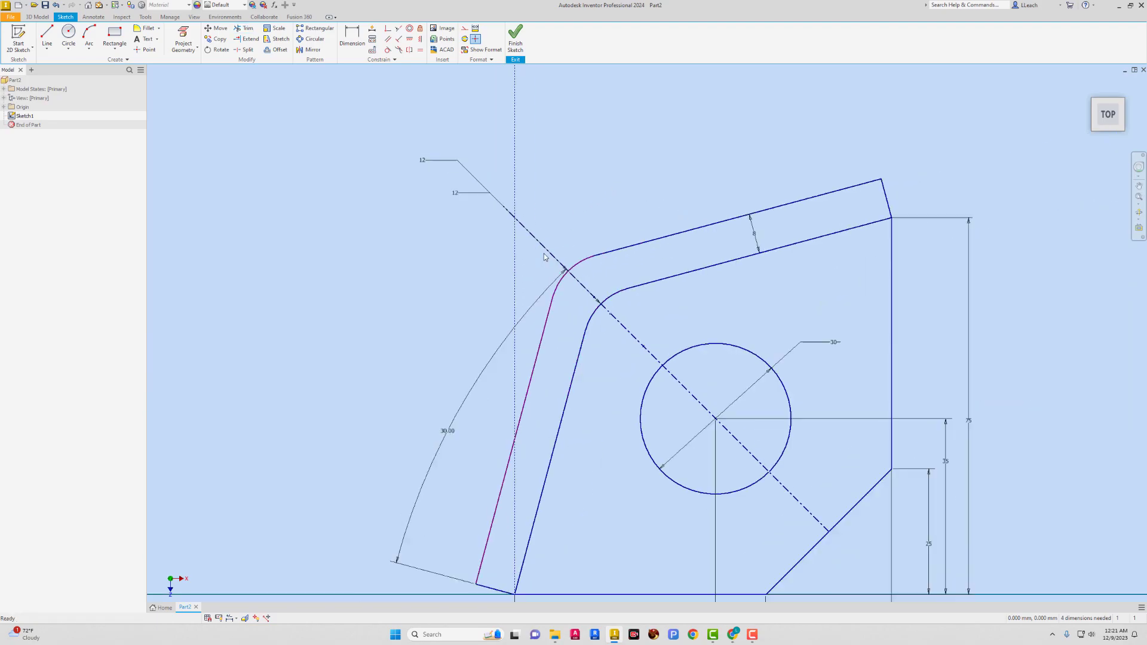
{"action": "scroll", "coordinate": [544, 257], "scroll_direction": "down", "scroll_amount": 5}
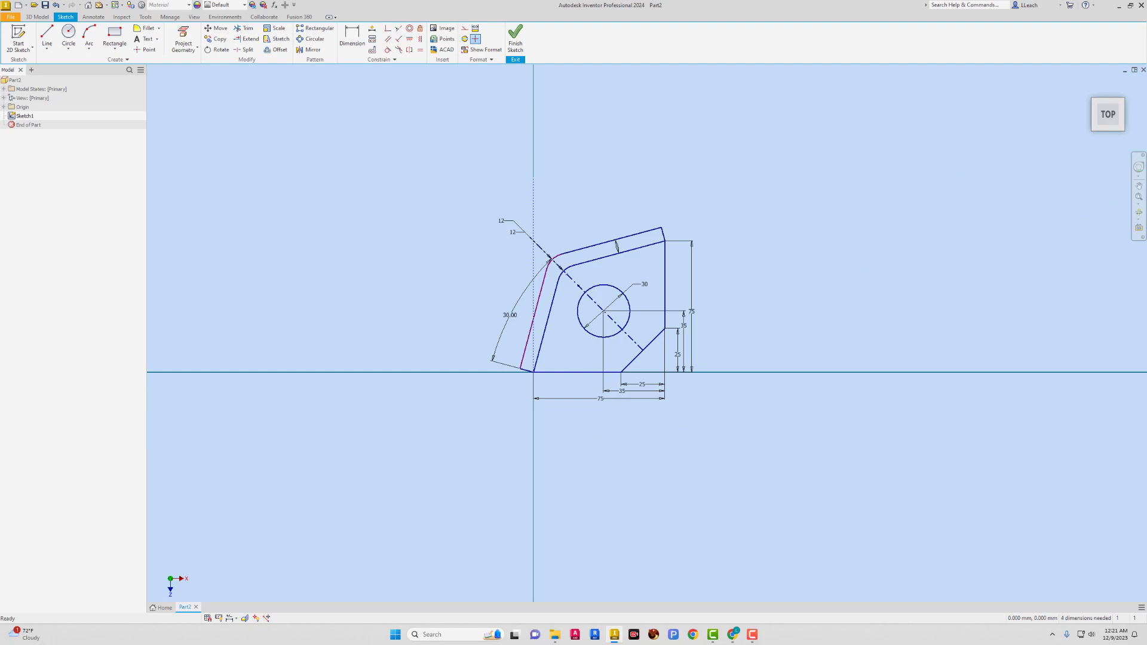
{"action": "key", "text": "ctrl+z"}
Step: Dimension the slanted wall's inner-to-outer line distance as 8 mm
{"action": "left_click", "coordinate": [352, 37]}
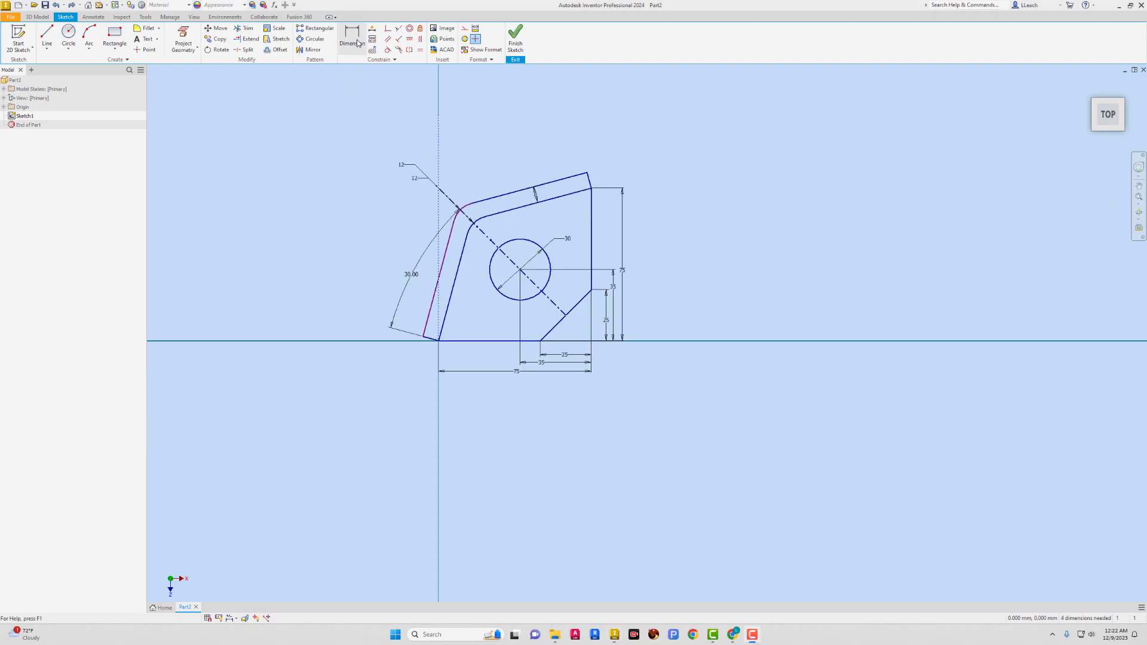
{"action": "left_click", "coordinate": [458, 270]}
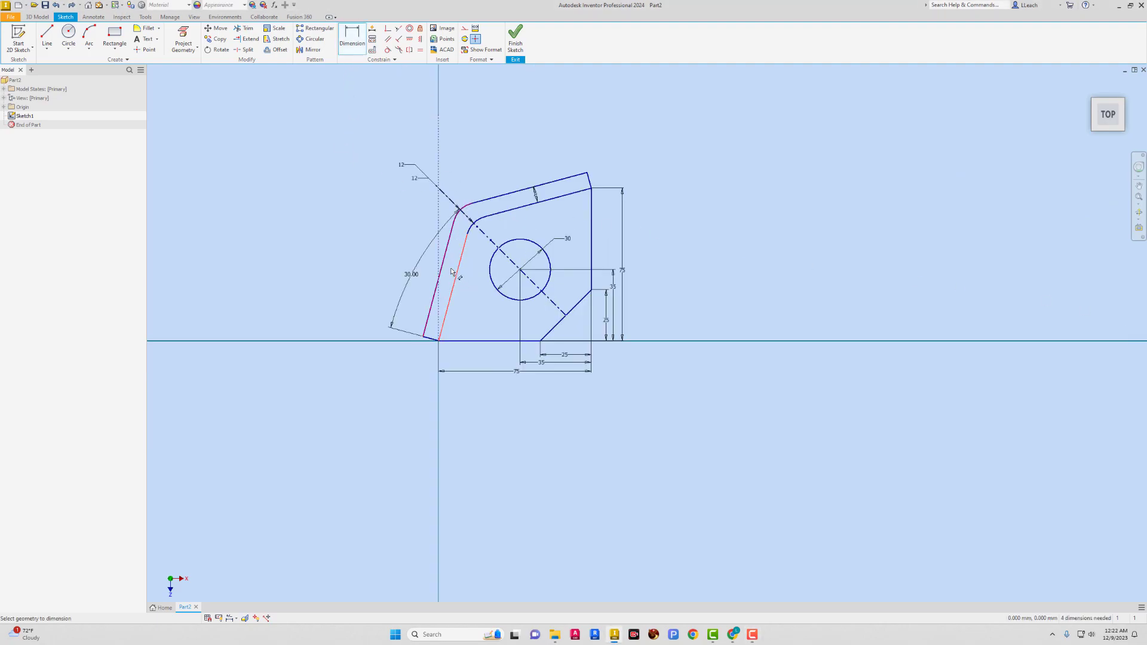
{"action": "left_click", "coordinate": [444, 267]}
{"action": "left_click", "coordinate": [471, 274]}
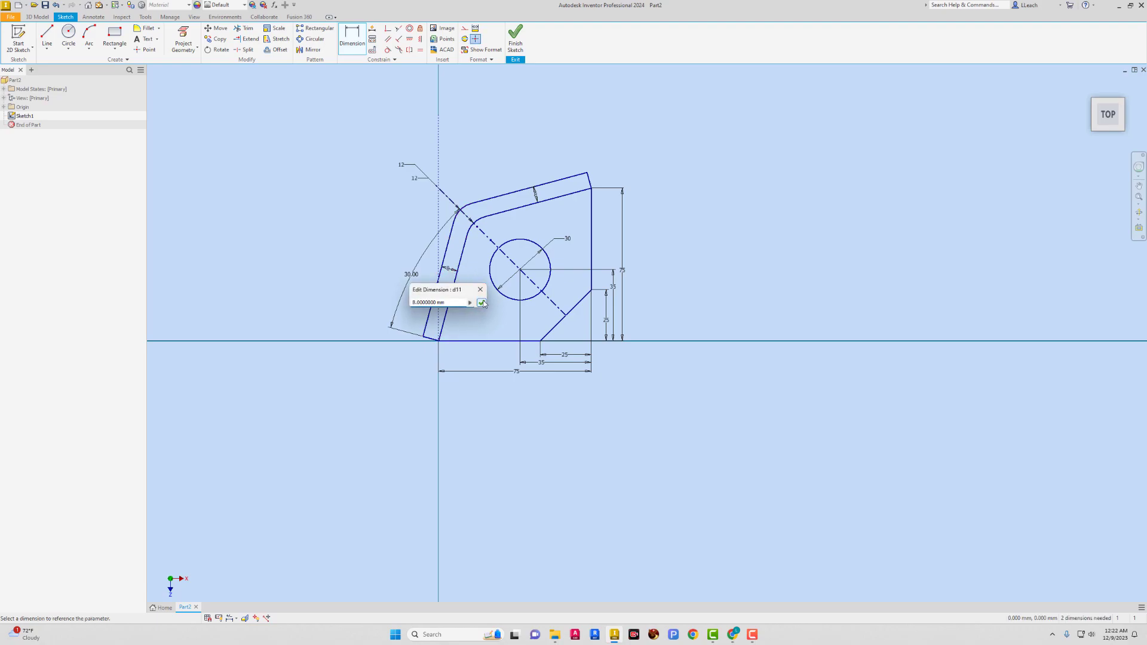
{"action": "key", "text": "Return"}
{"action": "key", "text": "Escape"}
{"action": "scroll", "coordinate": [427, 259], "scroll_direction": "up", "scroll_amount": 3}
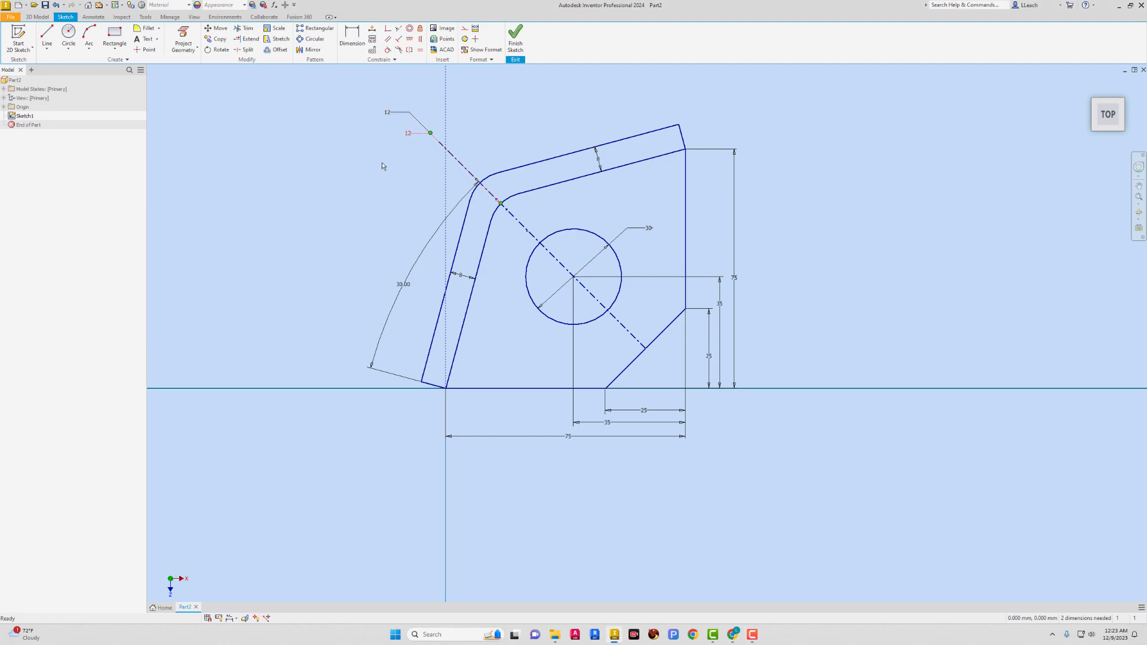
Step: Move the two 12 radius labels beside the inner and outer fillet arcs
{"action": "mouse_move", "coordinate": [410, 136]}
{"action": "left_mouse_down"}
{"action": "mouse_move", "coordinate": [402, 145]}
{"action": "mouse_move", "coordinate": [523, 236]}
{"action": "left_mouse_up"}
{"action": "left_click_drag", "start_coordinate": [523, 236], "coordinate": [508, 237]}
{"action": "mouse_move", "coordinate": [389, 116]}
{"action": "left_mouse_down"}
{"action": "mouse_move", "coordinate": [529, 178]}
{"action": "mouse_move", "coordinate": [461, 159]}
{"action": "mouse_move", "coordinate": [439, 170]}
{"action": "mouse_move", "coordinate": [475, 141]}
{"action": "left_mouse_up"}
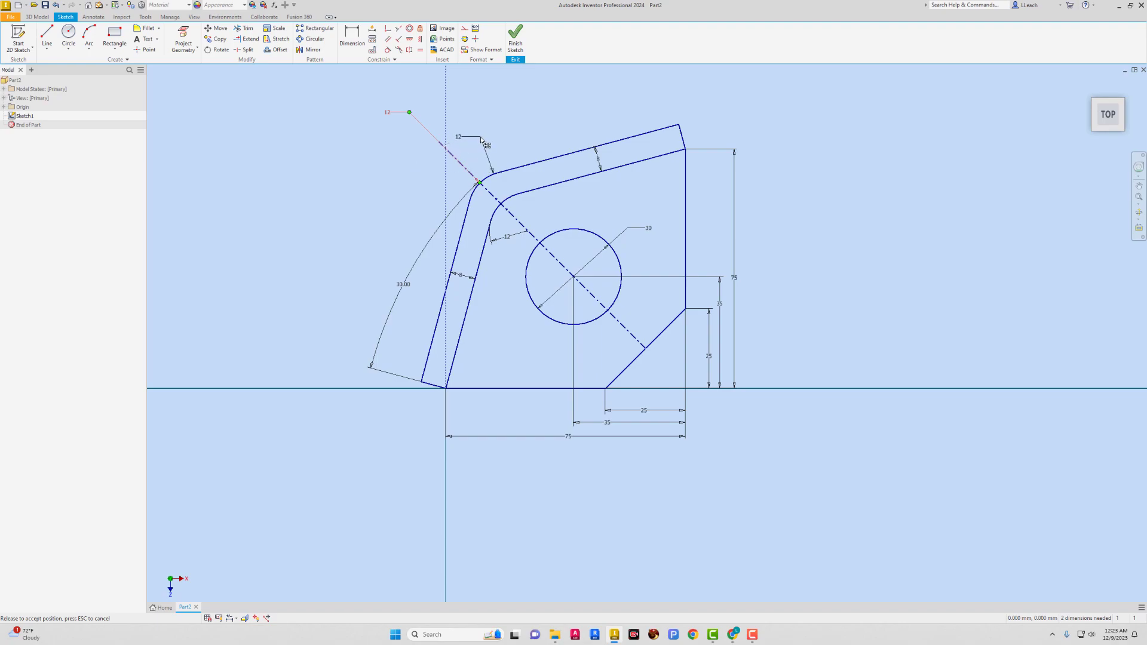
{"action": "left_click_drag", "start_coordinate": [476, 143], "coordinate": [442, 130]}
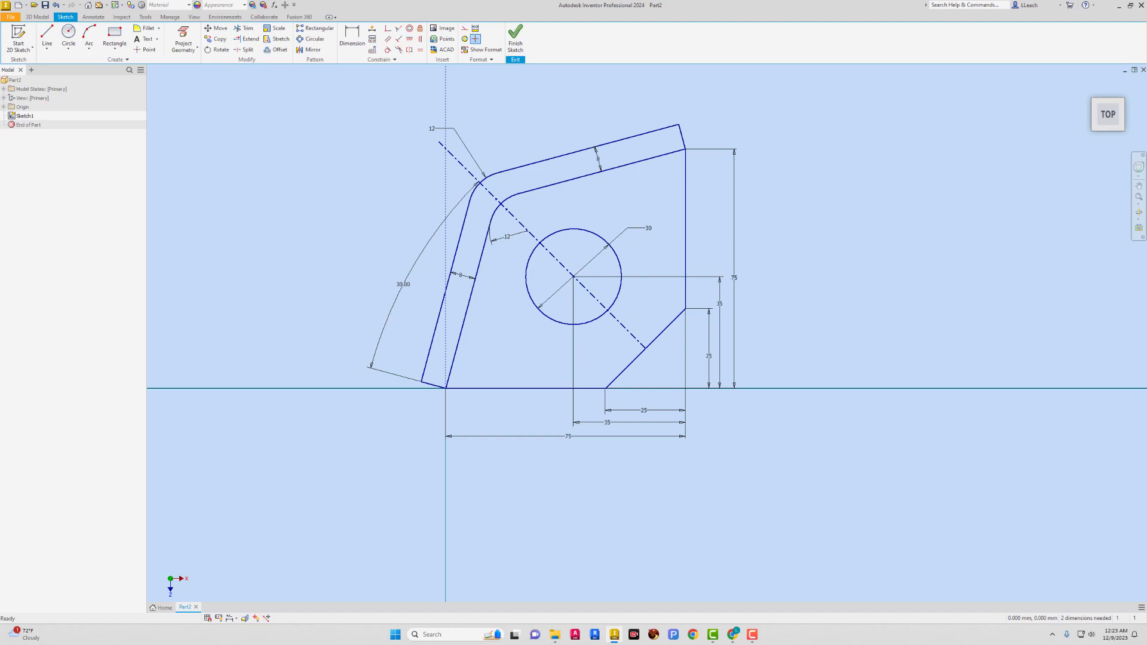
{"action": "key", "text": "ctrl+z"}
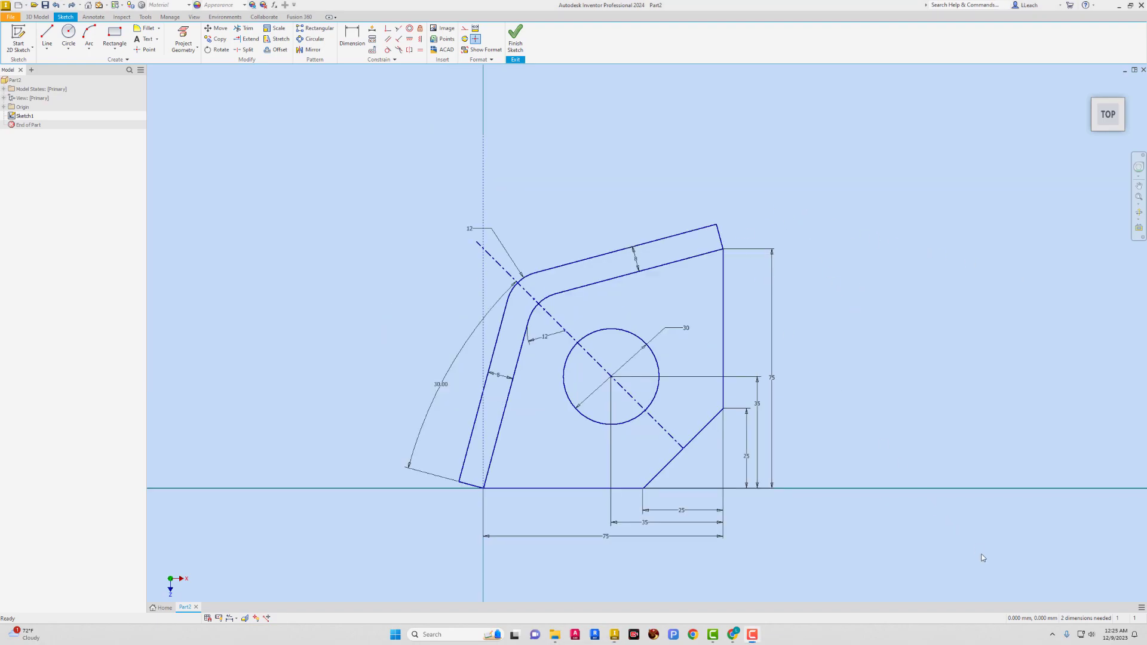
Step: Trim away the upper end of the vertical centreline and finish Sketch1
{"action": "left_click", "coordinate": [487, 296]}
{"action": "left_click", "coordinate": [489, 292]}
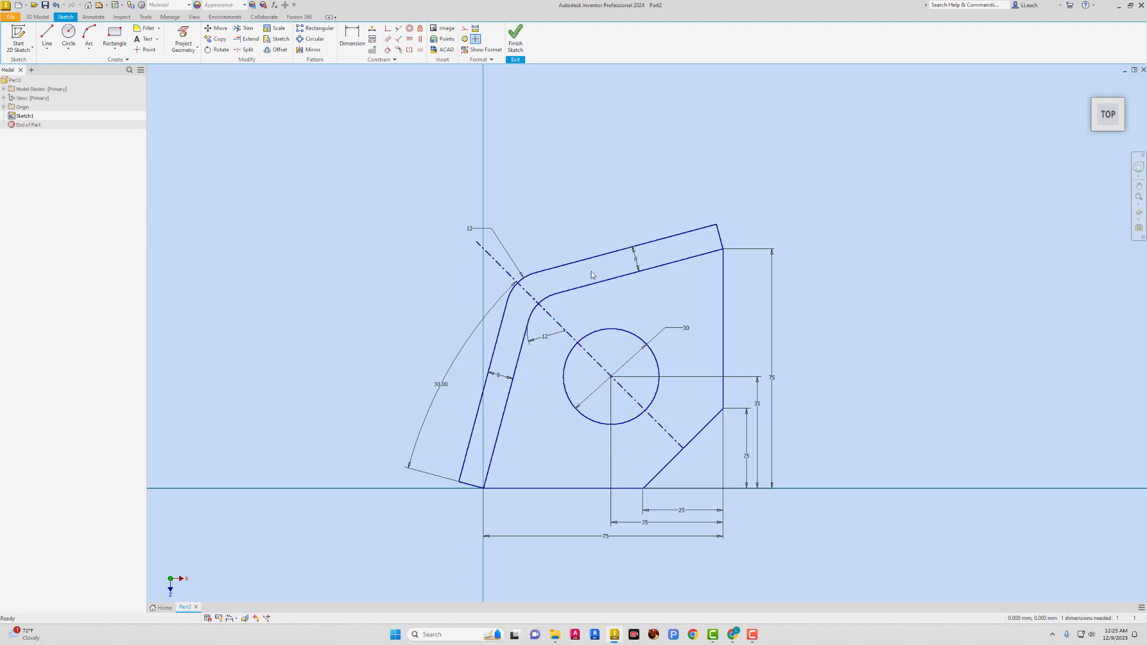
{"action": "left_click", "coordinate": [246, 29]}
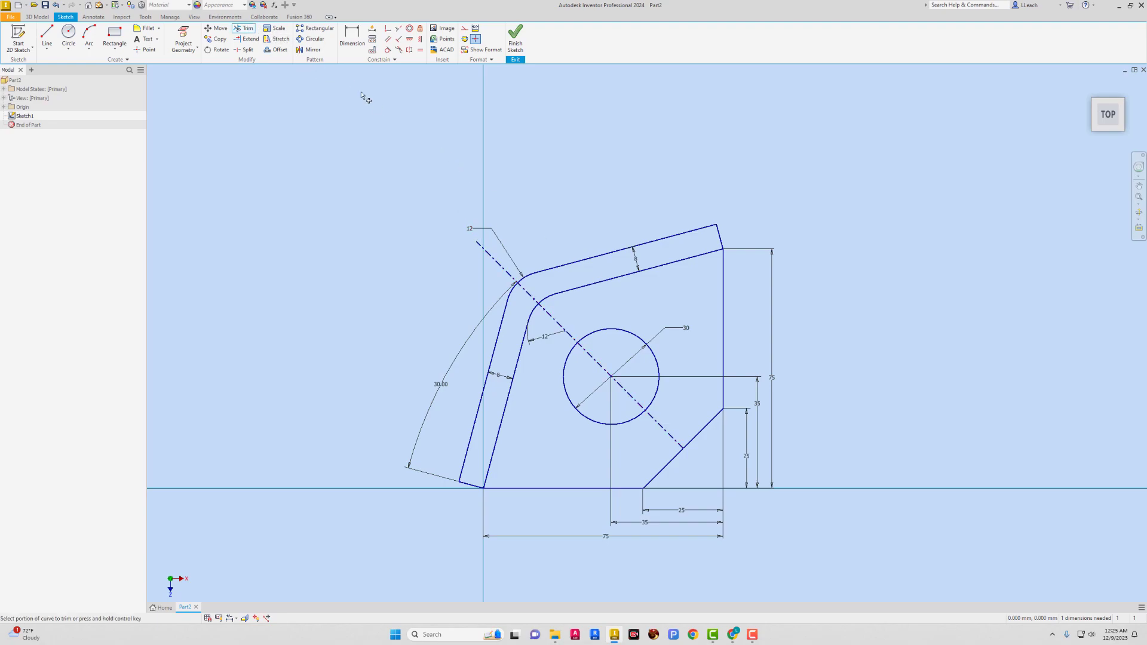
{"action": "left_click", "coordinate": [500, 264]}
{"action": "key", "text": "Escape"}
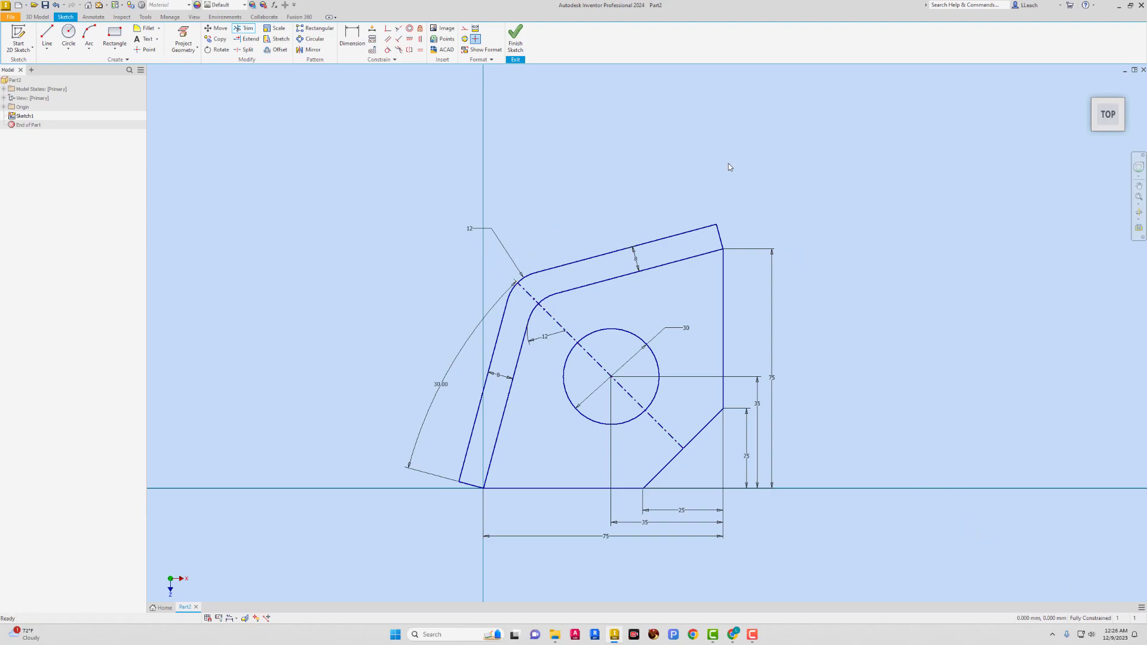
{"action": "middle_click_drag", "start_coordinate": [768, 183], "coordinate": [761, 180]}
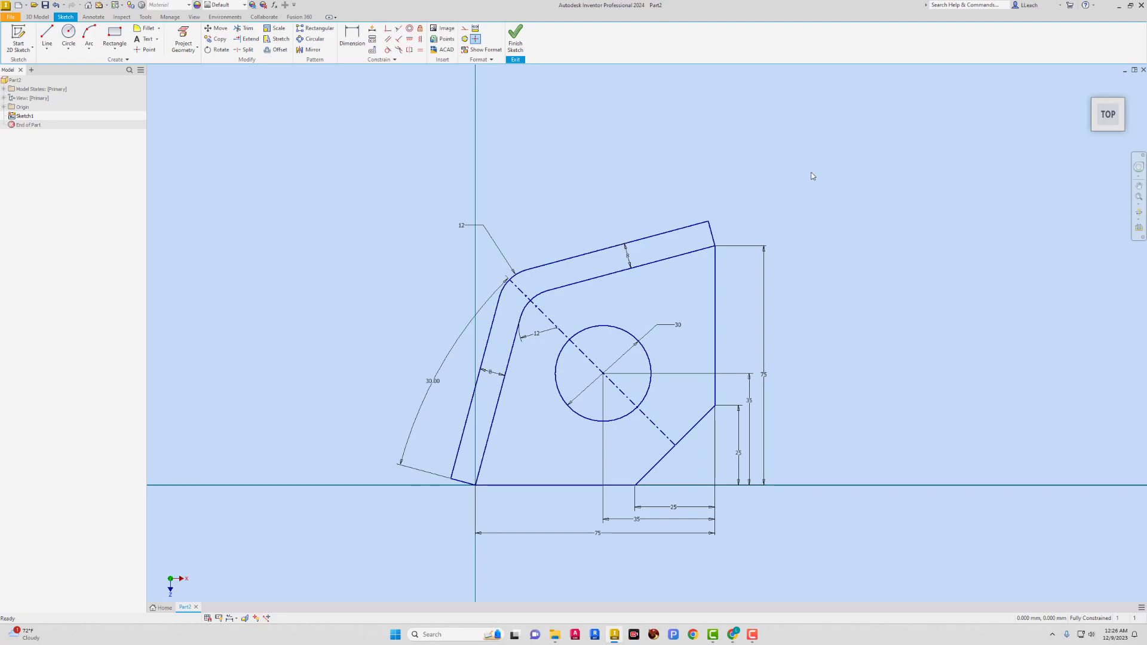
{"action": "left_click", "coordinate": [515, 37]}
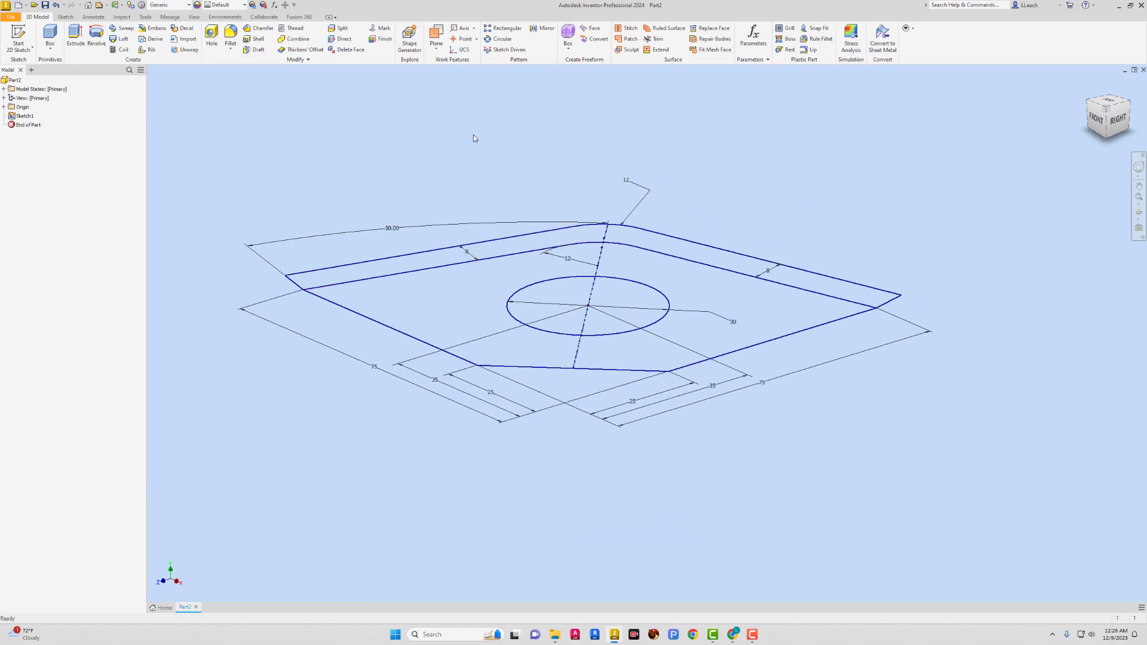
Step: Launch Extrude on the finished bracket sketch
{"action": "left_click", "coordinate": [74, 35]}
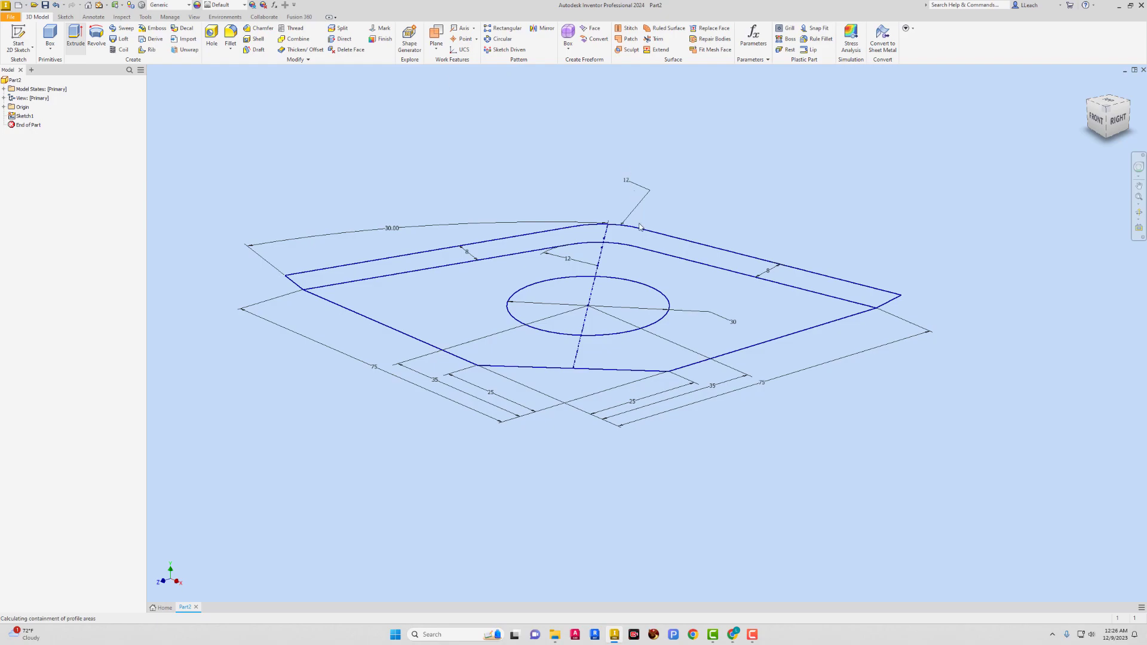
Step: Extrude both wall strips 50 mm into the L-shaped wall and fit it in view
{"action": "left_click", "coordinate": [524, 251]}
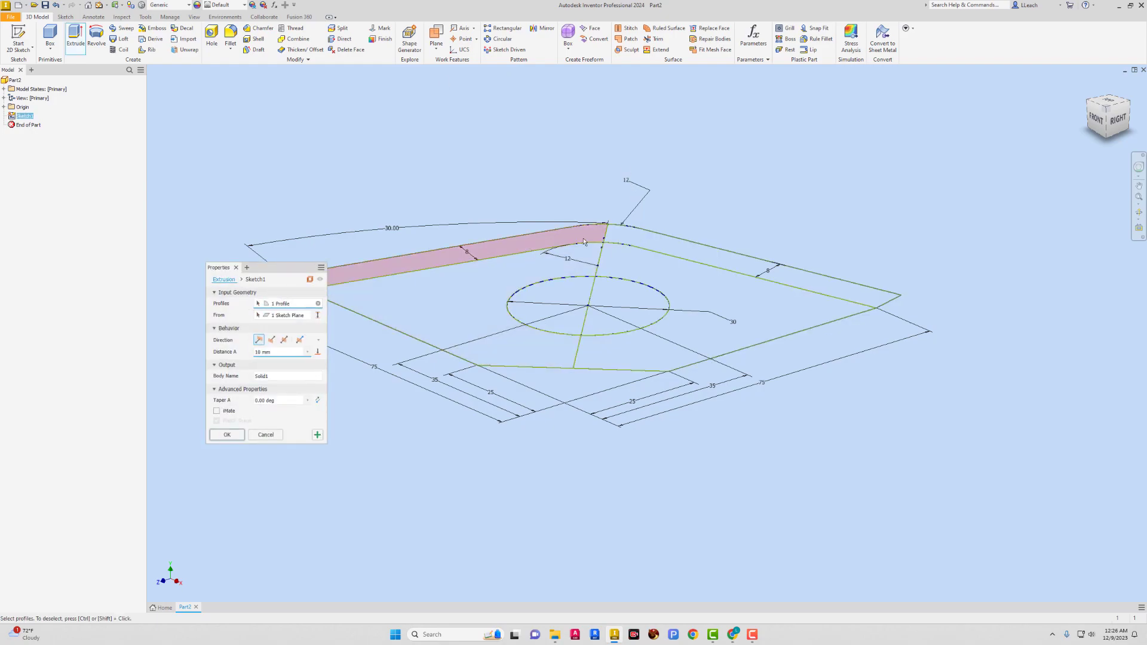
{"action": "left_click", "coordinate": [633, 239]}
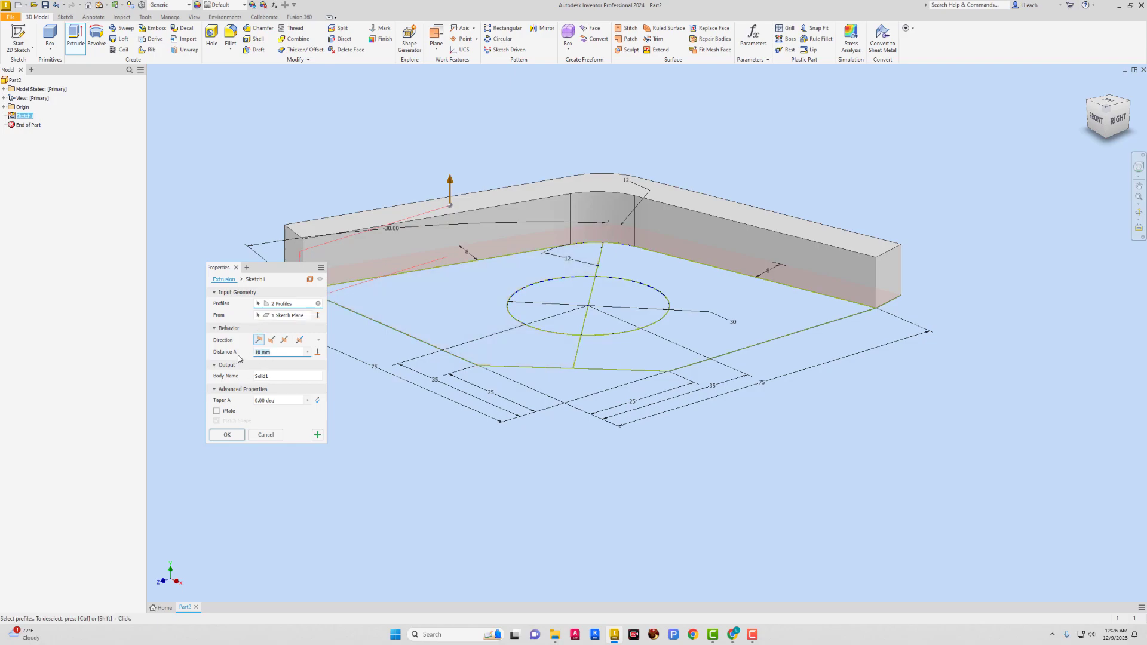
{"action": "type", "text": "50"}
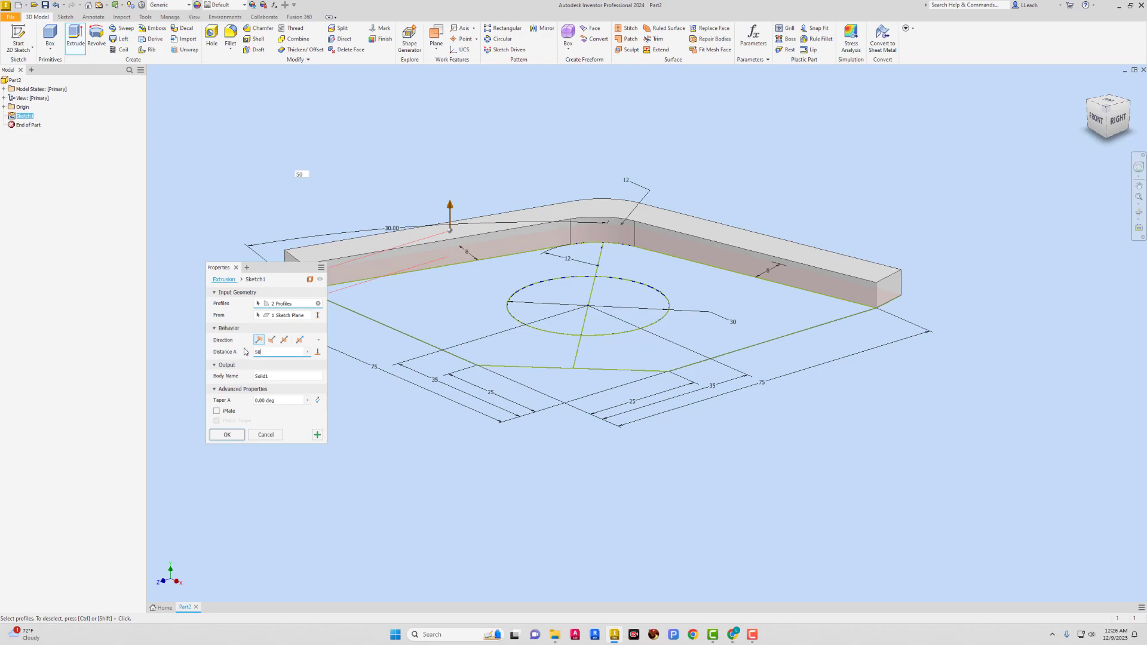
{"action": "mouse_move", "coordinate": [282, 274]}
{"action": "left_mouse_down"}
{"action": "mouse_move", "coordinate": [296, 371]}
{"action": "mouse_move", "coordinate": [284, 369]}
{"action": "left_mouse_up"}
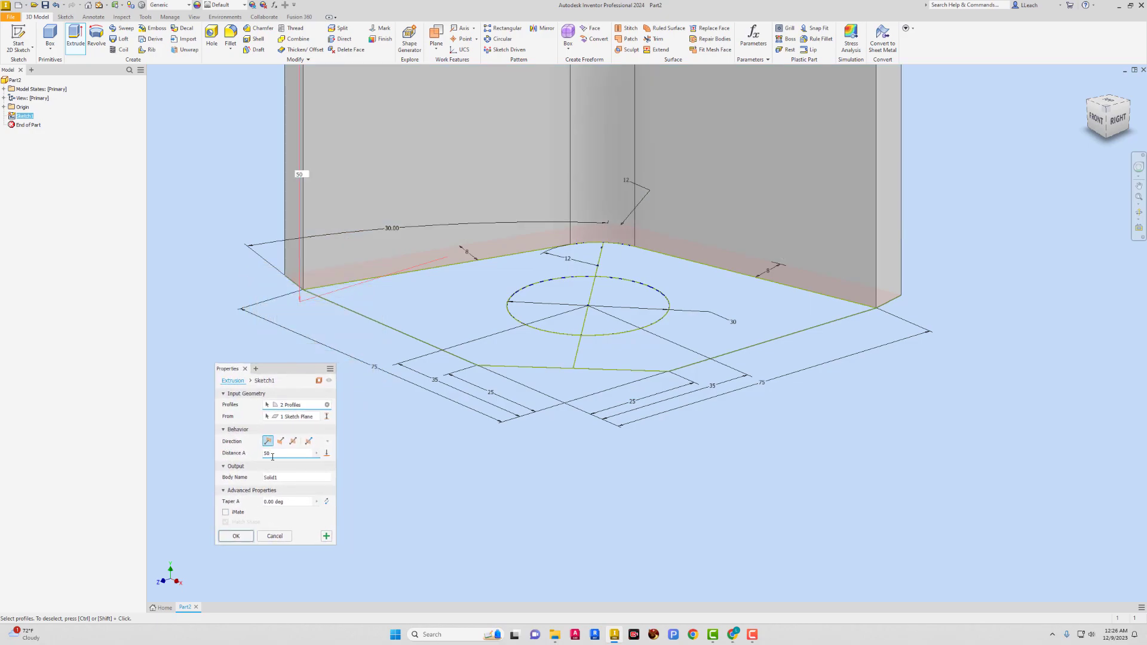
{"action": "left_click", "coordinate": [236, 537]}
{"action": "key", "text": "F6"}
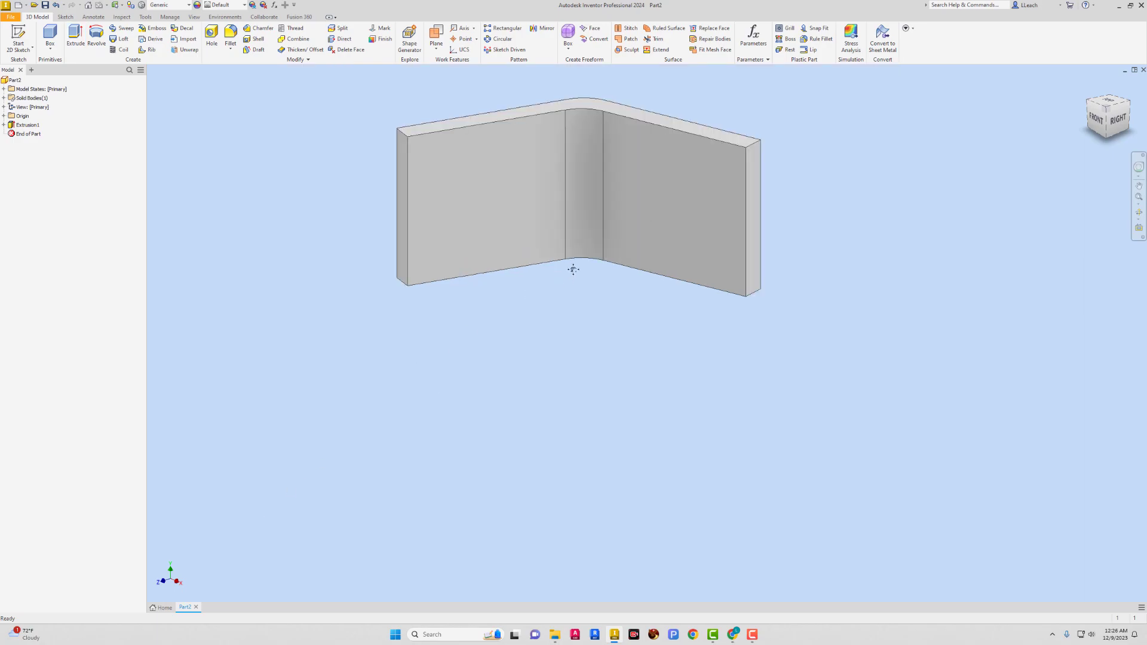
Step: Expand Extrusion1 and share Sketch1 so its outline can be reused
{"action": "left_click", "coordinate": [4, 126]}
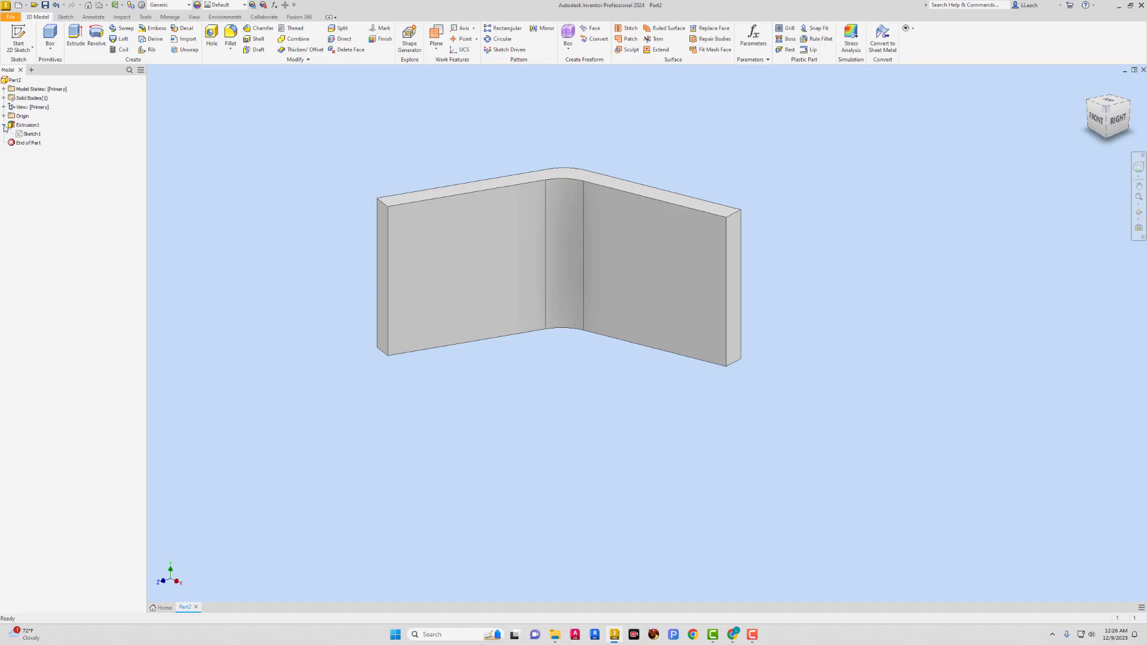
{"action": "right_click", "coordinate": [33, 137]}
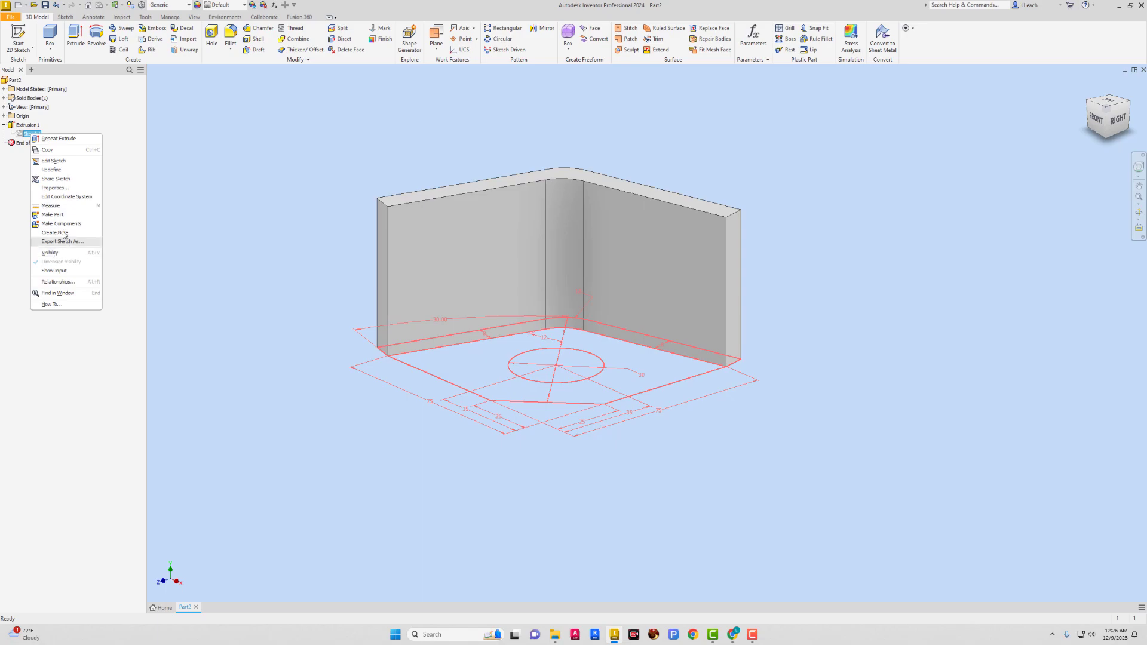
{"action": "left_click", "coordinate": [60, 179]}
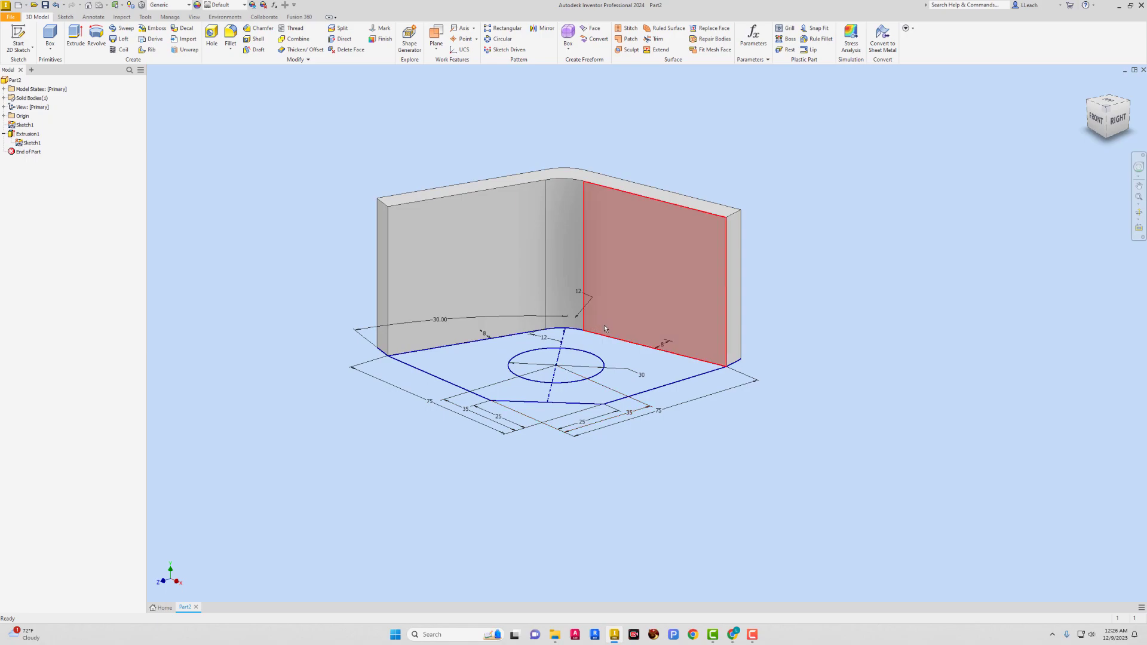
Step: Extrude the two base regions 10 mm into a plate with the 30 mm hole
{"action": "left_click", "coordinate": [77, 38]}
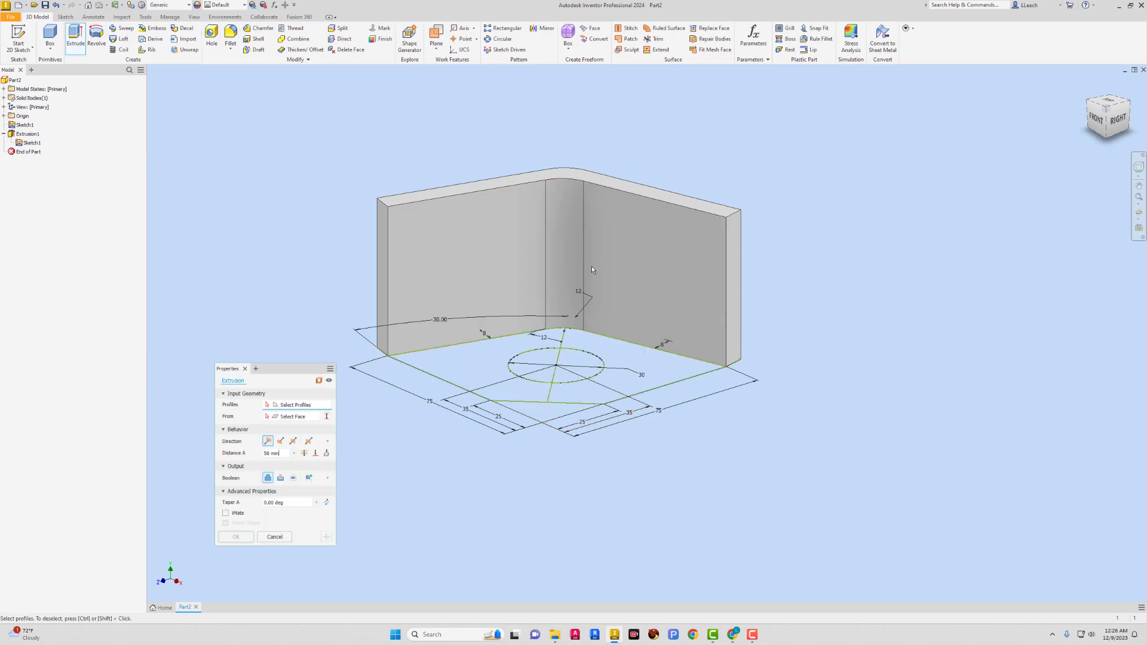
{"action": "left_click", "coordinate": [495, 373]}
{"action": "left_click", "coordinate": [587, 342]}
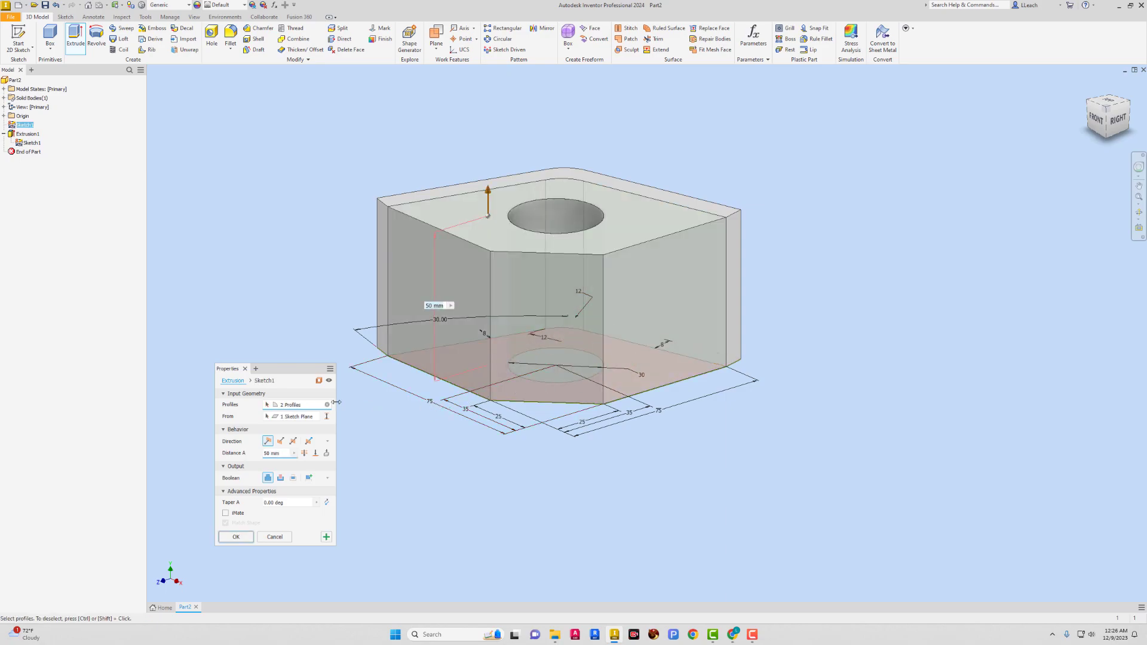
{"action": "left_click_drag", "start_coordinate": [282, 457], "coordinate": [260, 457]}
{"action": "type", "text": "10"}
{"action": "left_click", "coordinate": [248, 537]}
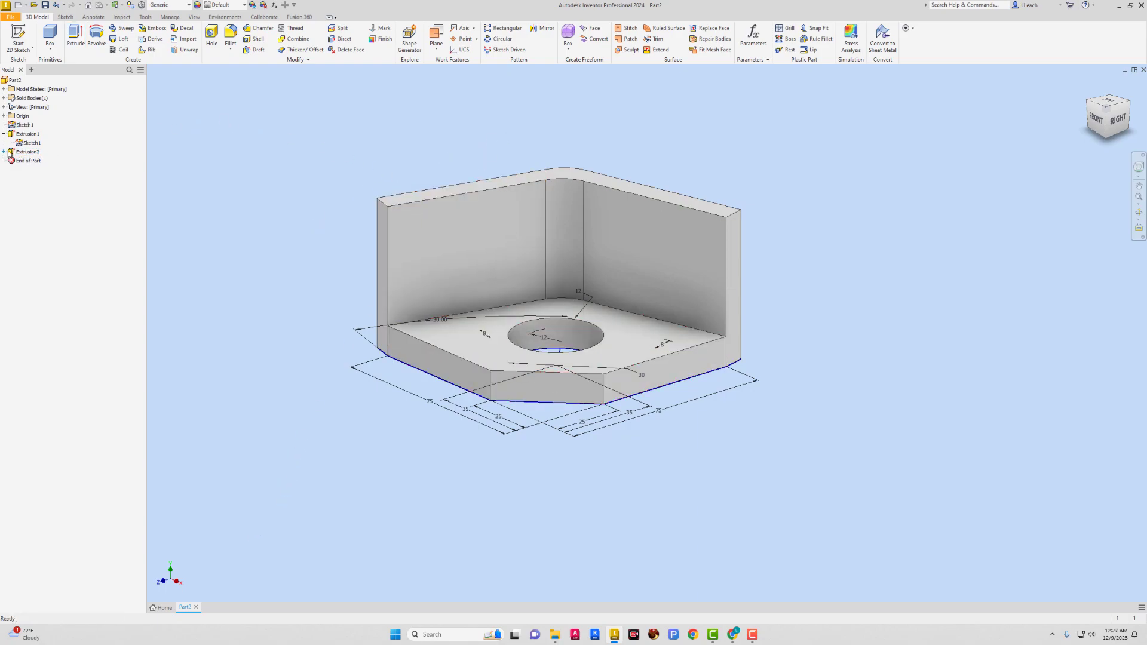
Step: Turn off Sketch1's visibility and start a new 2D sketch
{"action": "right_click", "coordinate": [34, 144]}
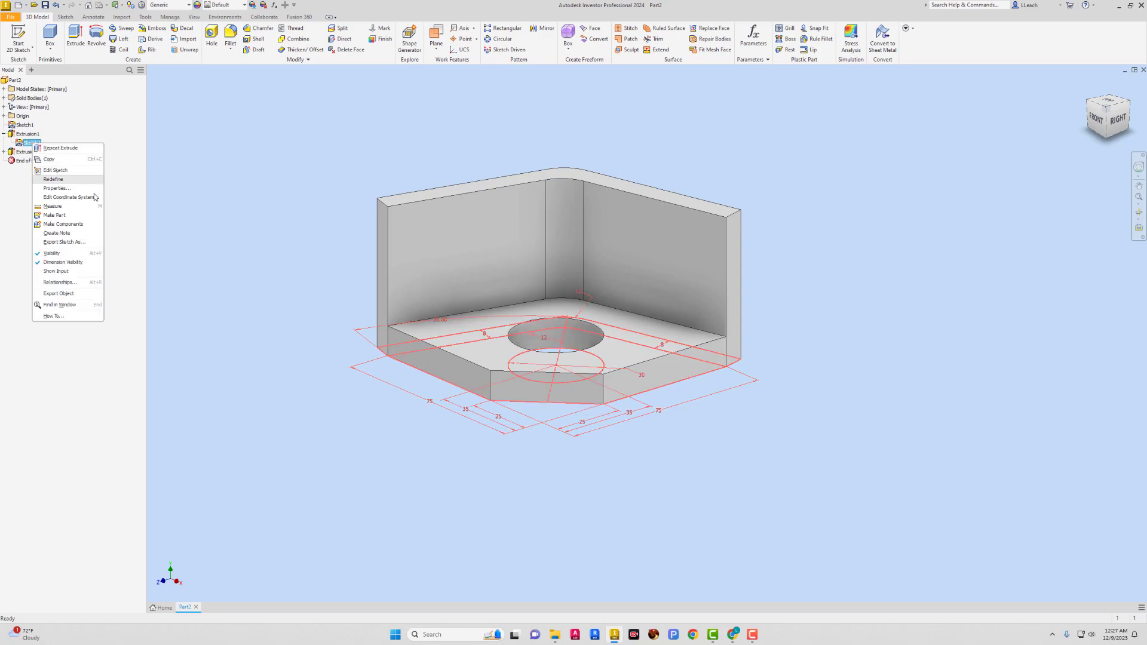
{"action": "left_click", "coordinate": [52, 254]}
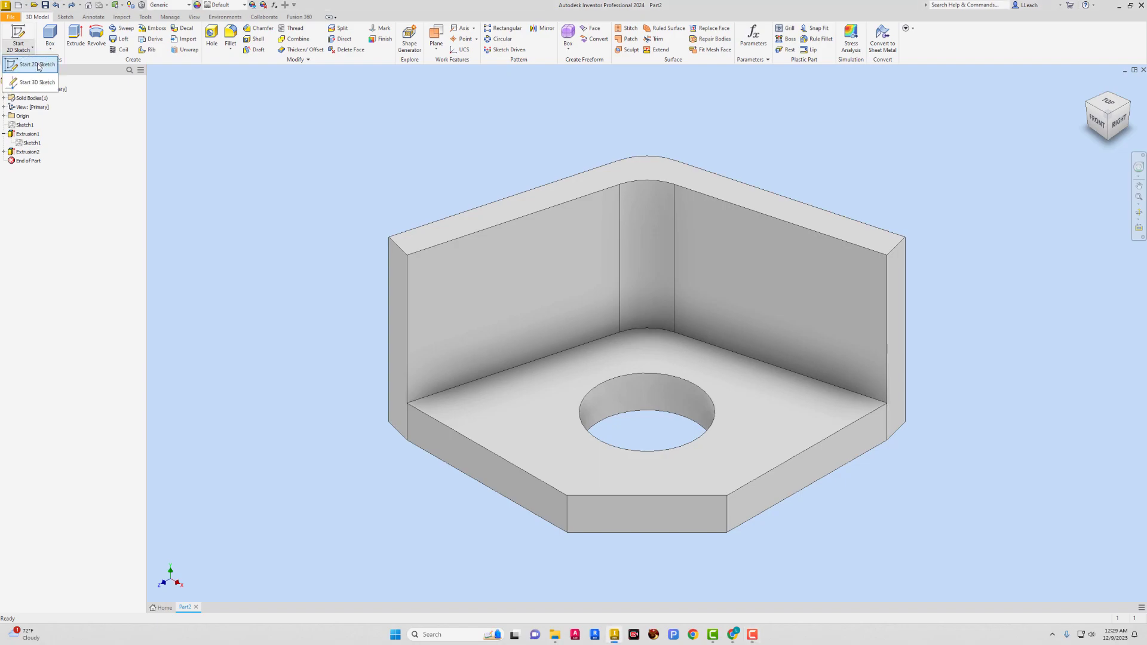
{"action": "left_click", "coordinate": [18, 47]}
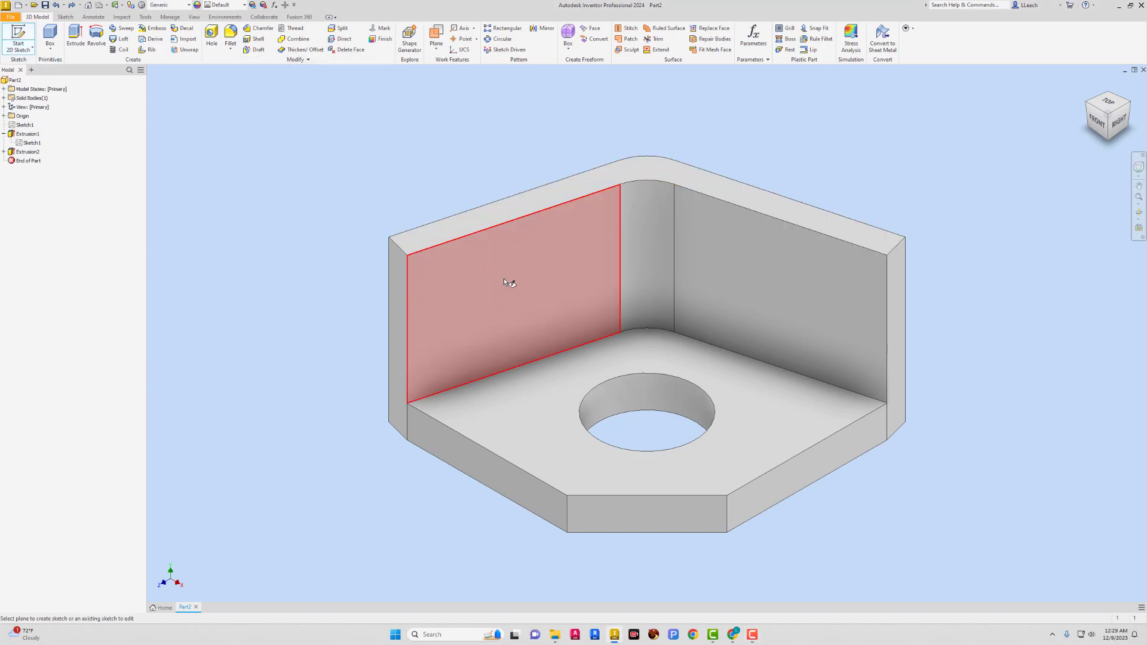
Step: Draw a center-point circle on the left wall face
{"action": "left_click", "coordinate": [507, 293]}
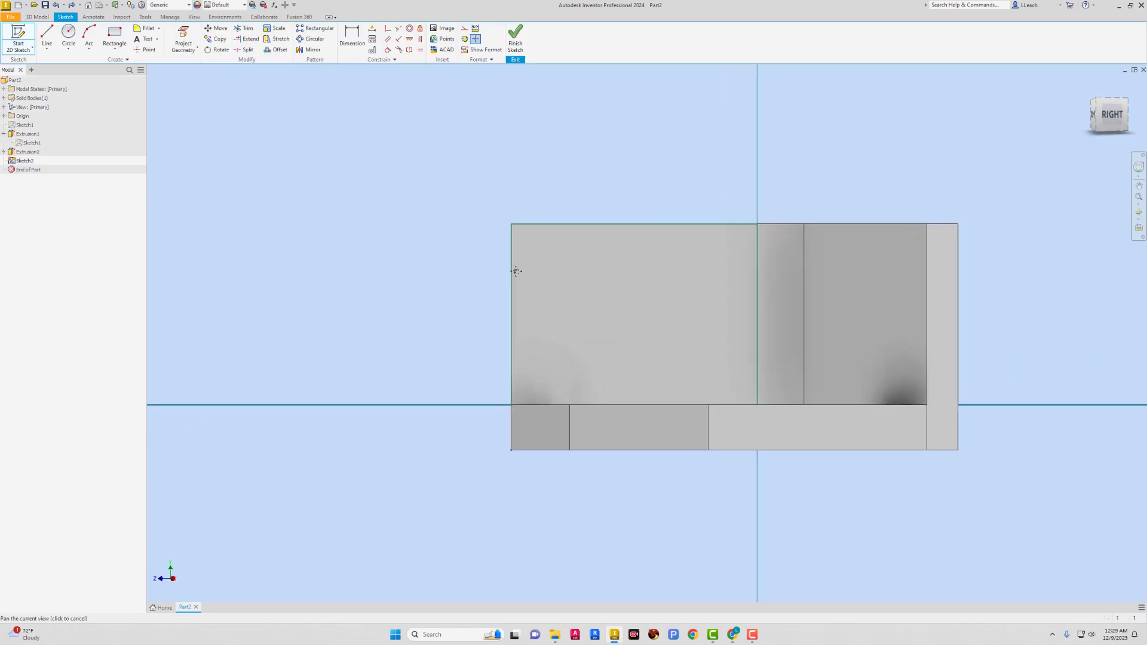
{"action": "left_click", "coordinate": [68, 49]}
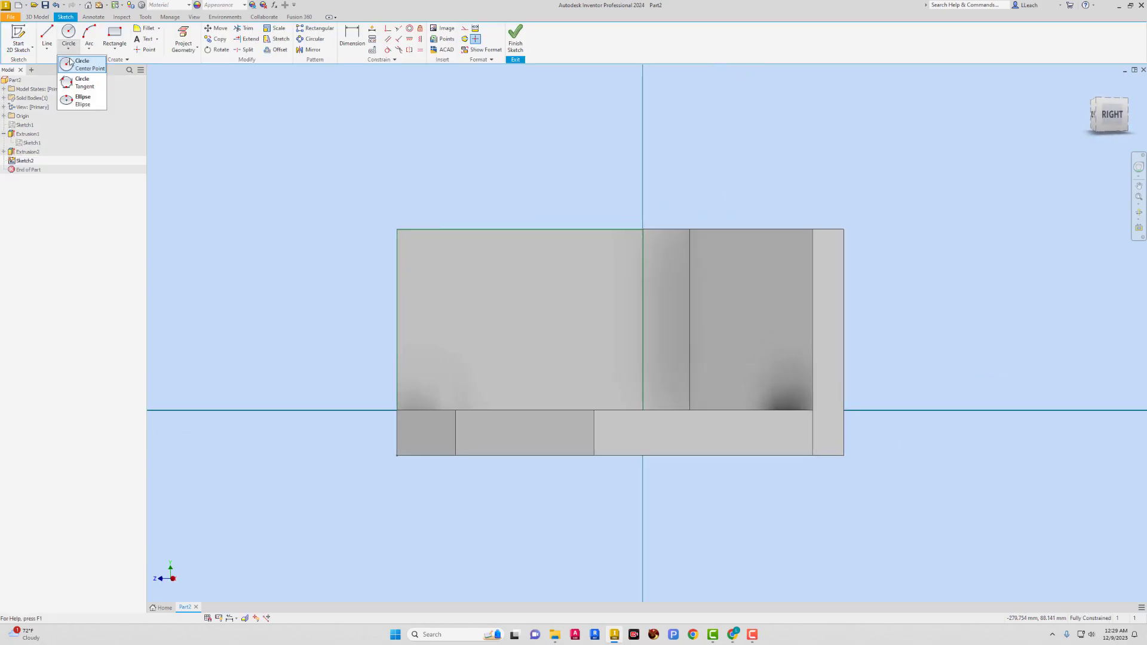
{"action": "left_click", "coordinate": [76, 66]}
{"action": "left_click", "coordinate": [500, 292]}
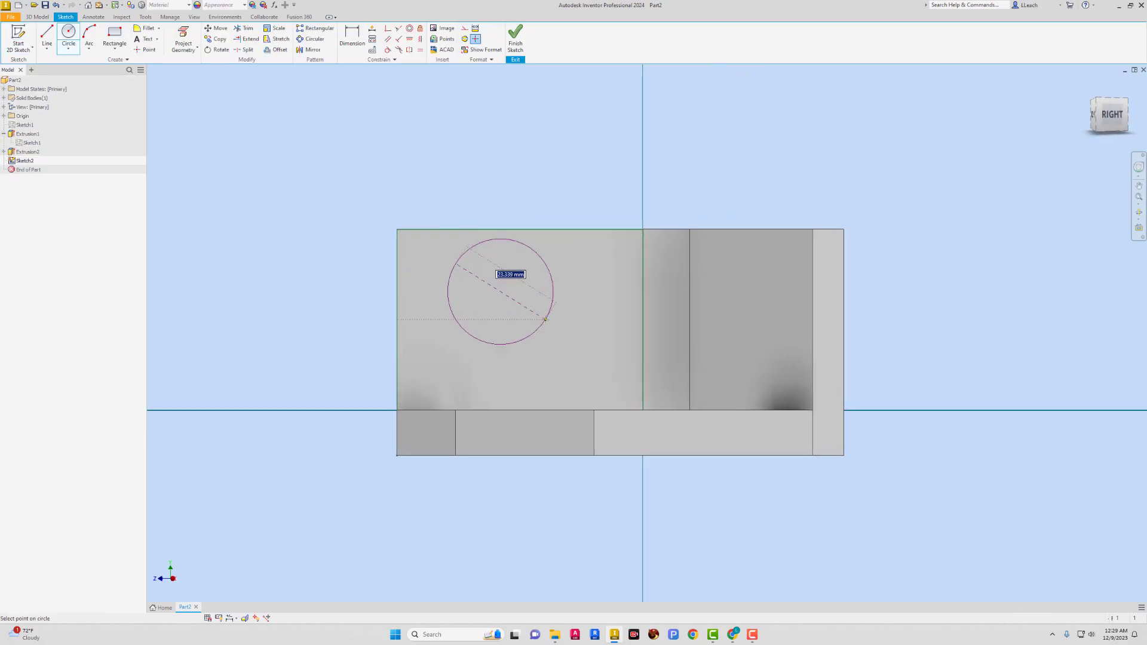
{"action": "left_click", "coordinate": [546, 319]}
Step: Dimension the circle's diameter to 20 mm
{"action": "key", "text": "d"}
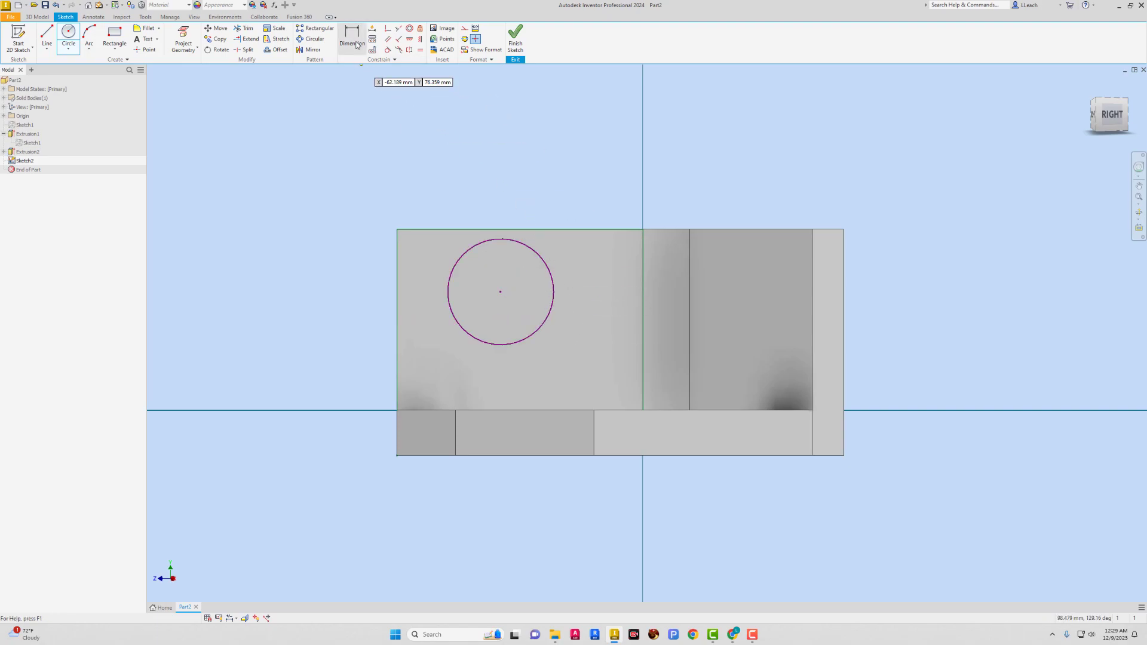
{"action": "left_click", "coordinate": [542, 256]}
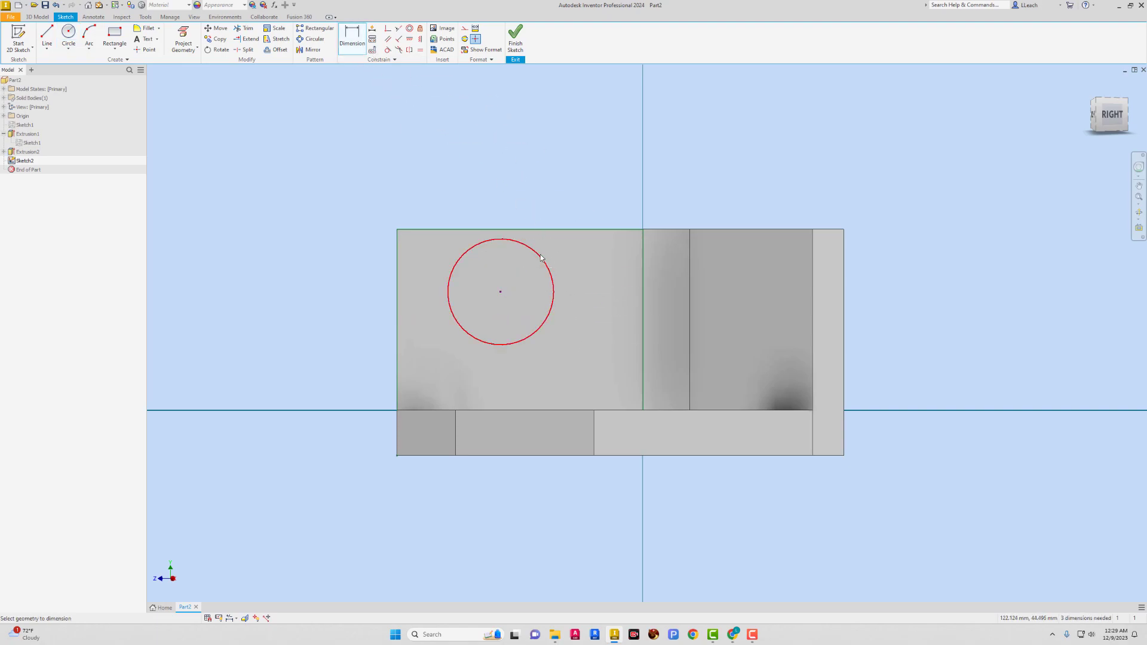
{"action": "left_click", "coordinate": [572, 212]}
{"action": "type", "text": "20"}
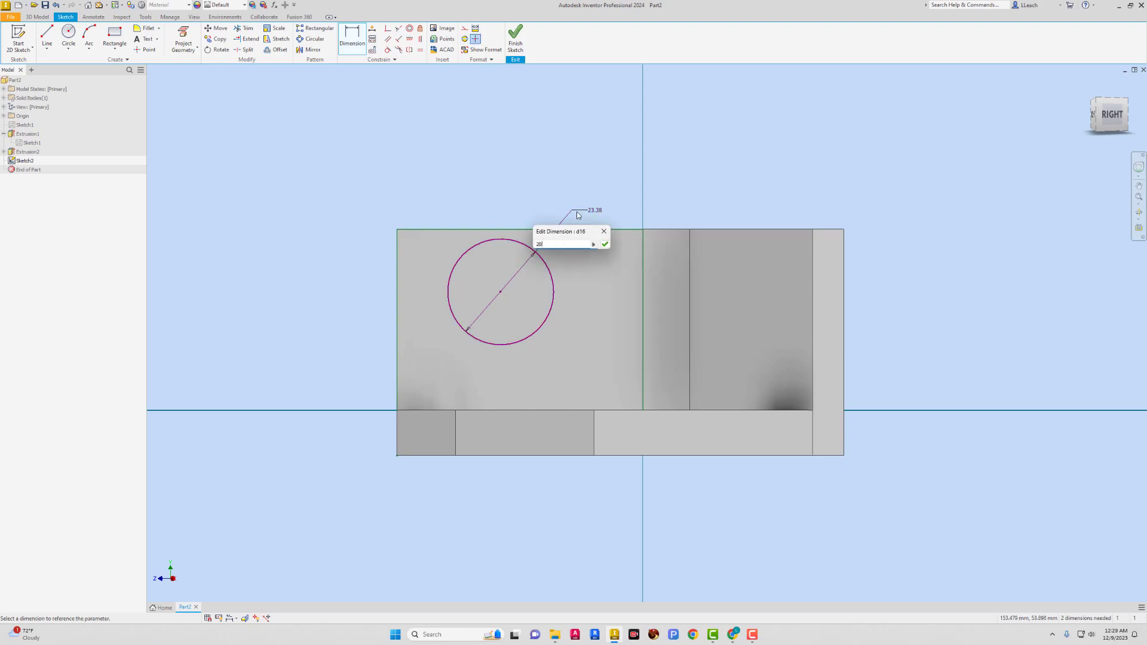
{"action": "left_click", "coordinate": [605, 244]}
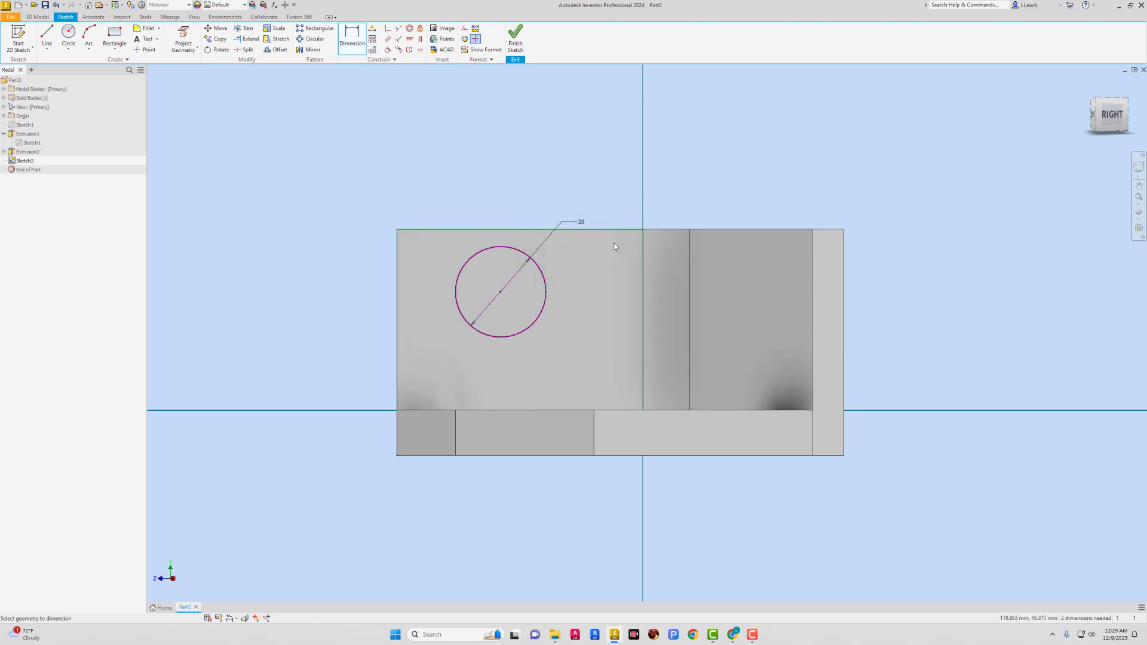
Step: Locate the circle centre 30 mm from the left edge and 20 mm above the base, then finish
{"action": "left_click", "coordinate": [357, 47]}
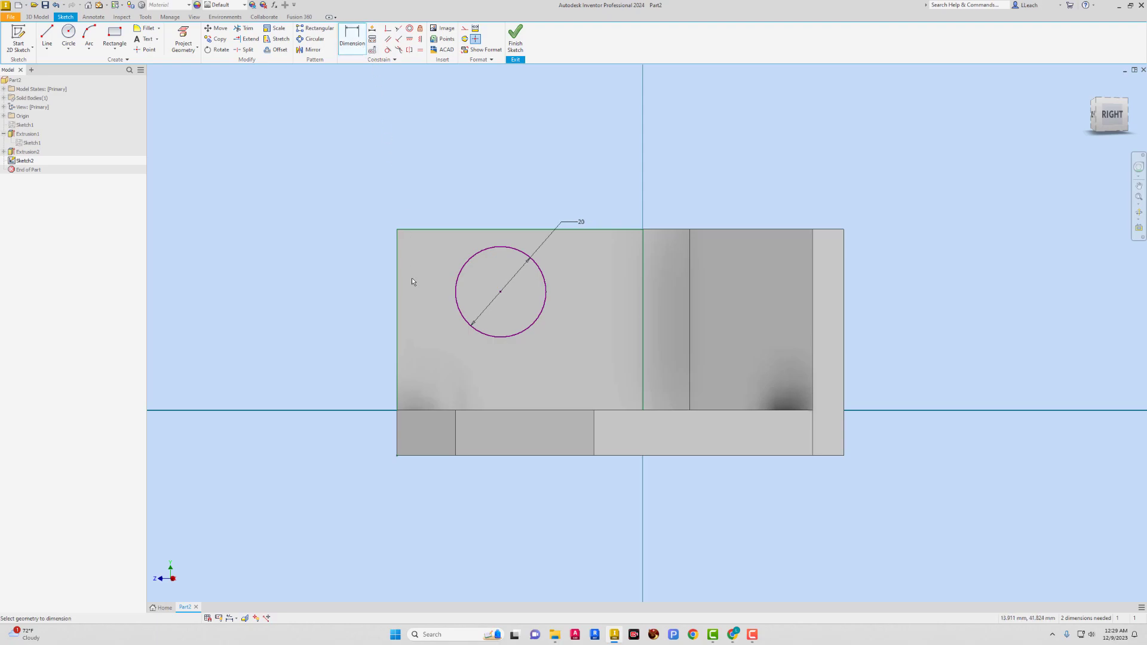
{"action": "left_click", "coordinate": [400, 314]}
{"action": "left_click", "coordinate": [500, 292]}
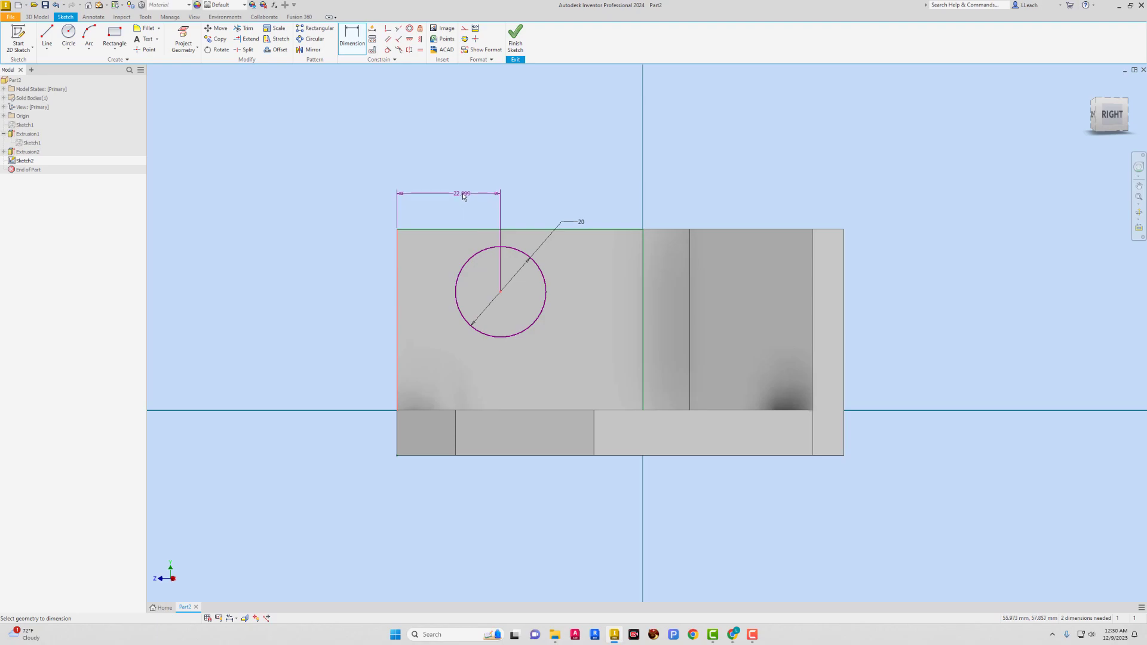
{"action": "left_click", "coordinate": [460, 189]}
{"action": "type", "text": "30"}
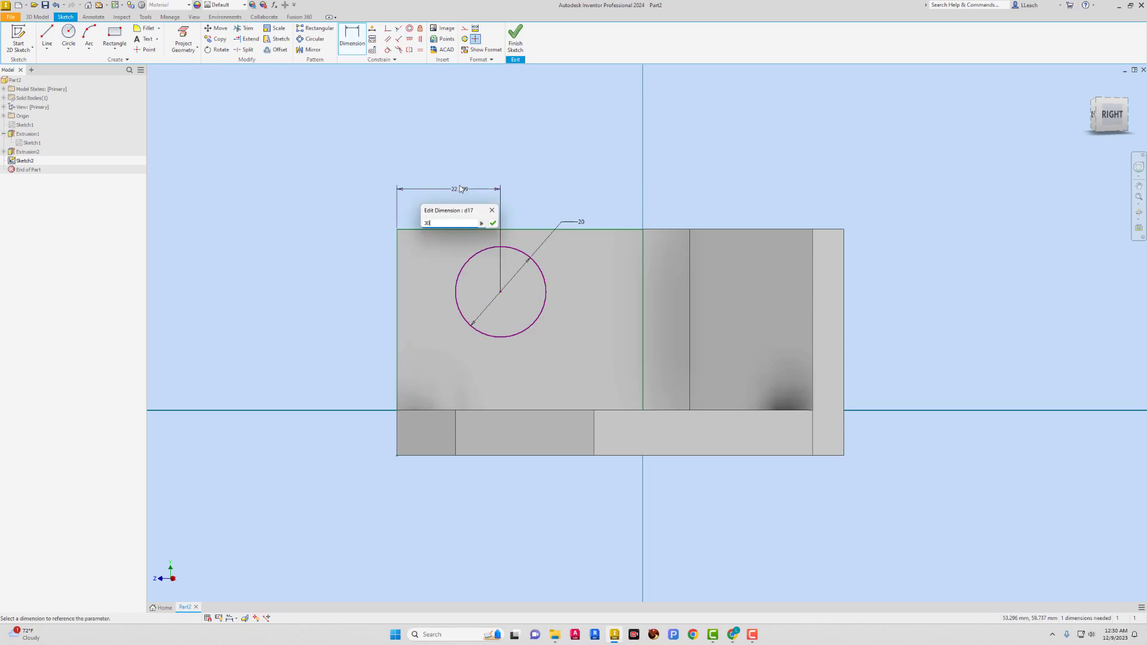
{"action": "key", "text": "Return"}
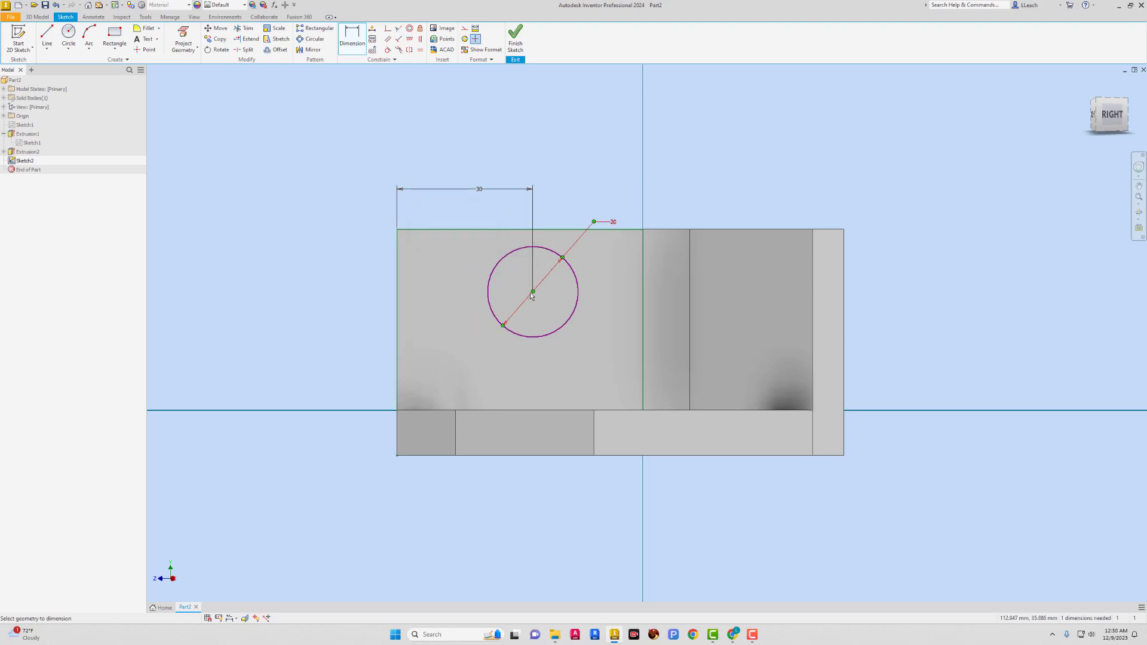
{"action": "left_click", "coordinate": [430, 410]}
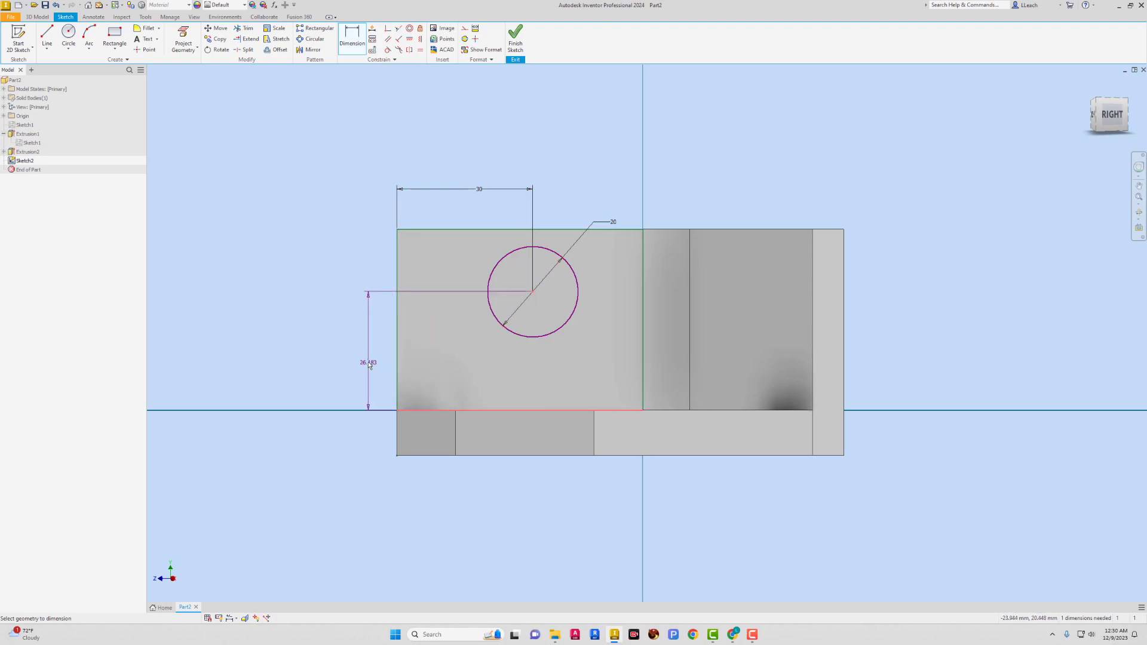
{"action": "left_click", "coordinate": [365, 357]}
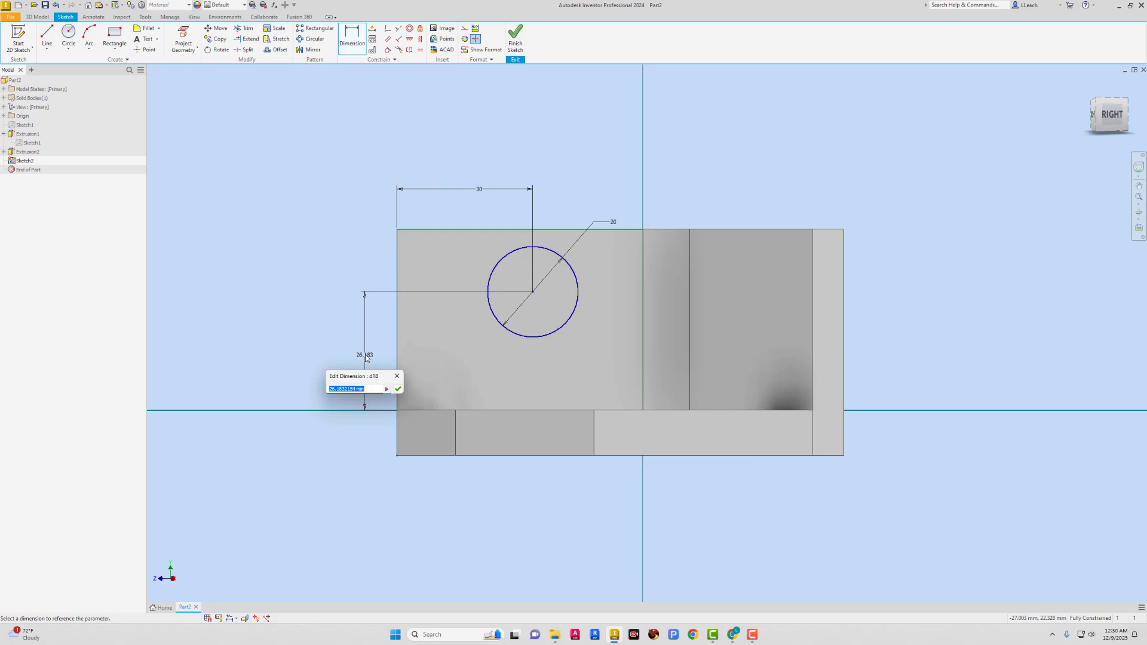
{"action": "type", "text": "20"}
{"action": "key", "text": "Return"}
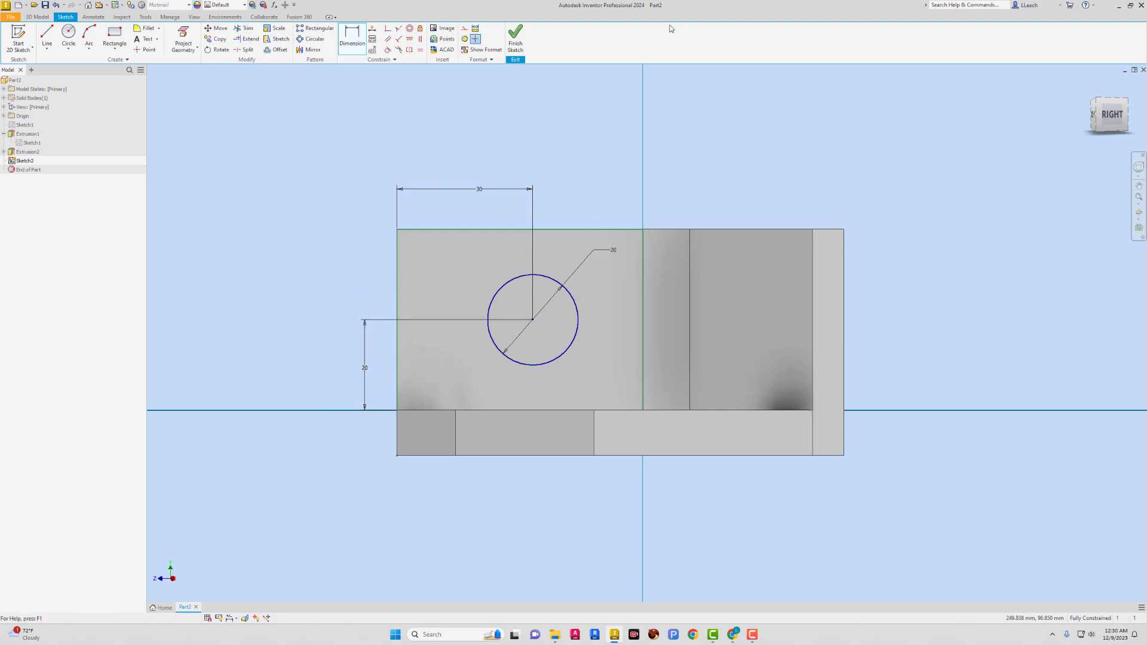
{"action": "left_click", "coordinate": [522, 50]}
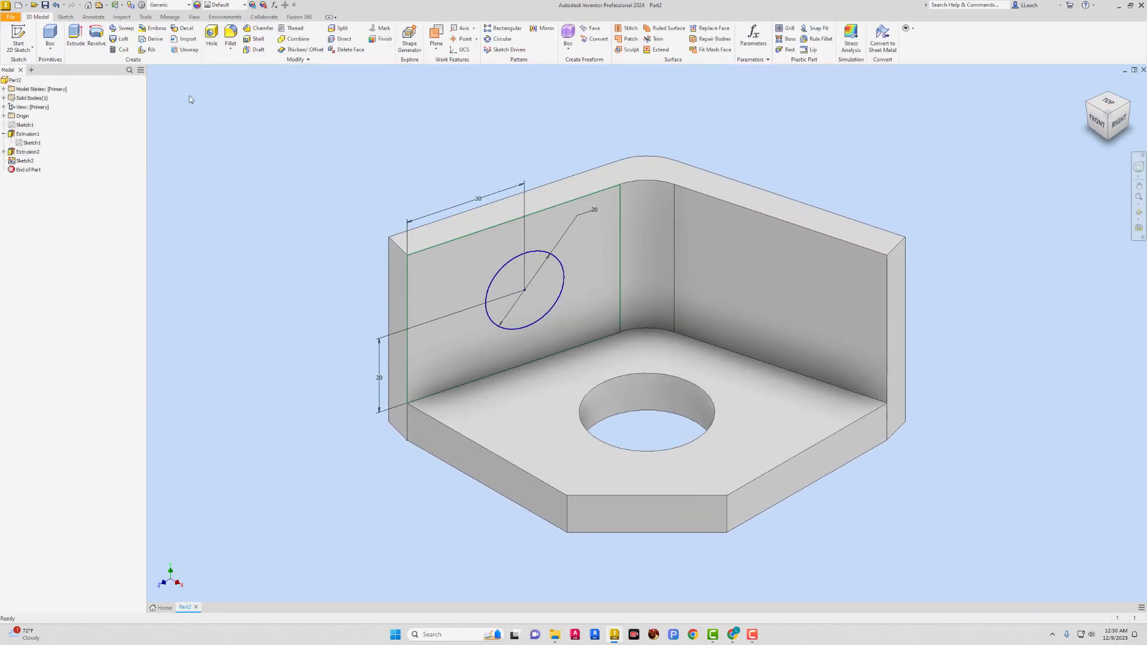
Step: Cut the 20 mm circle Through All to make a hole in the left wall
{"action": "key", "text": "e"}
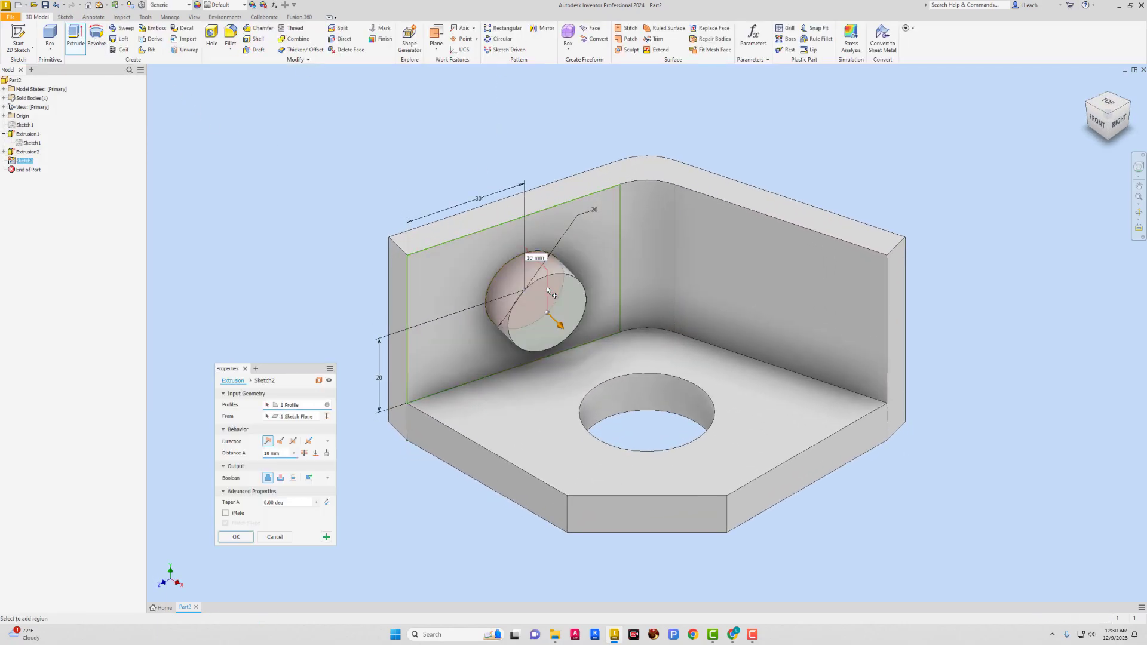
{"action": "left_click", "coordinate": [280, 478]}
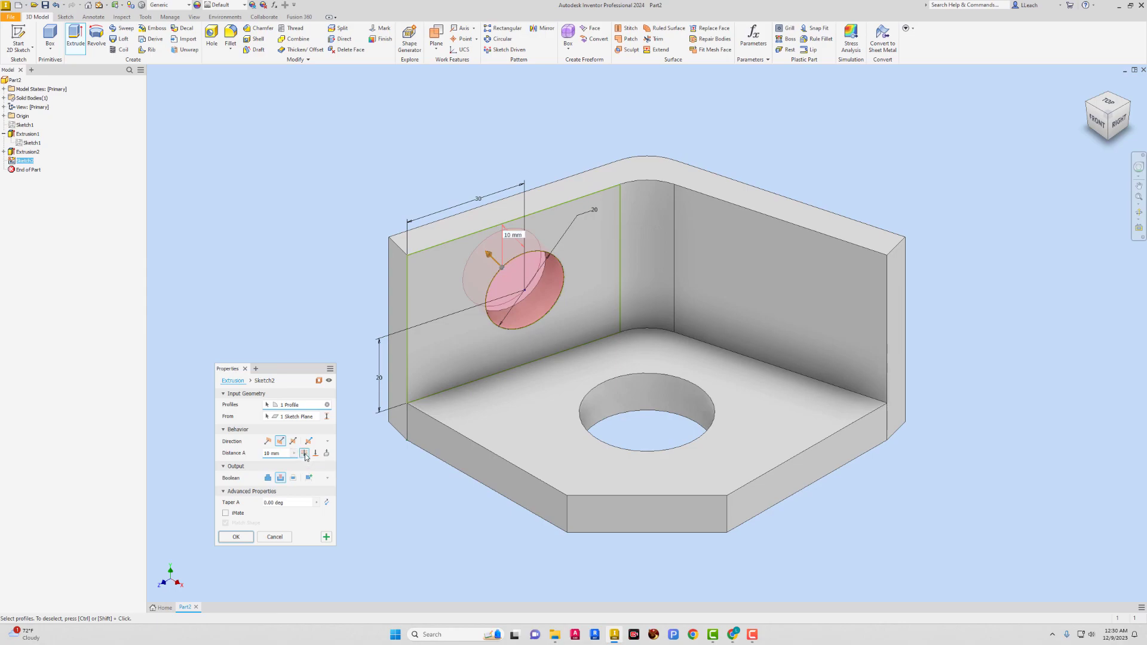
{"action": "left_click", "coordinate": [304, 453]}
{"action": "left_click", "coordinate": [237, 537]}
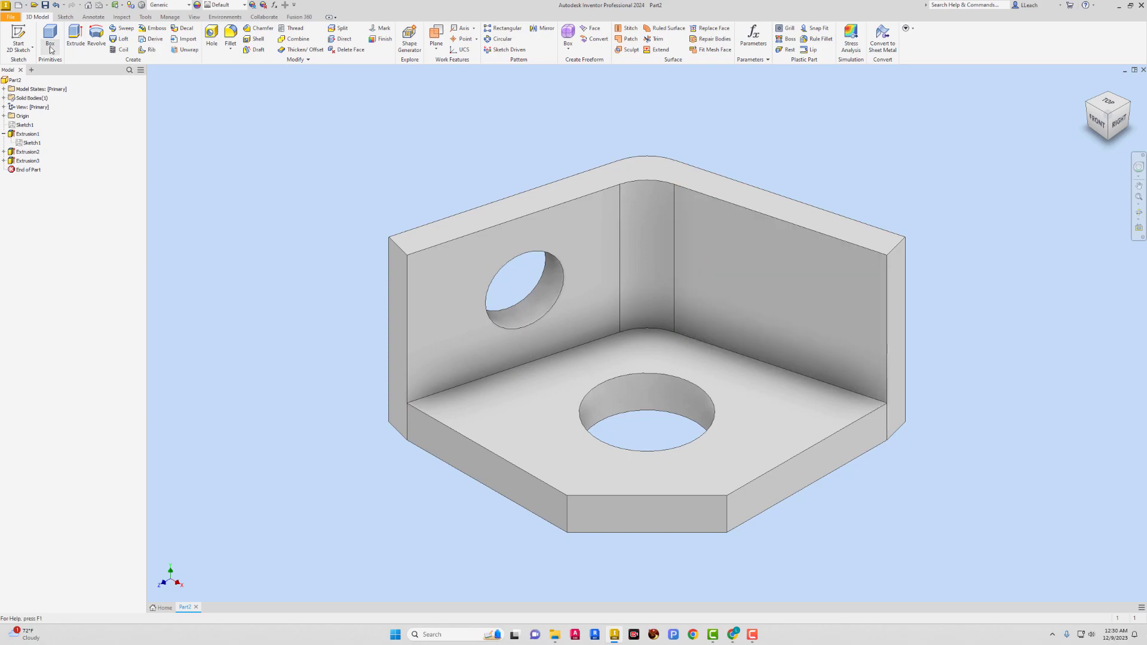
Step: Start a sketch on the right wall face and draw a center-point circle
{"action": "left_click", "coordinate": [12, 53]}
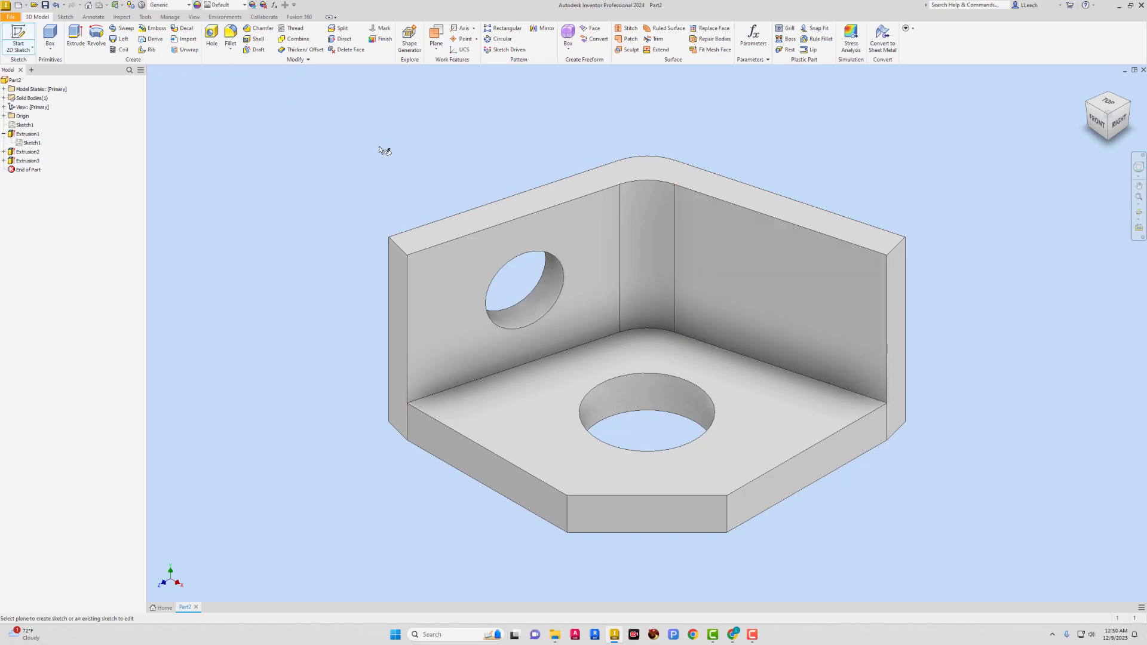
{"action": "left_click", "coordinate": [777, 274]}
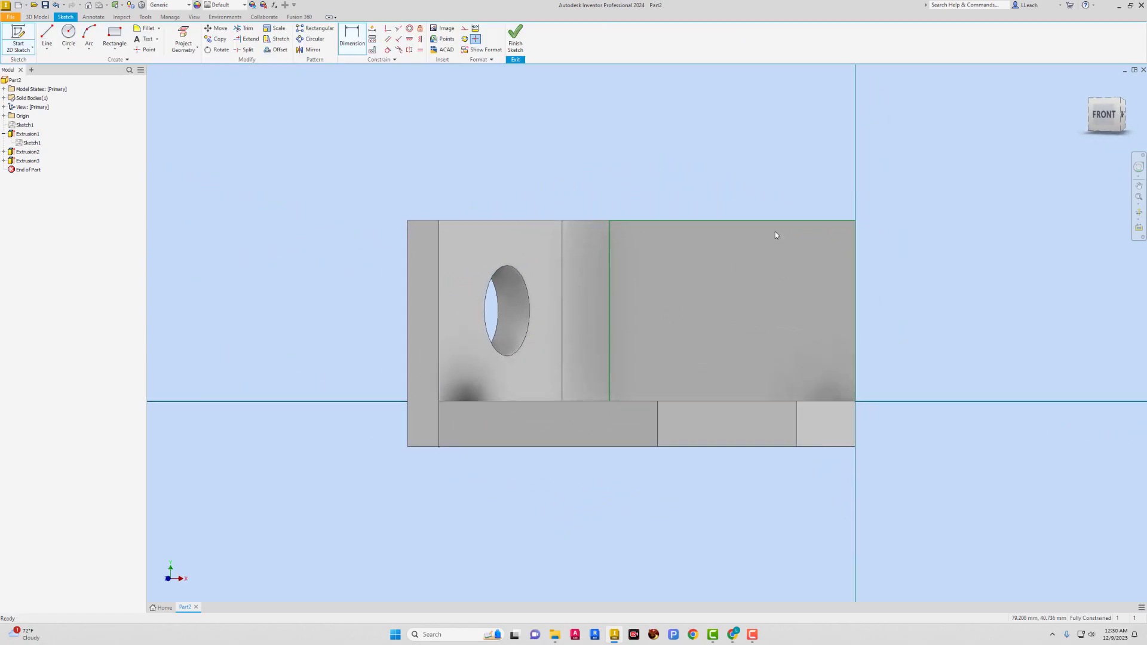
{"action": "left_click", "coordinate": [69, 51]}
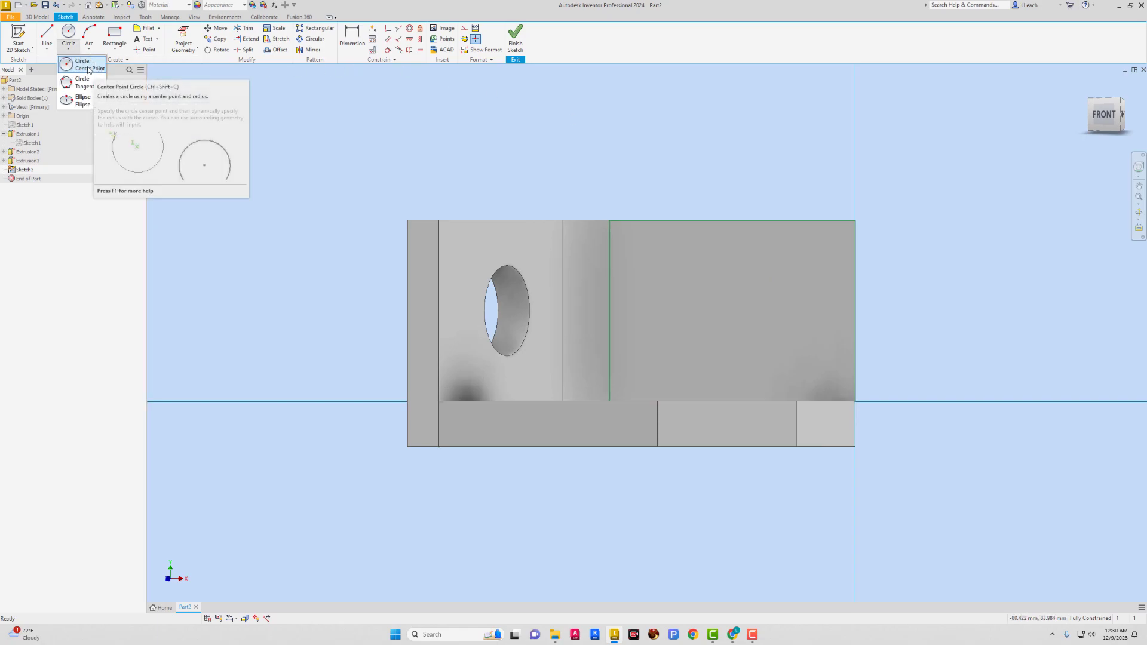
{"action": "left_click", "coordinate": [89, 70]}
{"action": "left_click", "coordinate": [732, 296]}
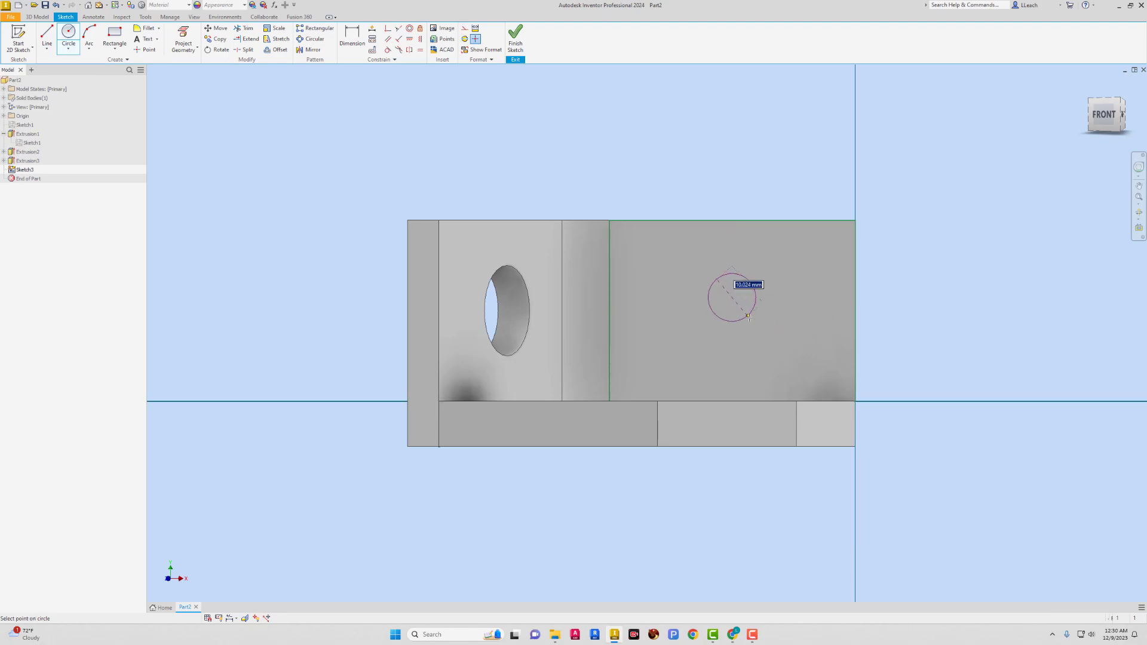
{"action": "left_click", "coordinate": [773, 292]}
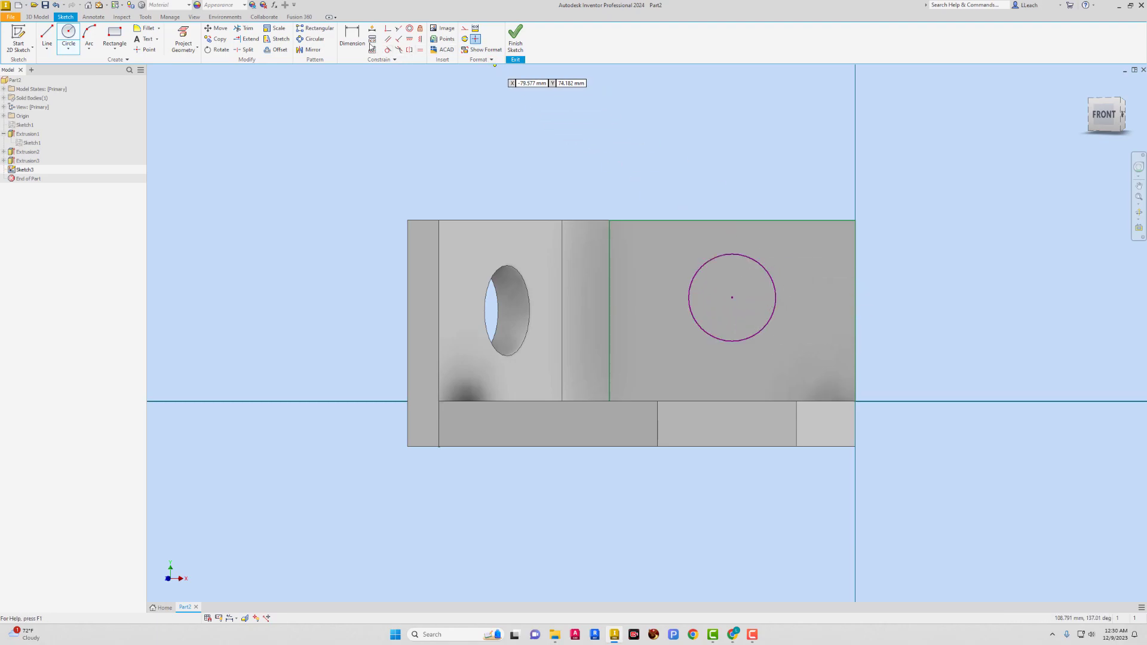
Step: Dimension the circle's diameter to 20 mm
{"action": "left_click", "coordinate": [352, 37]}
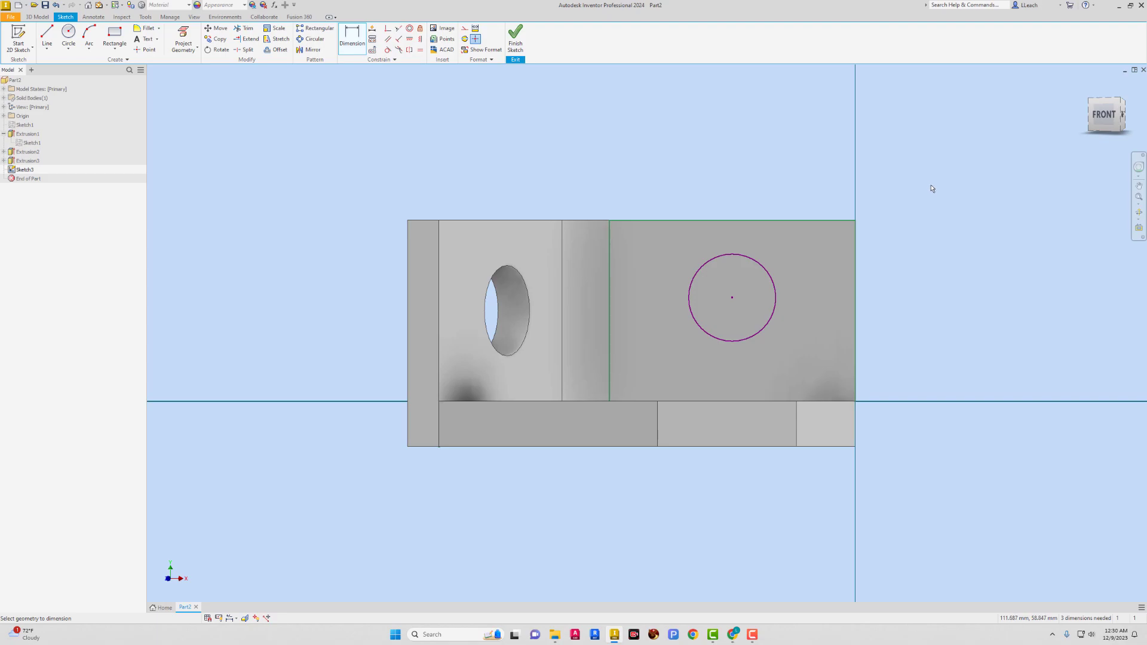
{"action": "left_click", "coordinate": [762, 269]}
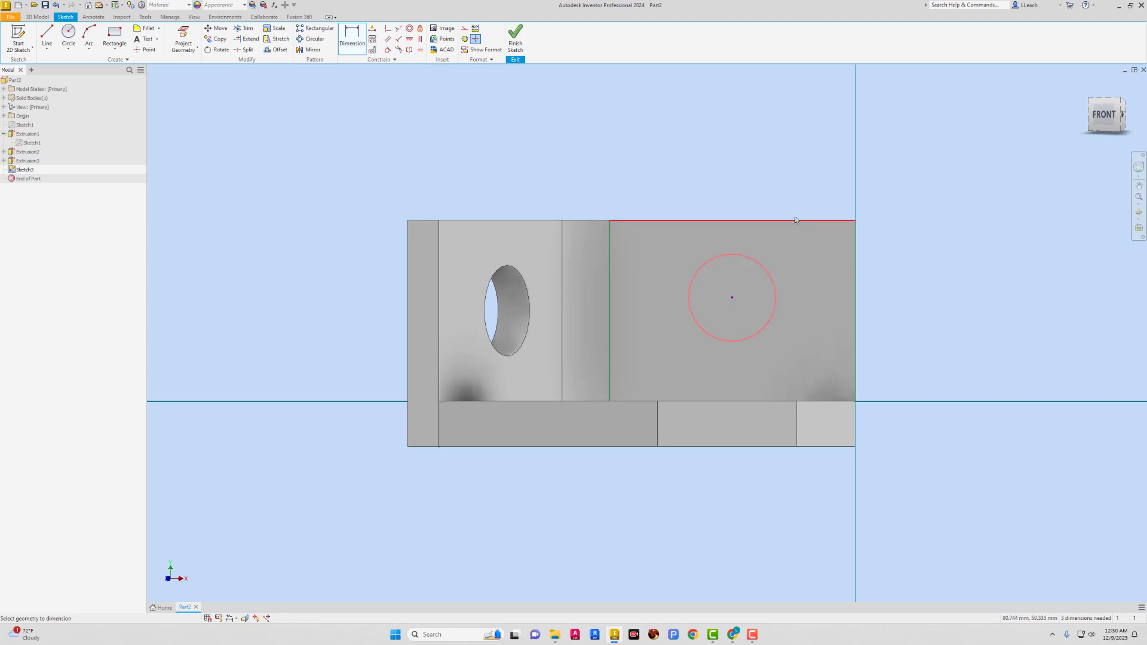
{"action": "left_click", "coordinate": [803, 204]}
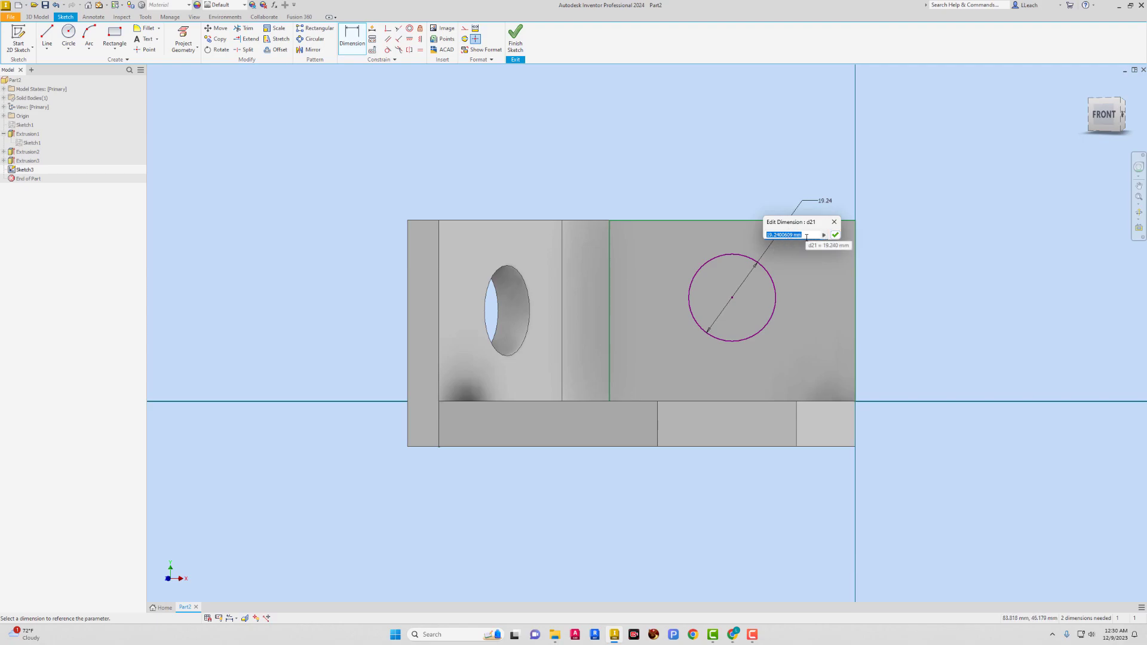
{"action": "type", "text": "20"}
{"action": "left_click", "coordinate": [835, 235]}
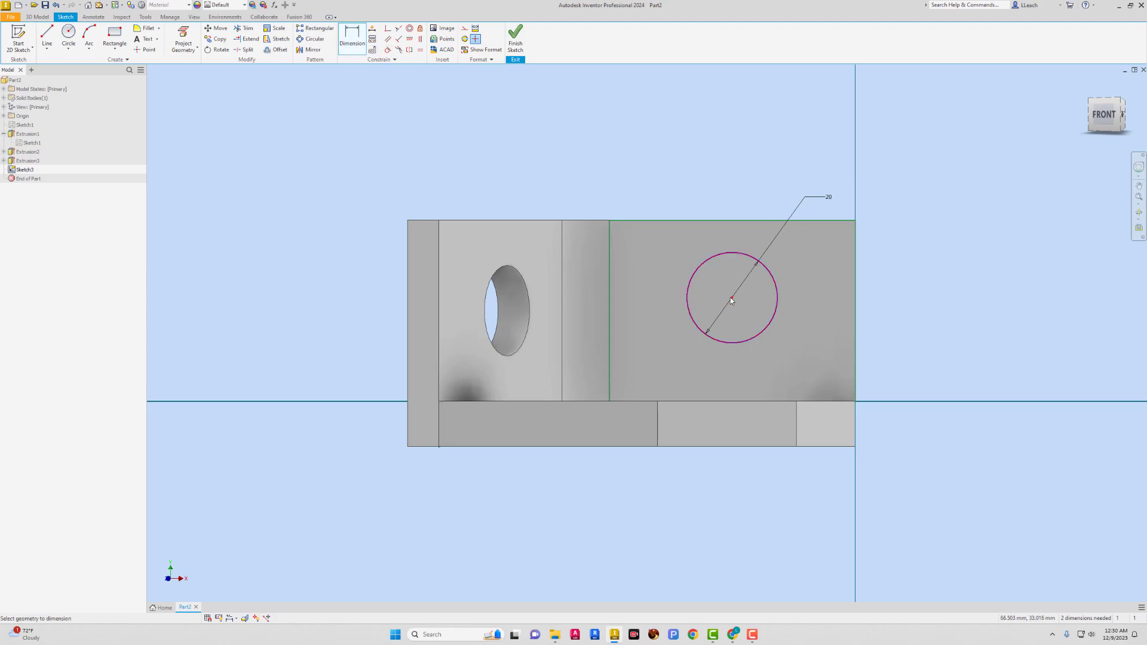
Step: Locate the circle 30 mm from the right edge and 20 mm above the bottom, then finish
{"action": "left_click", "coordinate": [856, 309]}
{"action": "left_click", "coordinate": [731, 297]}
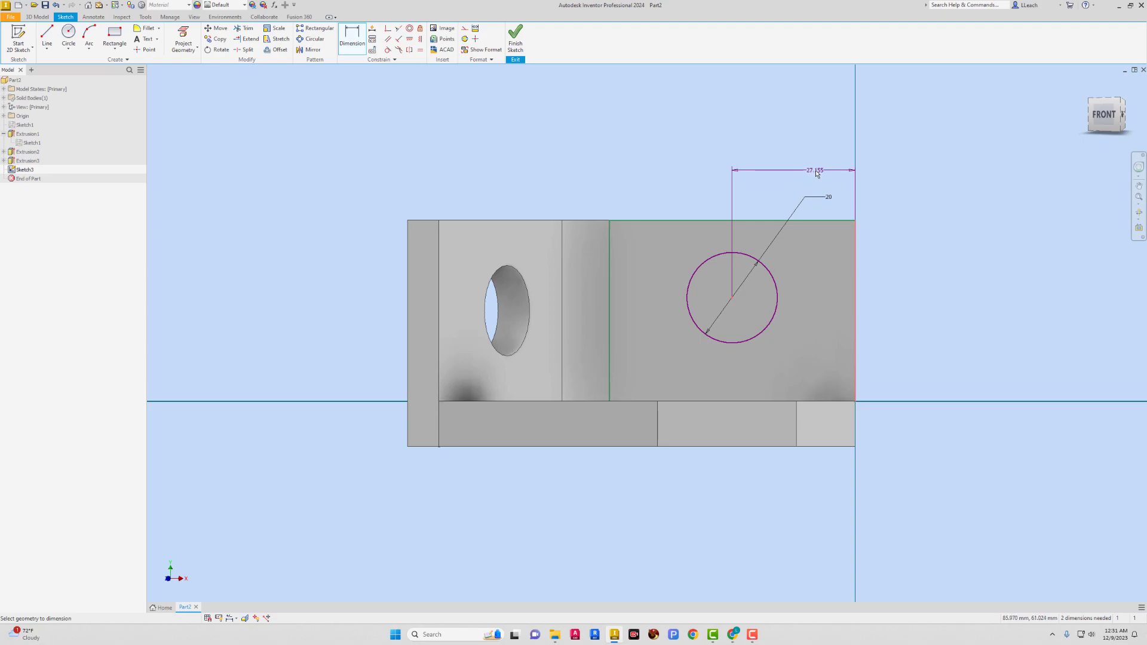
{"action": "left_click", "coordinate": [816, 174]}
{"action": "type", "text": "30"}
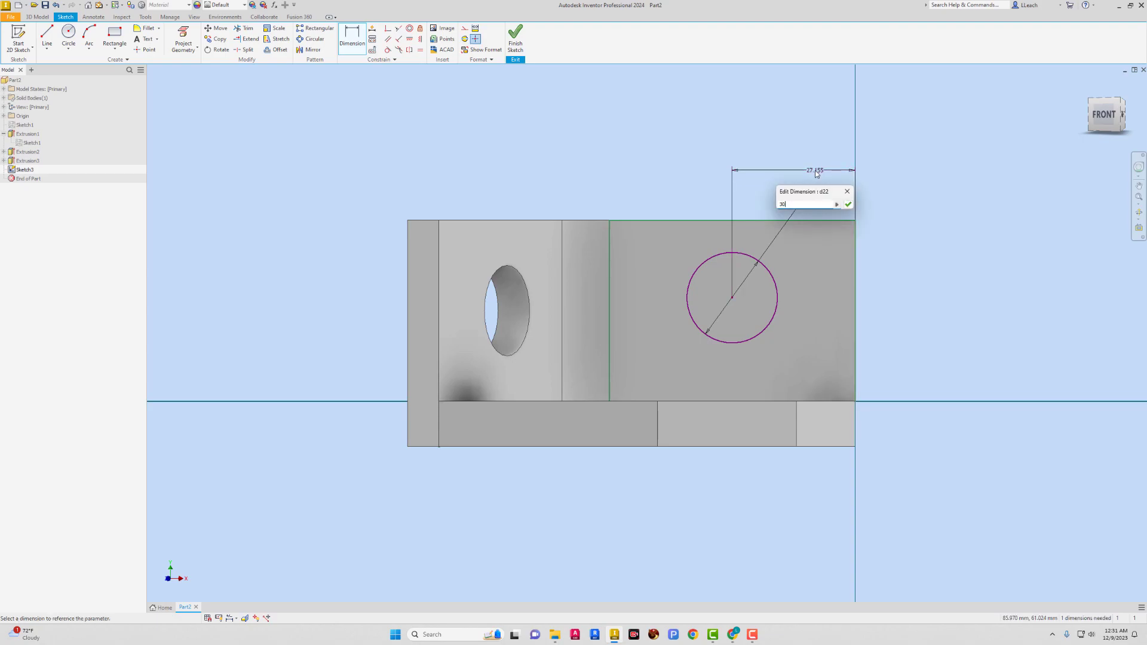
{"action": "key", "text": "Return"}
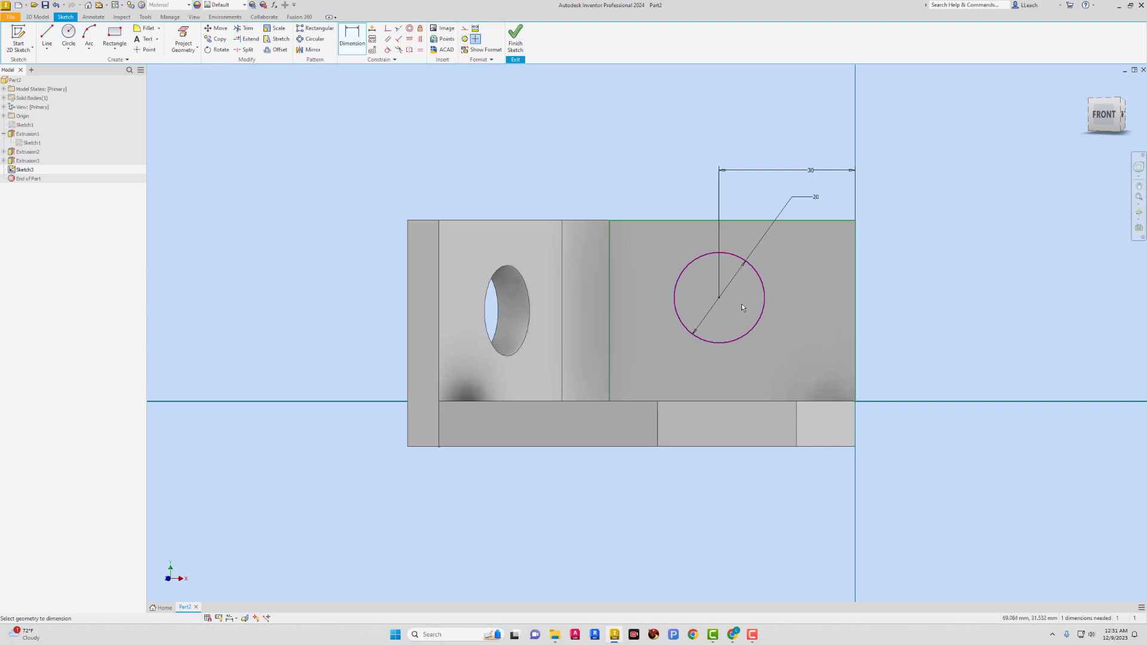
{"action": "left_click", "coordinate": [719, 298]}
{"action": "left_click", "coordinate": [791, 401]}
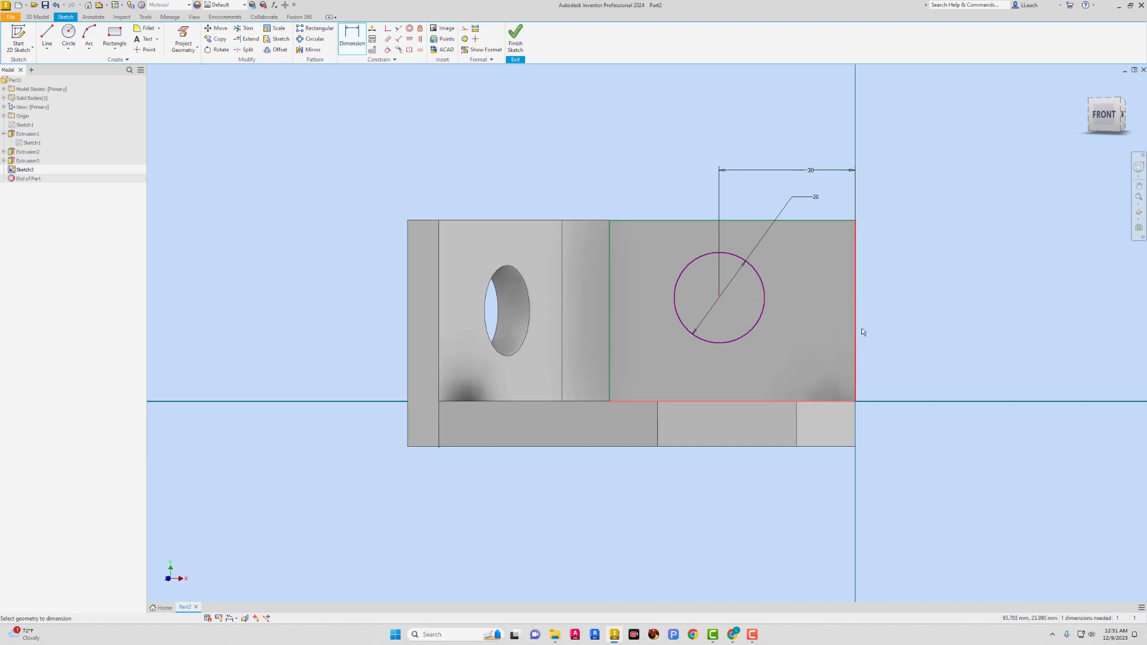
{"action": "left_click", "coordinate": [881, 344]}
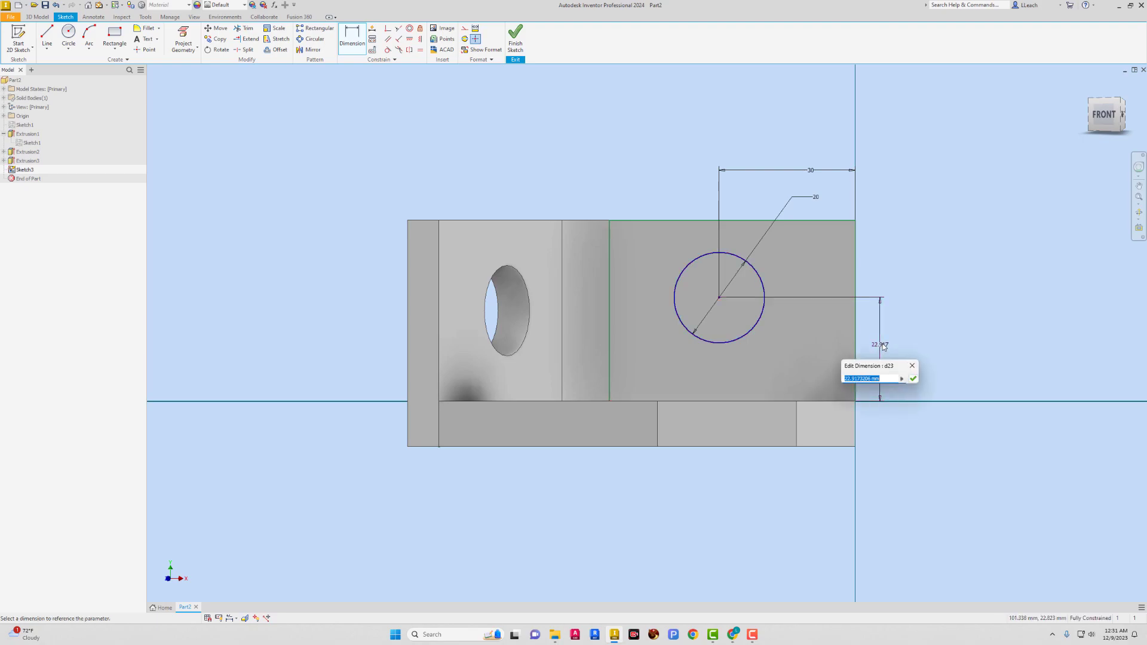
{"action": "type", "text": "20"}
{"action": "key", "text": "Return"}
{"action": "left_click", "coordinate": [526, 38]}
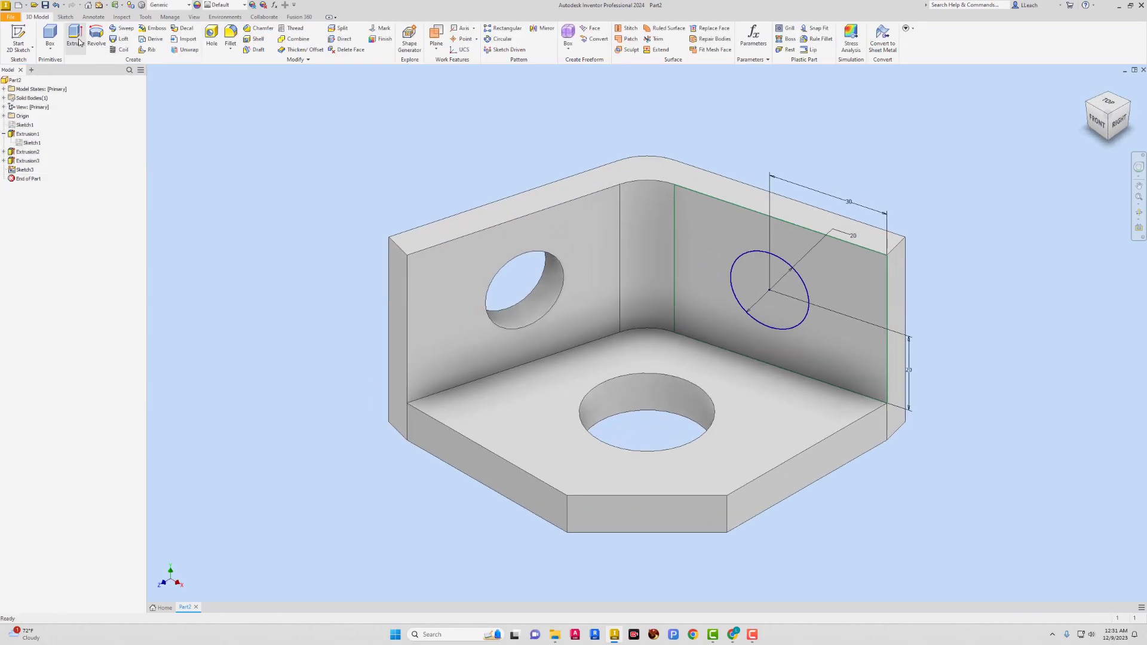
Step: Cut Sketch3's 20 mm circle Through All as the hole in the right wall
{"action": "left_click", "coordinate": [76, 37]}
{"action": "left_click", "coordinate": [756, 281]}
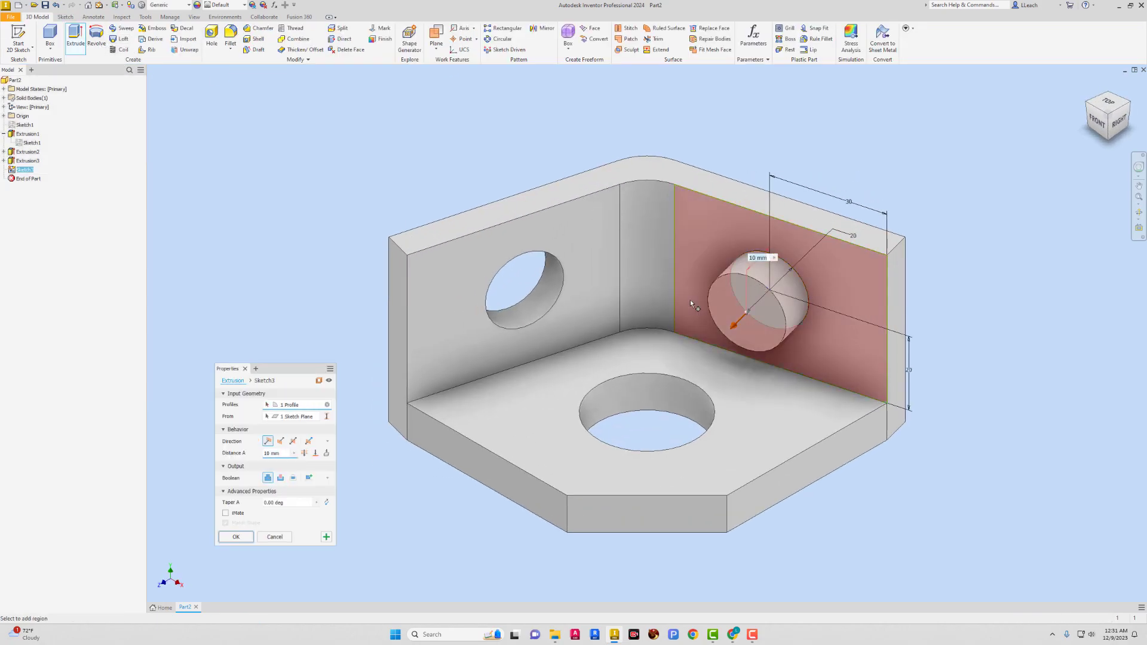
{"action": "left_click", "coordinate": [281, 482]}
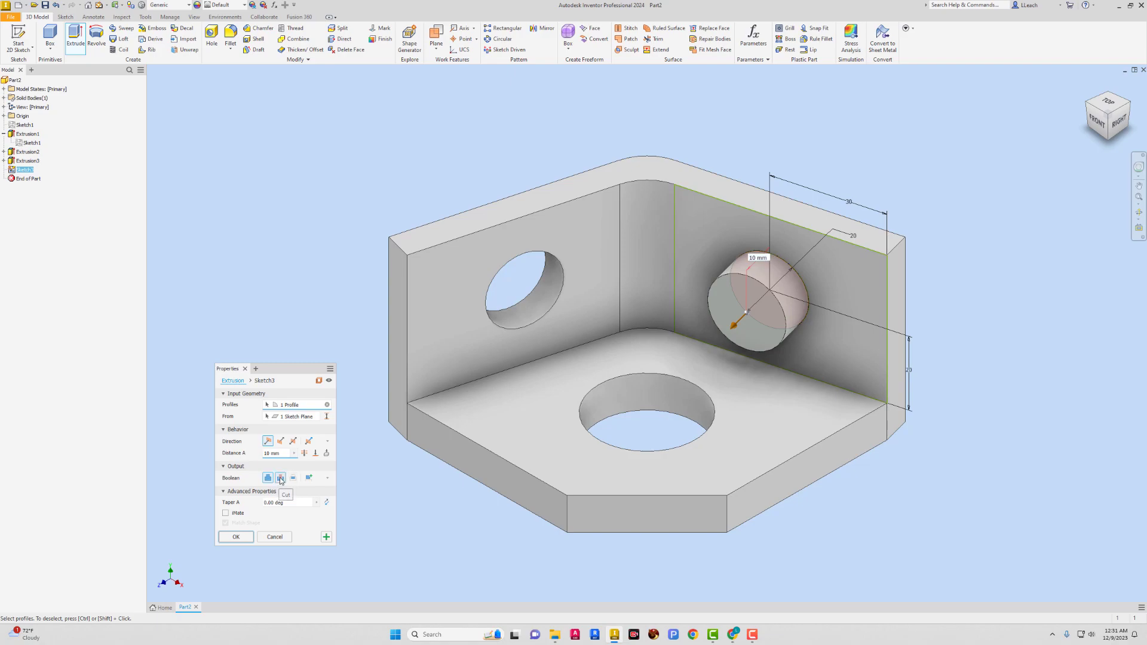
{"action": "left_click", "coordinate": [304, 453]}
{"action": "left_click", "coordinate": [242, 539]}
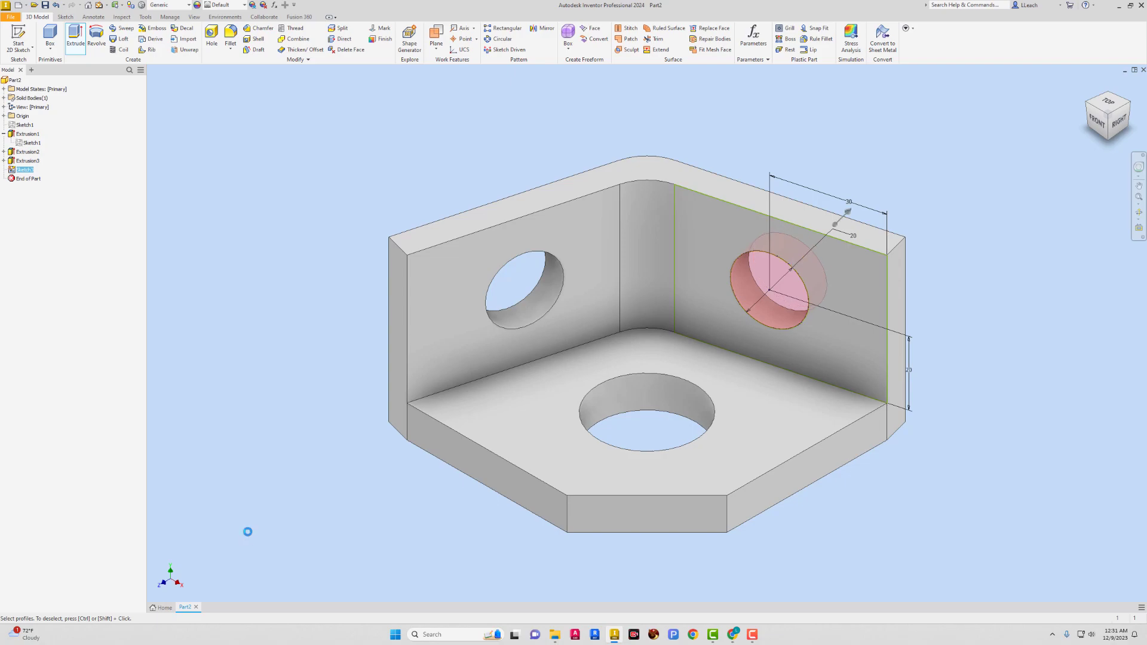
{"action": "middle_click_drag", "start_coordinate": [919, 267], "coordinate": [958, 251]}
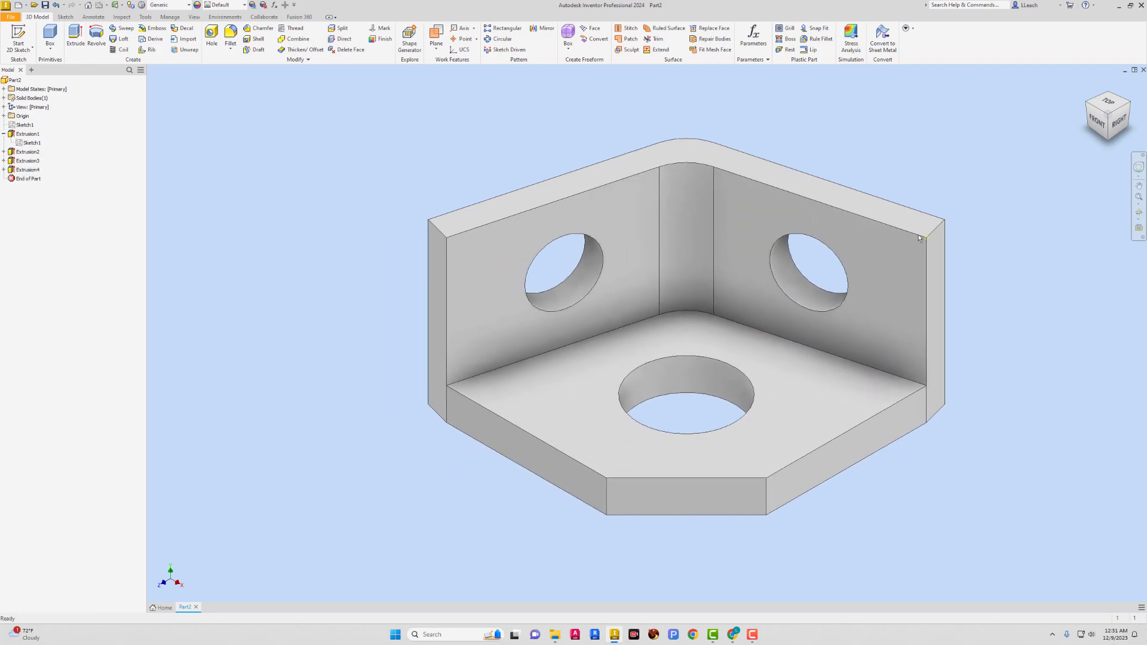
{"action": "middle_click_drag", "start_coordinate": [818, 205], "coordinate": [812, 211]}
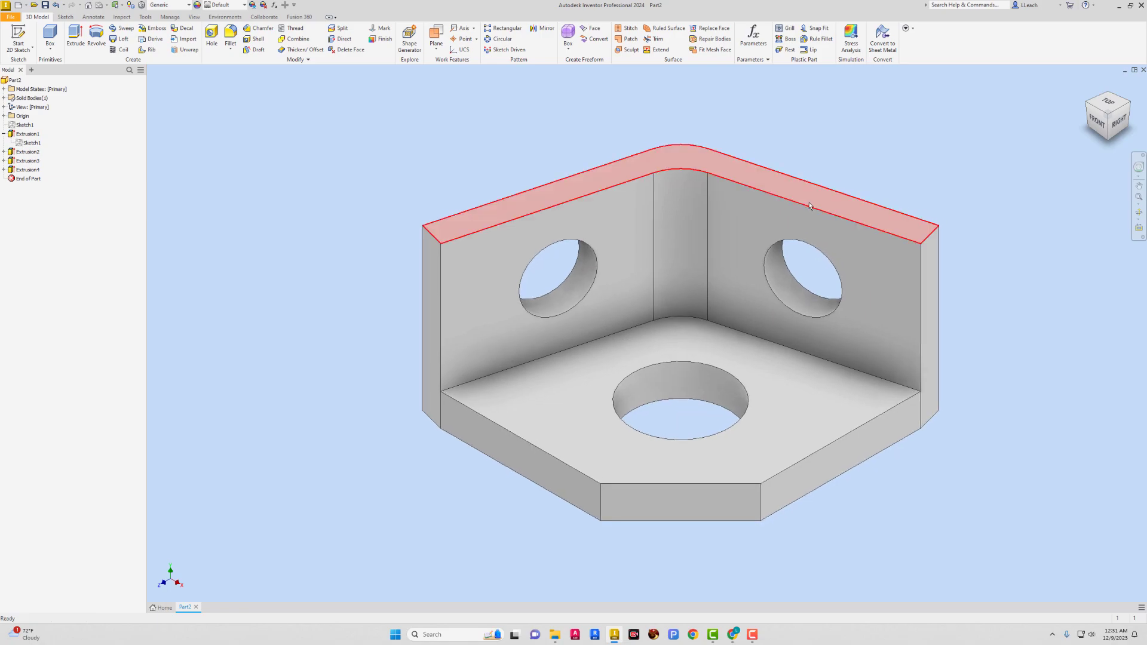
{"action": "middle_click_drag", "start_coordinate": [908, 165], "coordinate": [878, 172]}
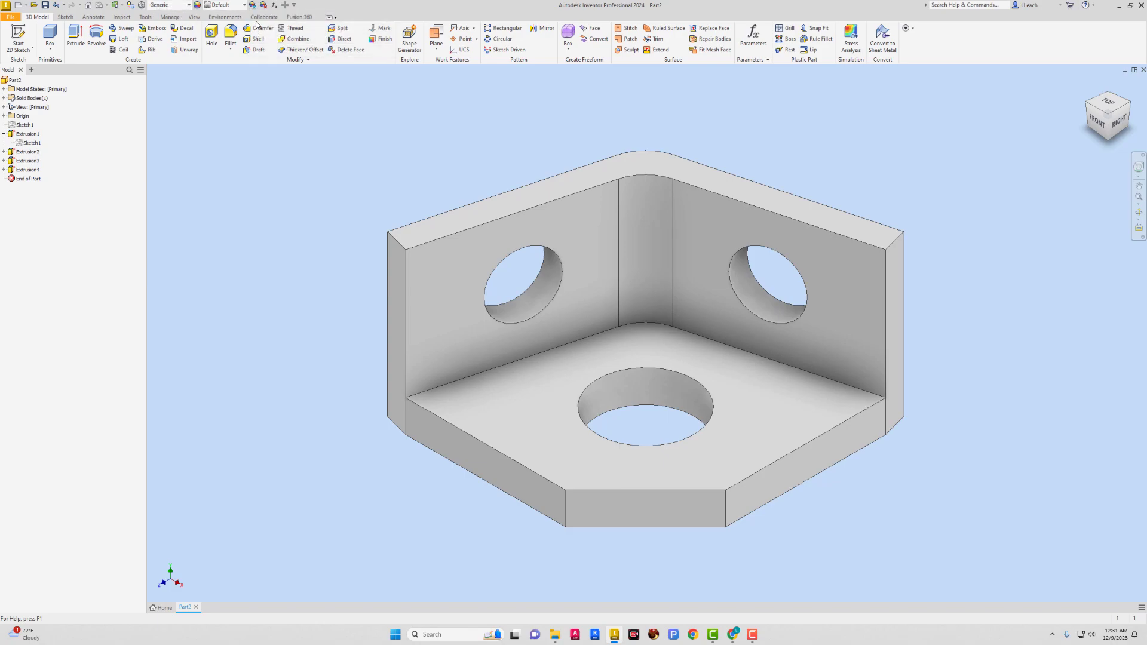
Step: Give the bracket the Smooth - Off-White appearance from the appearance list
{"action": "left_click", "coordinate": [244, 5]}
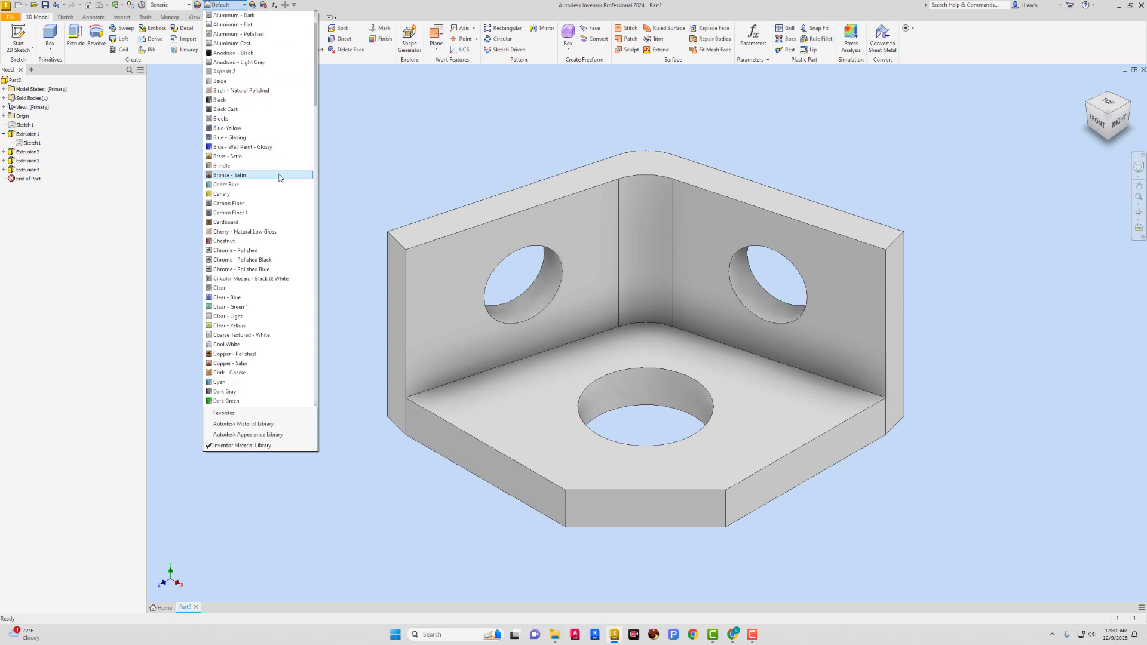
{"action": "scroll", "coordinate": [280, 174], "scroll_direction": "down", "scroll_amount": 2}
{"action": "scroll", "coordinate": [280, 172], "scroll_direction": "down", "scroll_amount": 2}
{"action": "scroll", "coordinate": [281, 167], "scroll_direction": "down", "scroll_amount": 2}
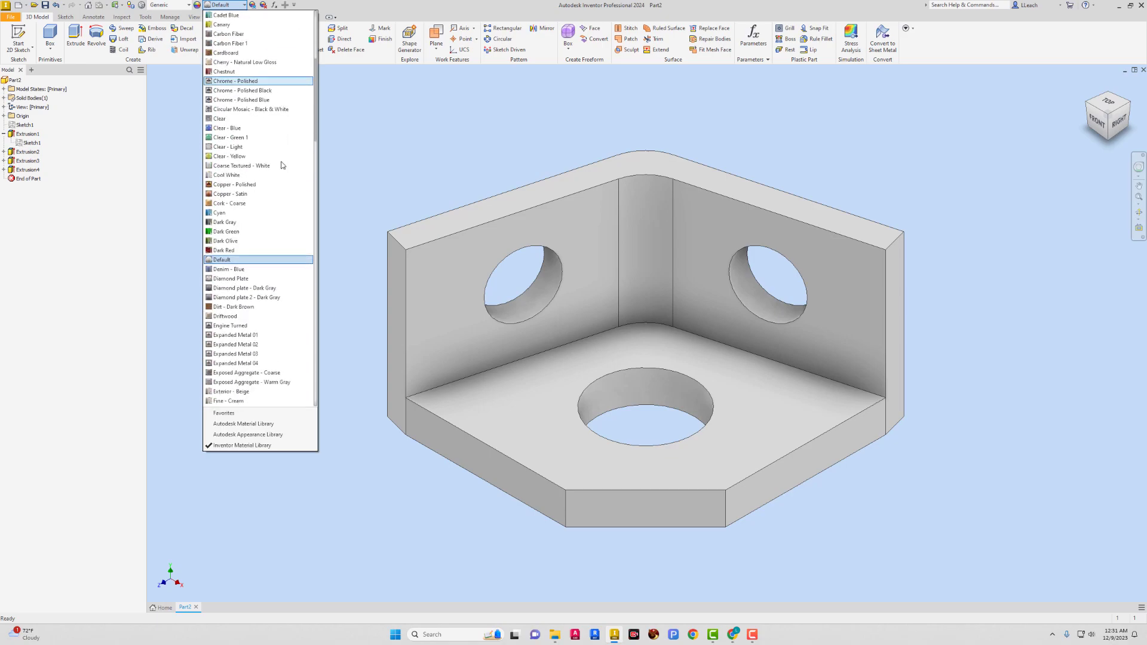
{"action": "scroll", "coordinate": [282, 164], "scroll_direction": "down", "scroll_amount": 4}
{"action": "scroll", "coordinate": [282, 165], "scroll_direction": "down", "scroll_amount": 4}
{"action": "scroll", "coordinate": [282, 164], "scroll_direction": "down", "scroll_amount": 4}
{"action": "scroll", "coordinate": [282, 165], "scroll_direction": "down", "scroll_amount": 4}
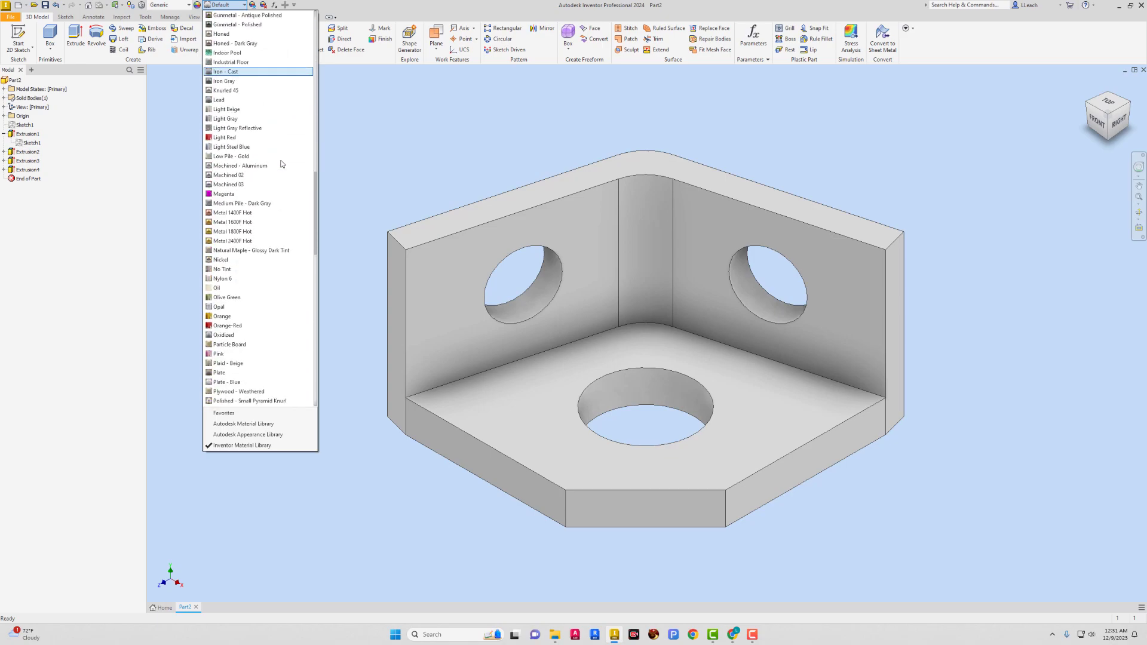
{"action": "scroll", "coordinate": [282, 165], "scroll_direction": "down", "scroll_amount": 4}
{"action": "scroll", "coordinate": [282, 165], "scroll_direction": "down", "scroll_amount": 4}
{"action": "scroll", "coordinate": [282, 165], "scroll_direction": "down", "scroll_amount": 4}
{"action": "scroll", "coordinate": [280, 173], "scroll_direction": "down", "scroll_amount": 4}
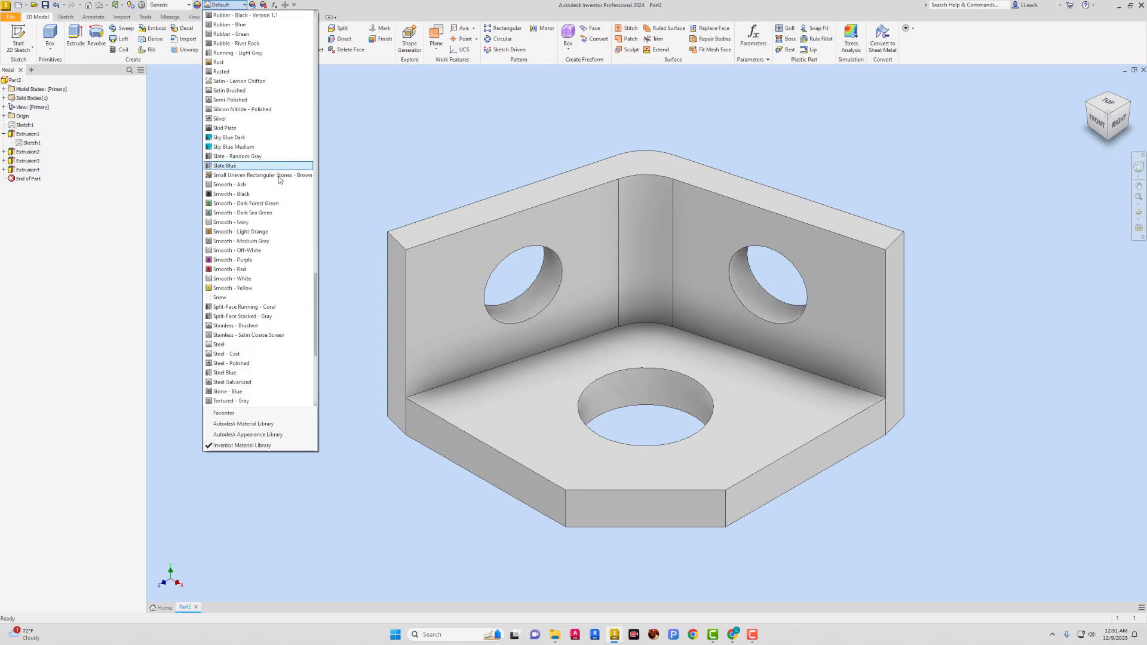
{"action": "left_click", "coordinate": [261, 249]}
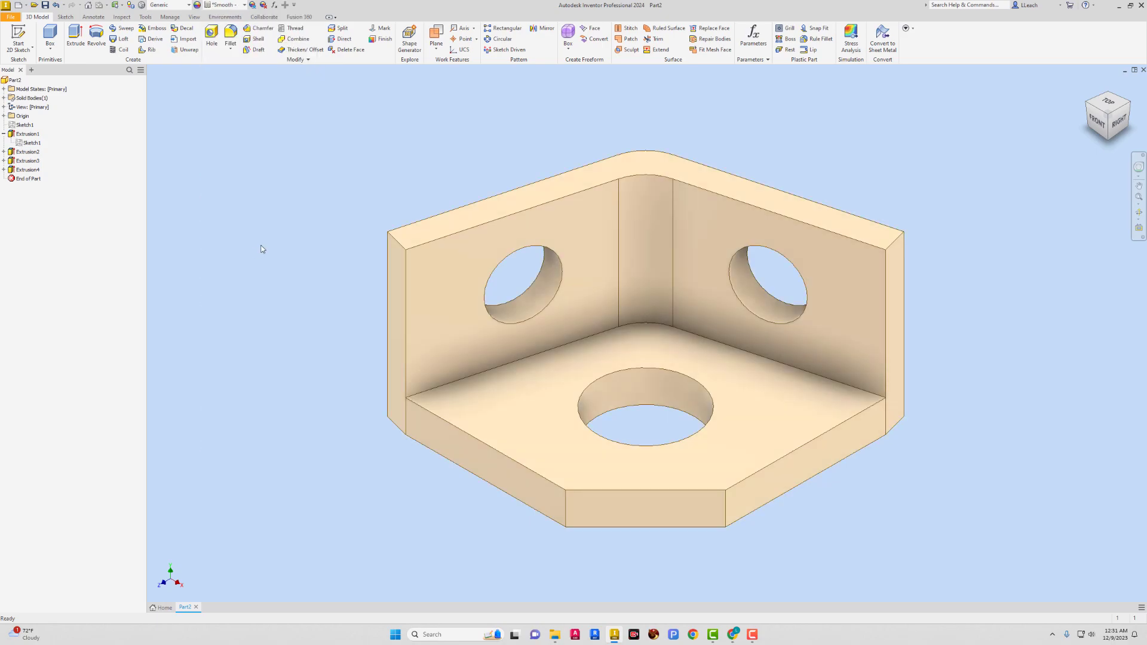
Step: Display the model shaded with edges, with ground shadow and ground reflection turned on
{"action": "left_click", "coordinate": [194, 17]}
{"action": "left_click", "coordinate": [163, 43]}
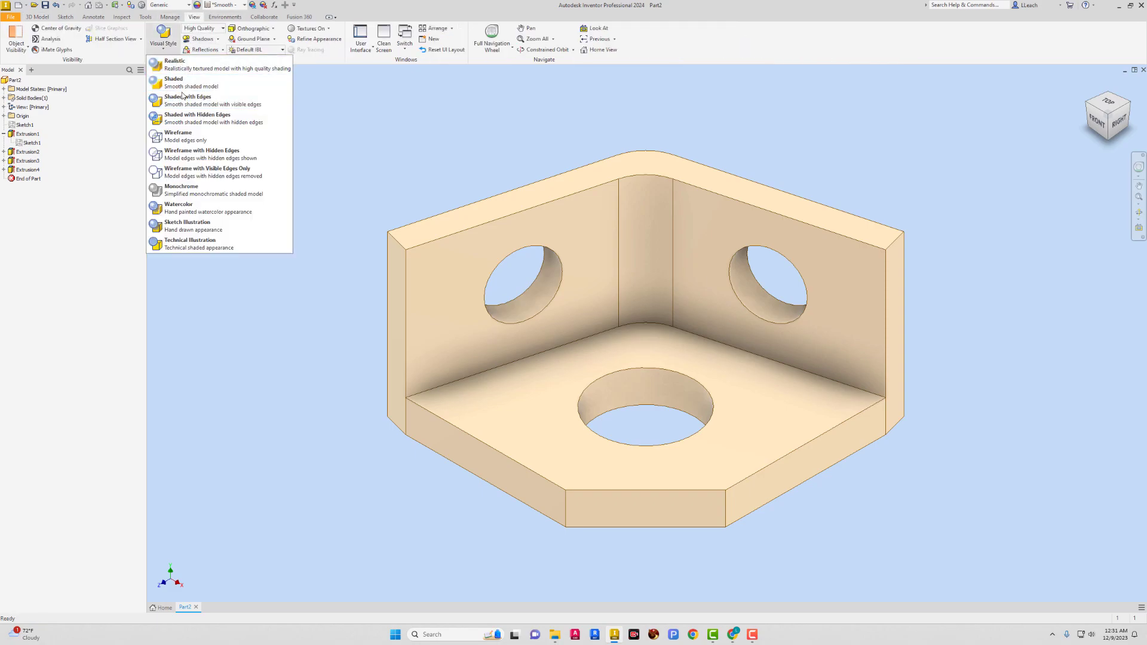
{"action": "left_click", "coordinate": [181, 102]}
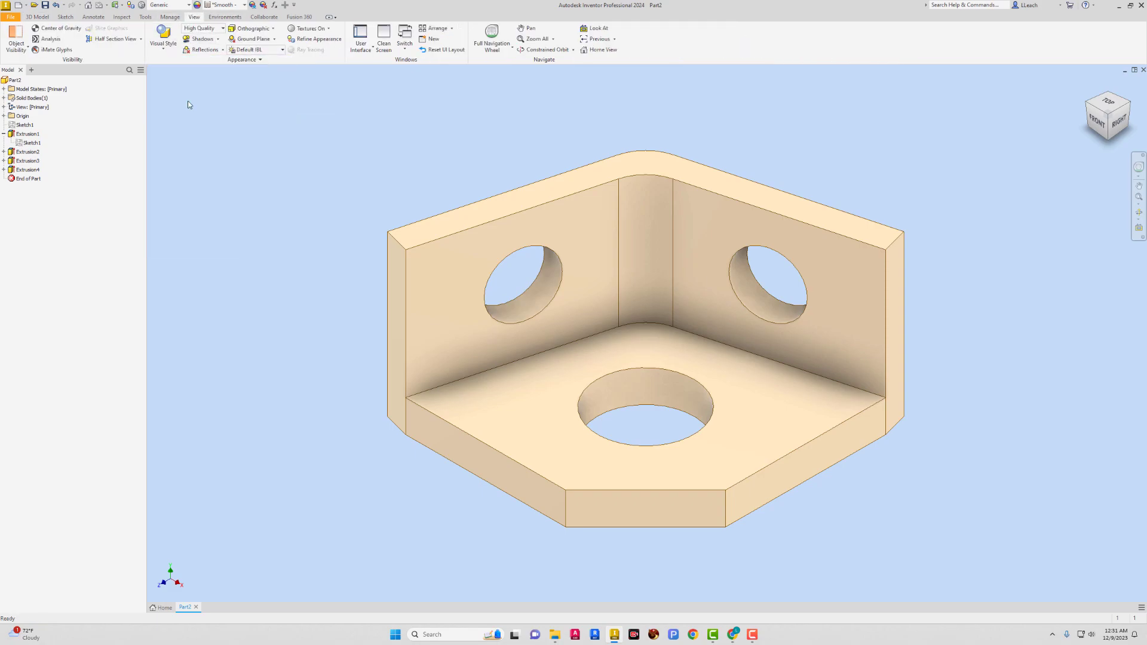
{"action": "left_click", "coordinate": [203, 39]}
{"action": "left_click", "coordinate": [205, 50]}
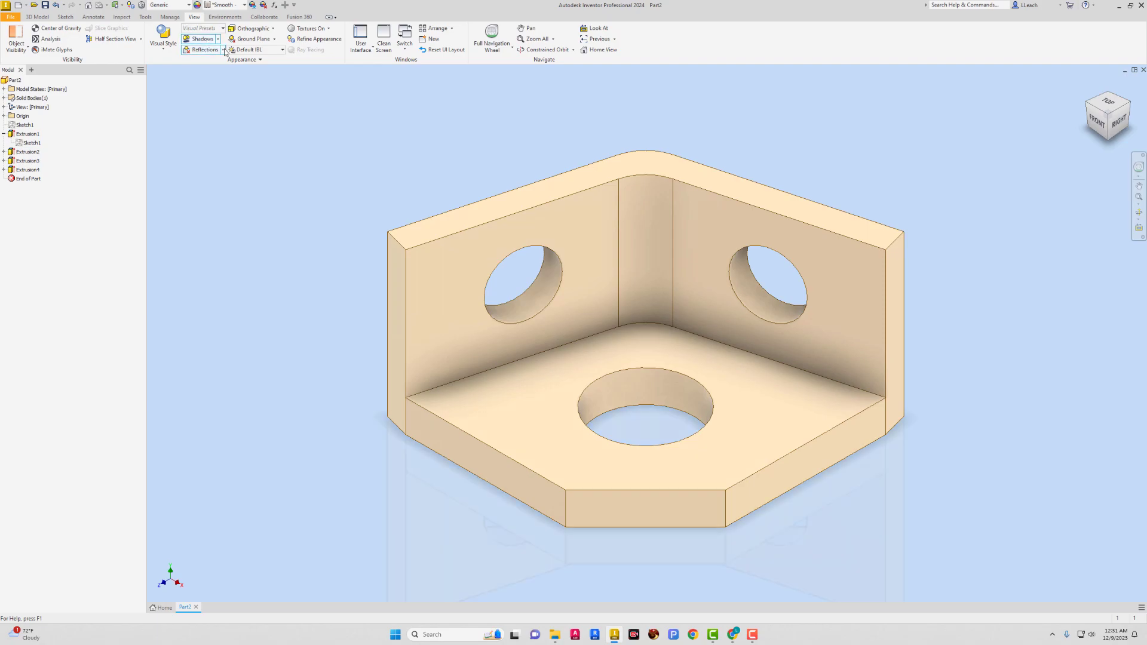
Step: Switch to perspective projection and light the scene with the Photo Booth environment
{"action": "left_click", "coordinate": [262, 30]}
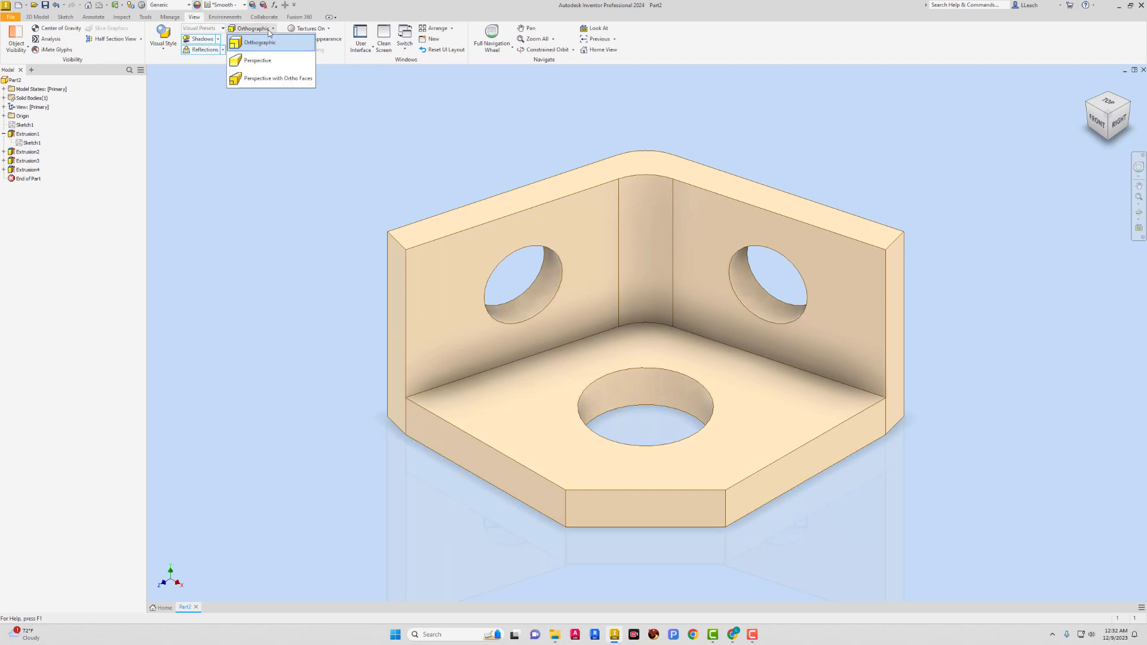
{"action": "left_click", "coordinate": [261, 63]}
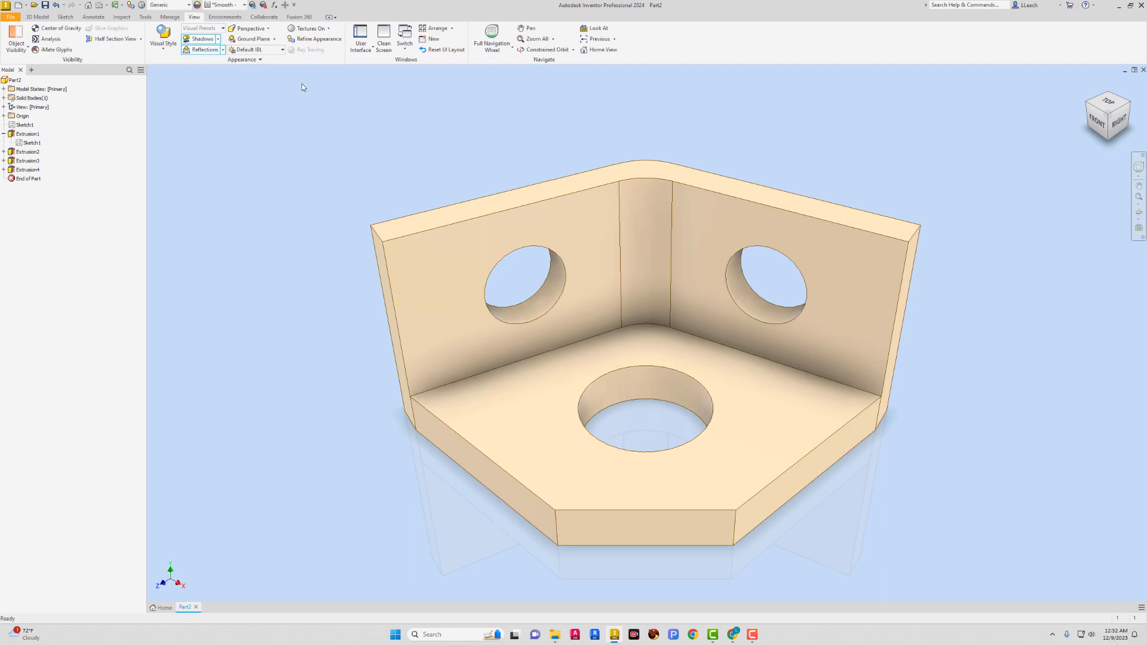
{"action": "left_click", "coordinate": [282, 50]}
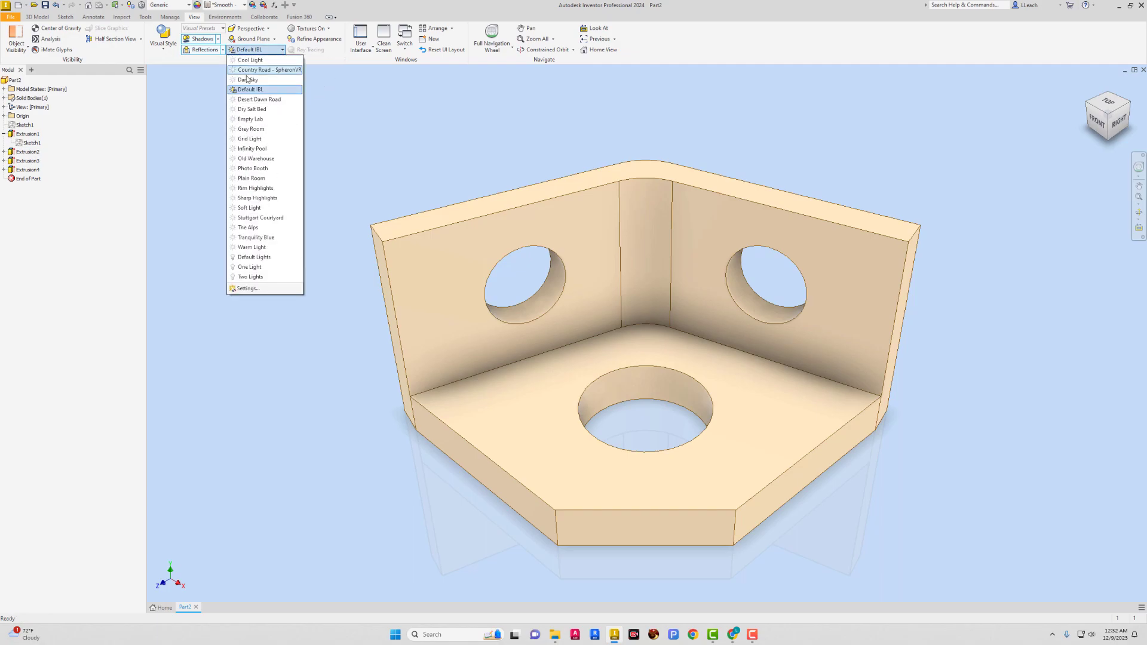
{"action": "left_click", "coordinate": [252, 169]}
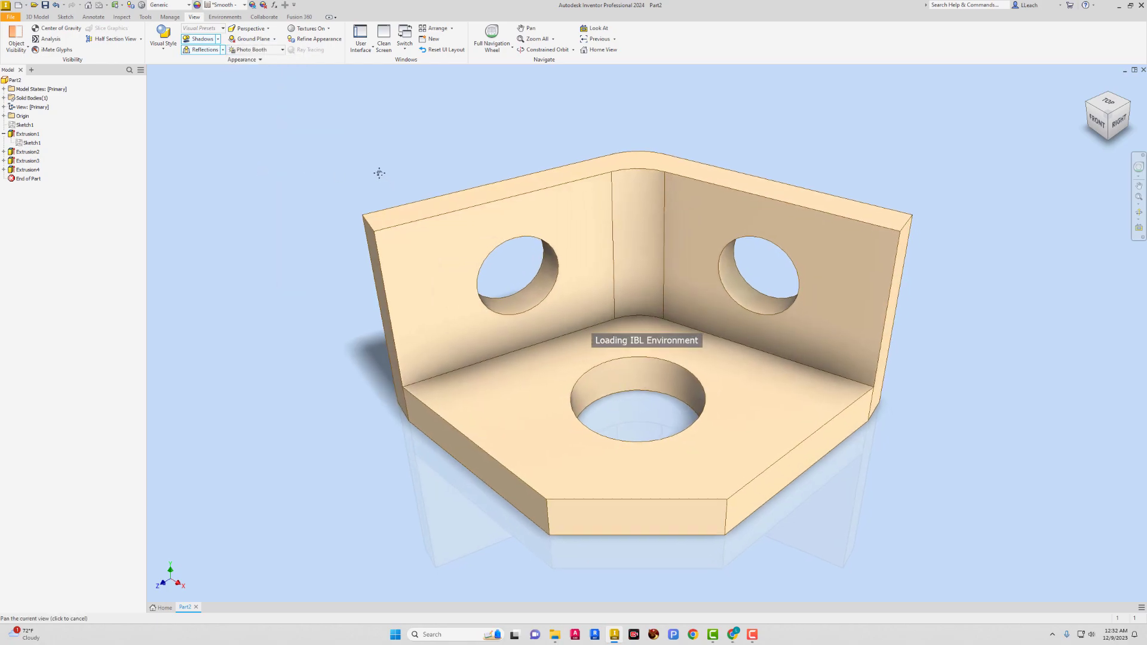
Step: Enter Inventor Studio and set the Render Image size to 1920 x 1080
{"action": "left_click", "coordinate": [223, 17]}
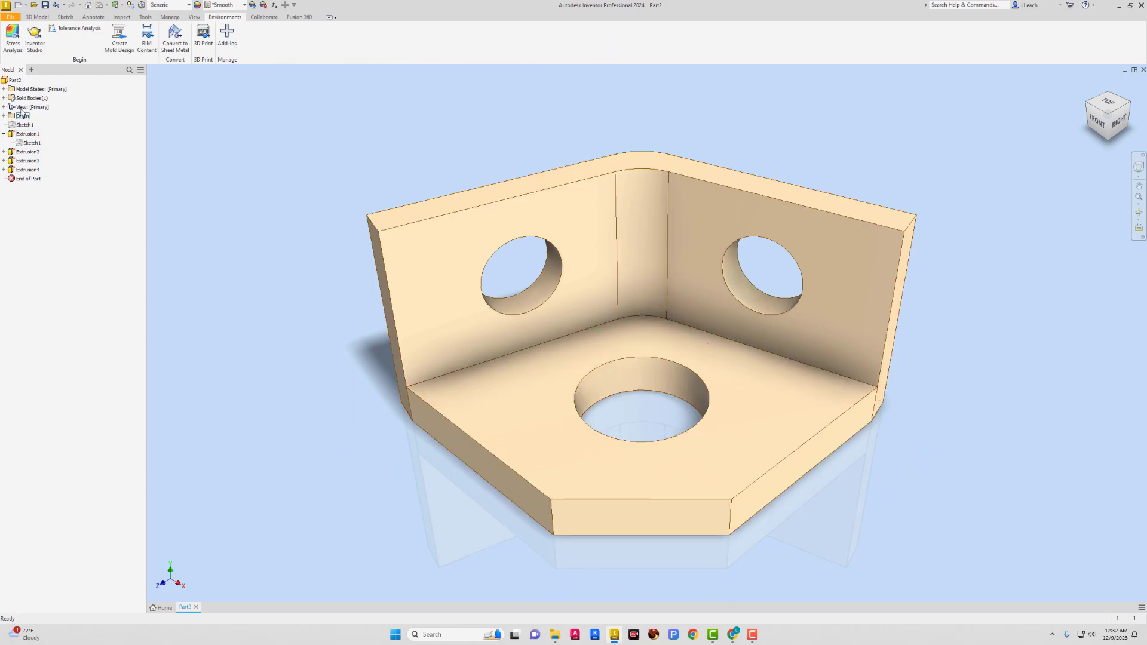
{"action": "left_click", "coordinate": [38, 43]}
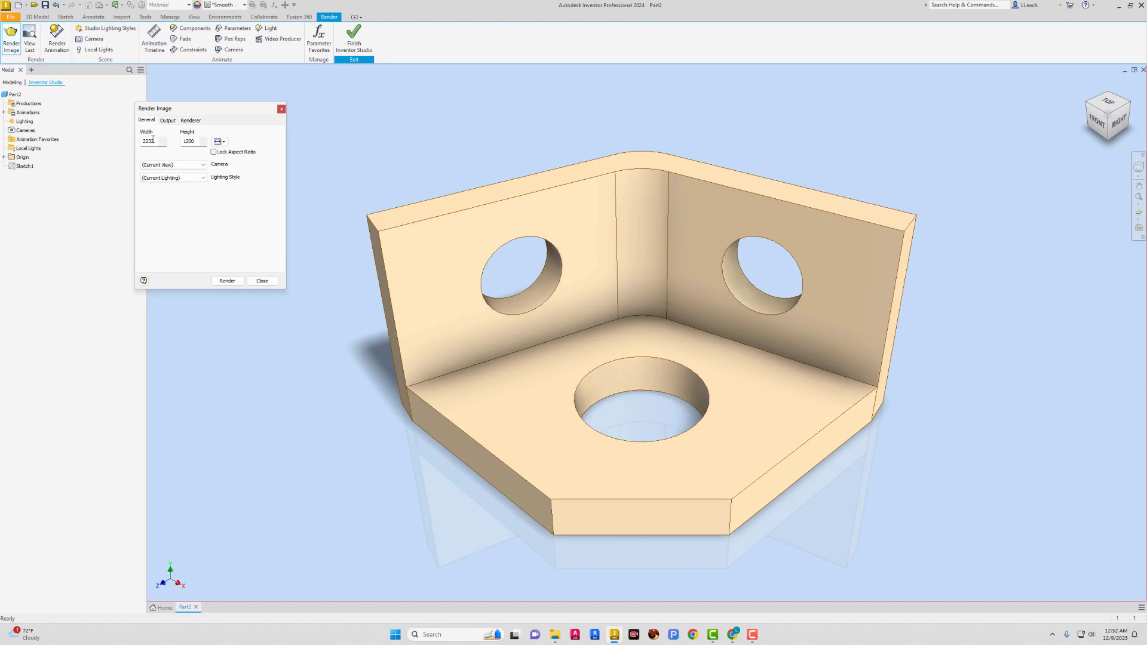
{"action": "left_click", "coordinate": [226, 144]}
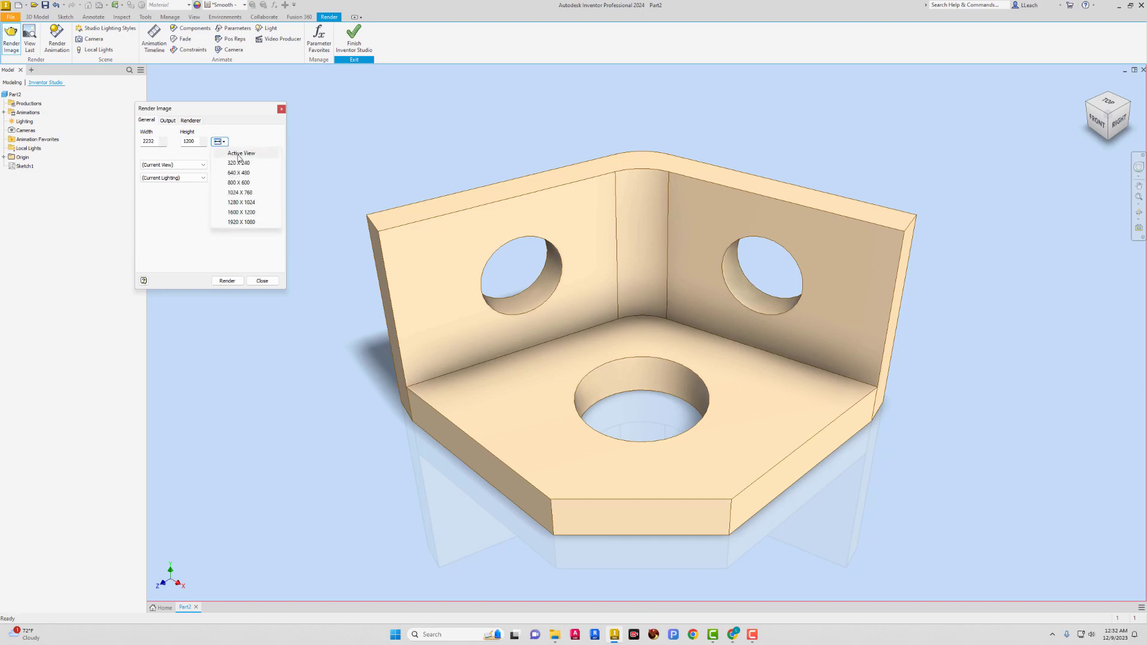
{"action": "left_click", "coordinate": [237, 222]}
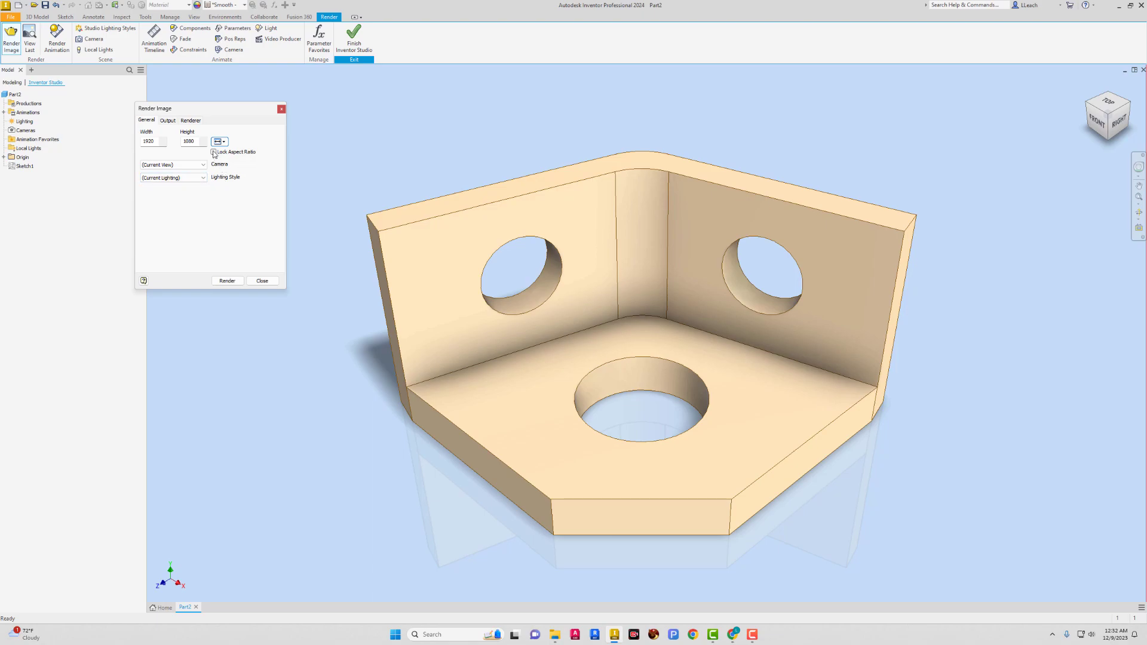
Step: Save the rendered image as PNG '1143' at 300 dpi in the PARAMETRIC MODELING folder
{"action": "left_click", "coordinate": [176, 122]}
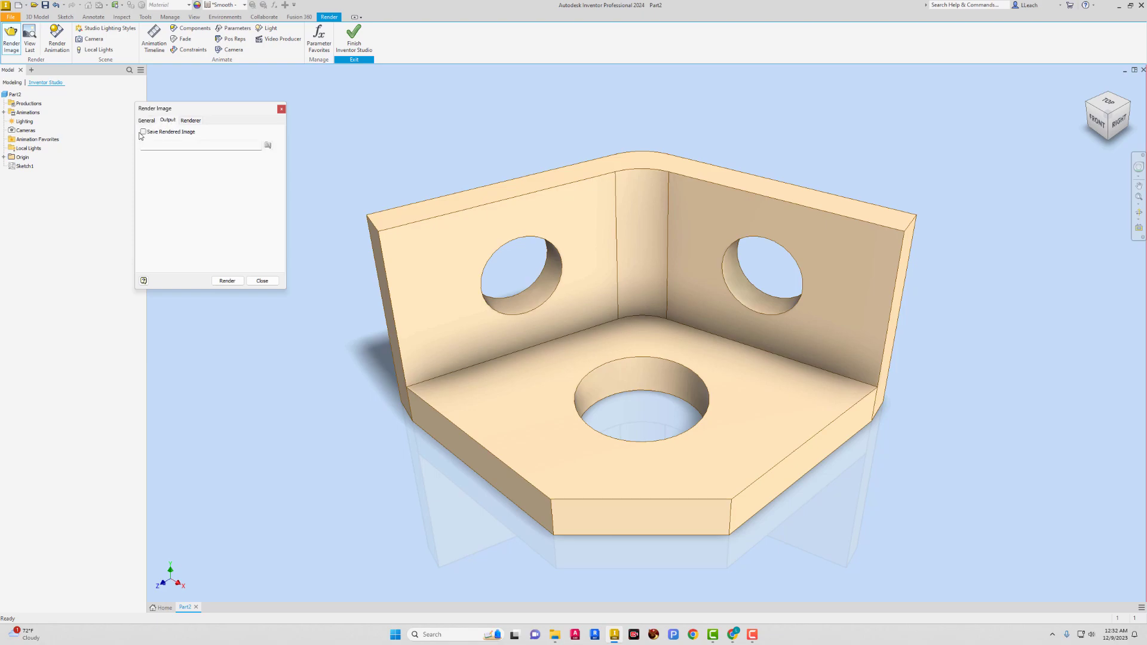
{"action": "left_click", "coordinate": [144, 132]}
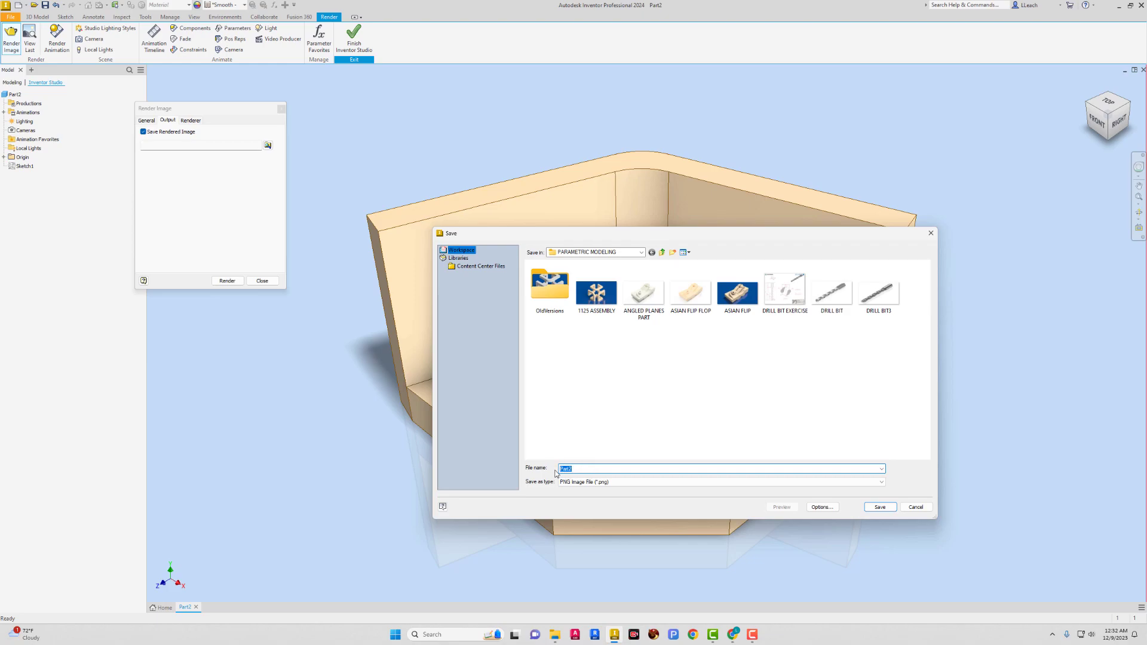
{"action": "type", "text": "1143"}
{"action": "left_click", "coordinate": [822, 507]}
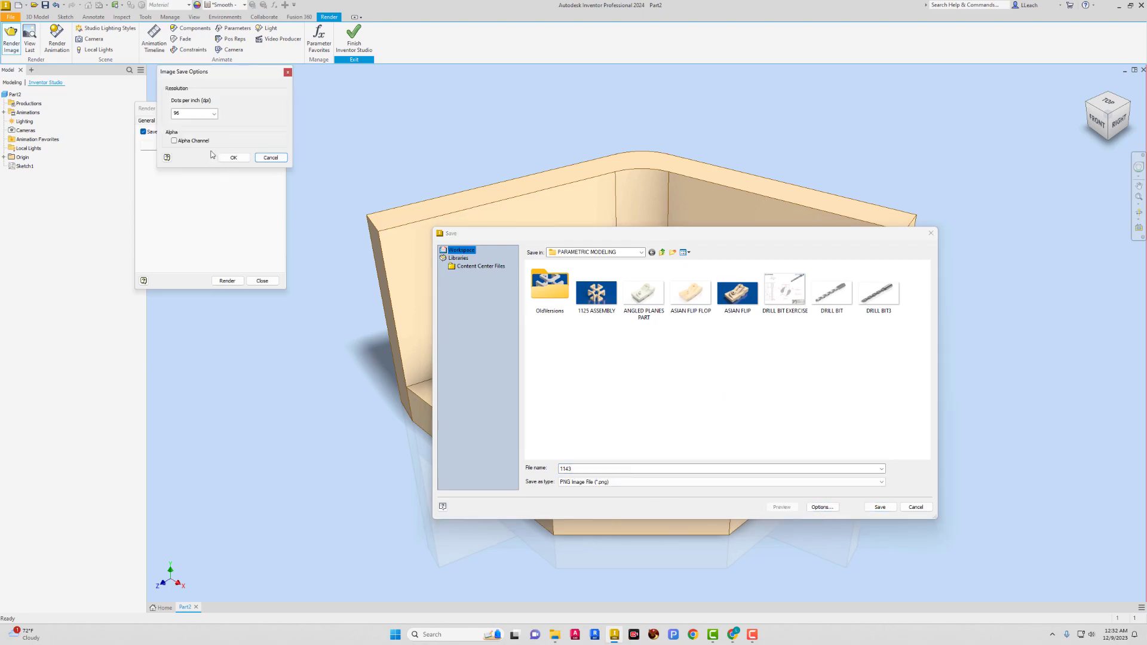
{"action": "left_click", "coordinate": [213, 114]}
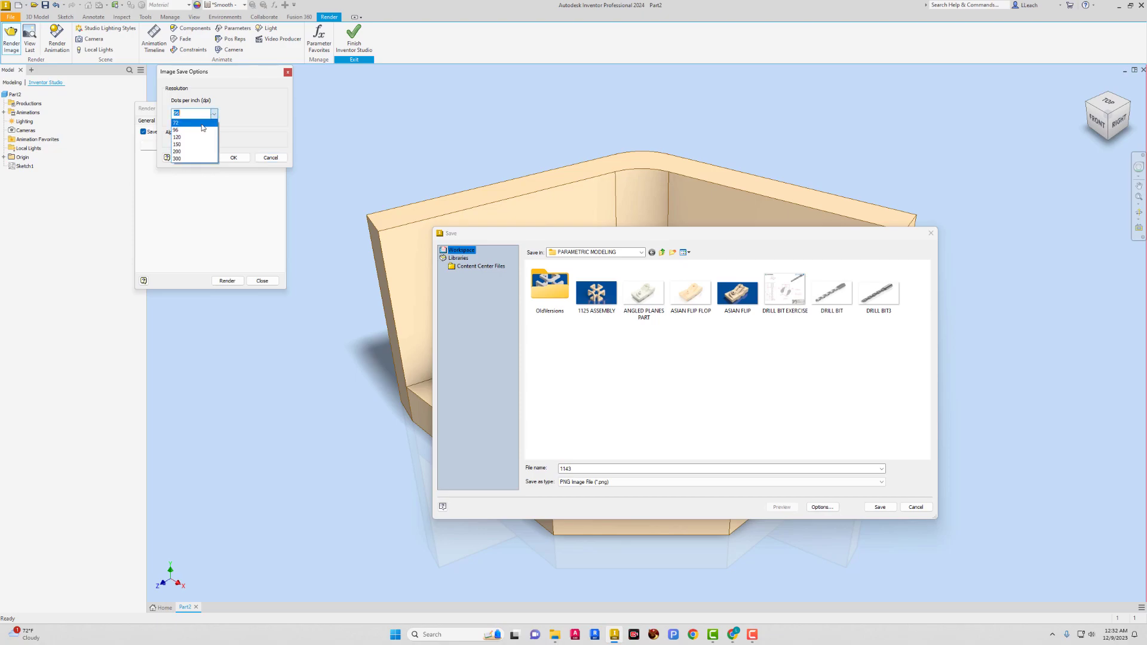
{"action": "left_click", "coordinate": [183, 159]}
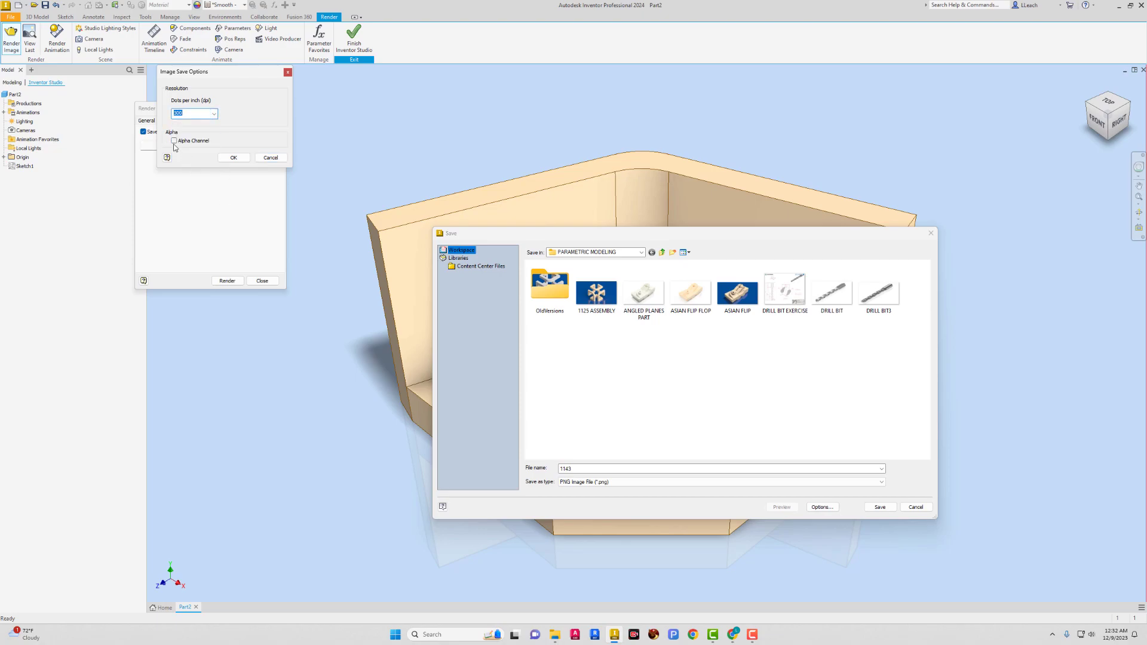
{"action": "left_click", "coordinate": [236, 159]}
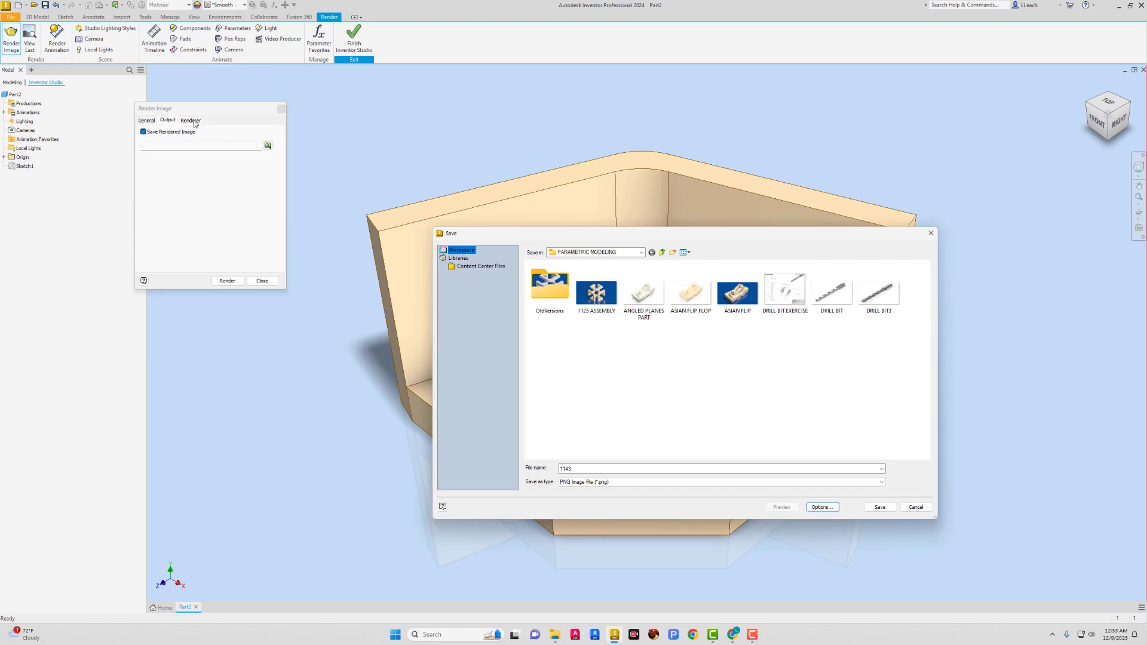
{"action": "left_click", "coordinate": [880, 507]}
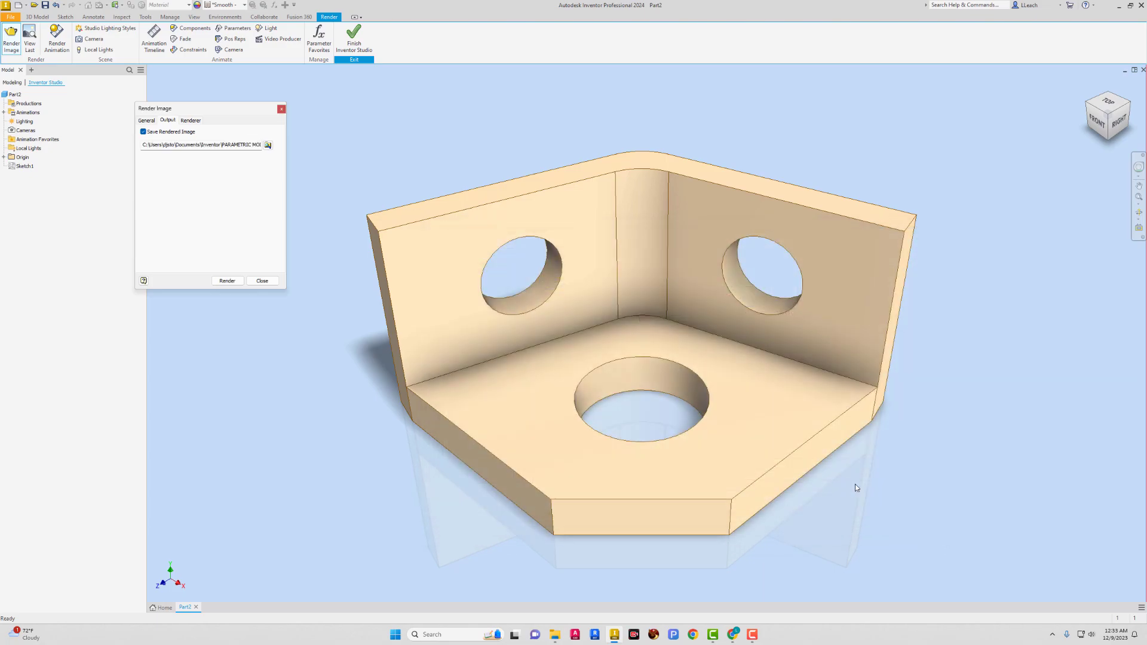
Step: Start rendering the bracket with the Until Satisfactory render duration
{"action": "left_click", "coordinate": [191, 120]}
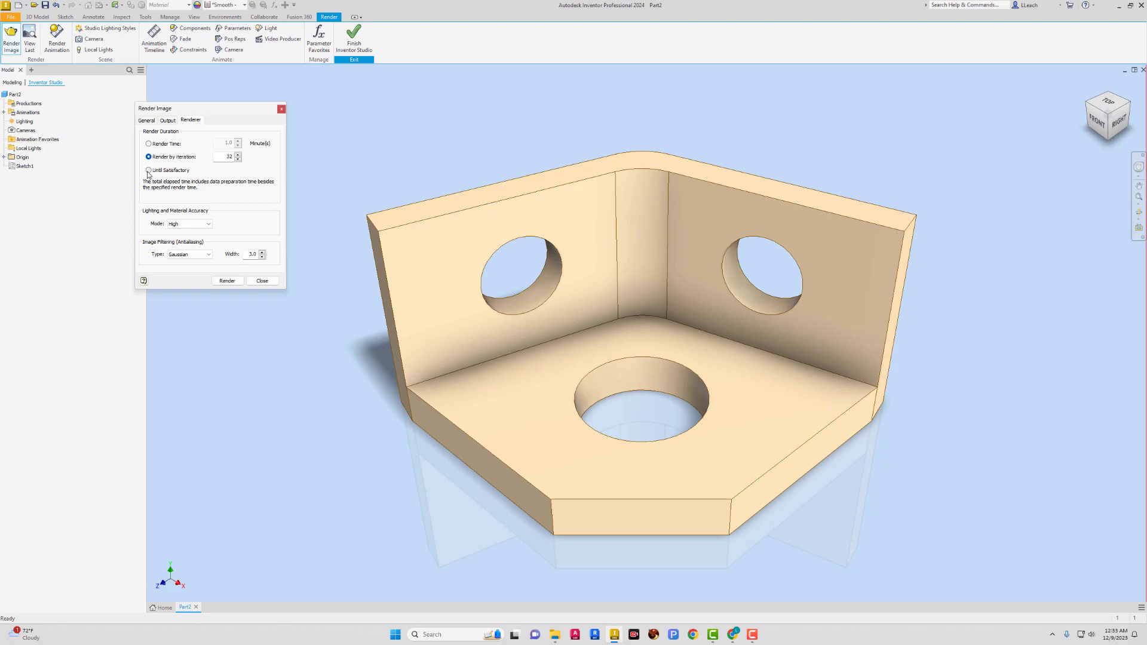
{"action": "left_click", "coordinate": [148, 170]}
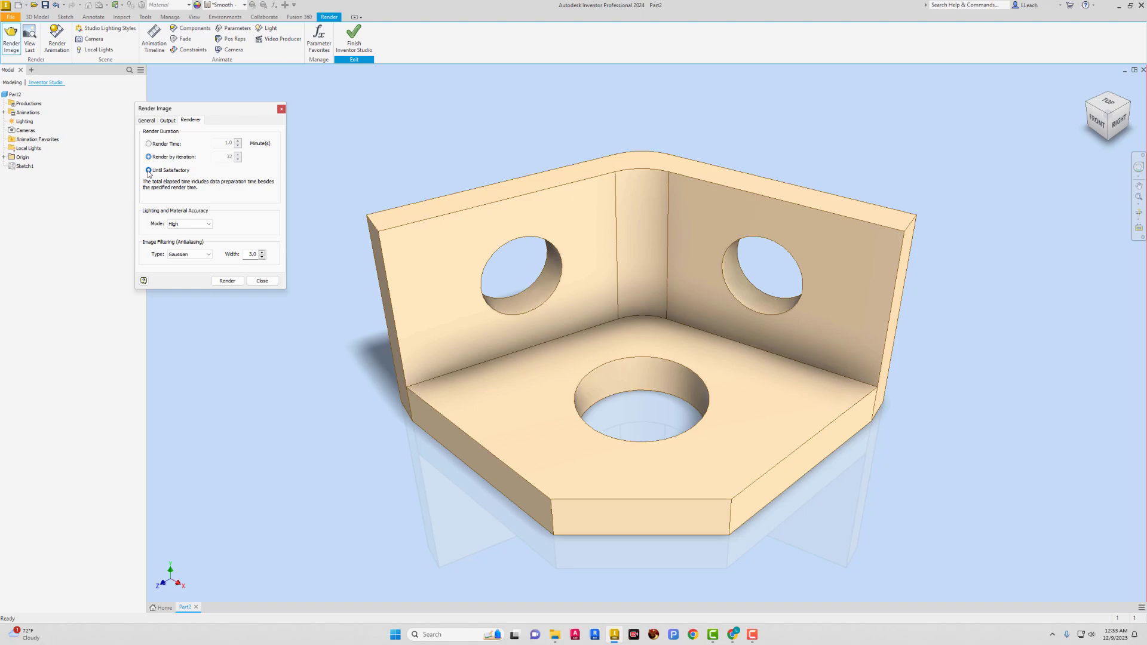
{"action": "left_click", "coordinate": [227, 281]}
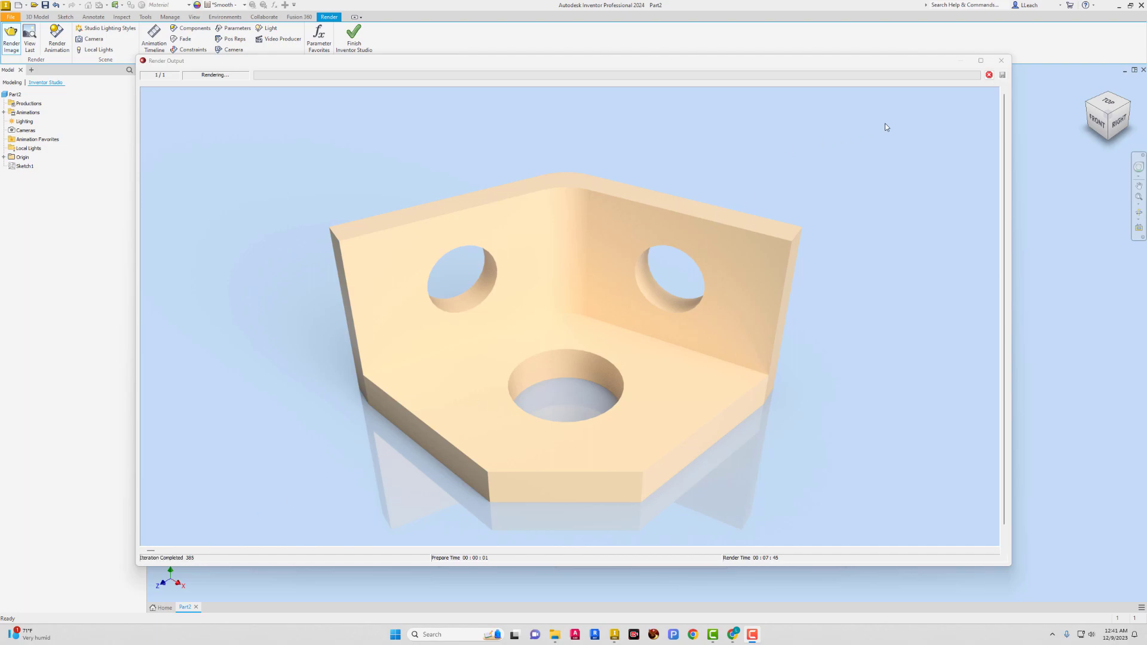
Step: Pause the render, save it as PNG '1143', and close the render output
{"action": "left_click", "coordinate": [989, 75]}
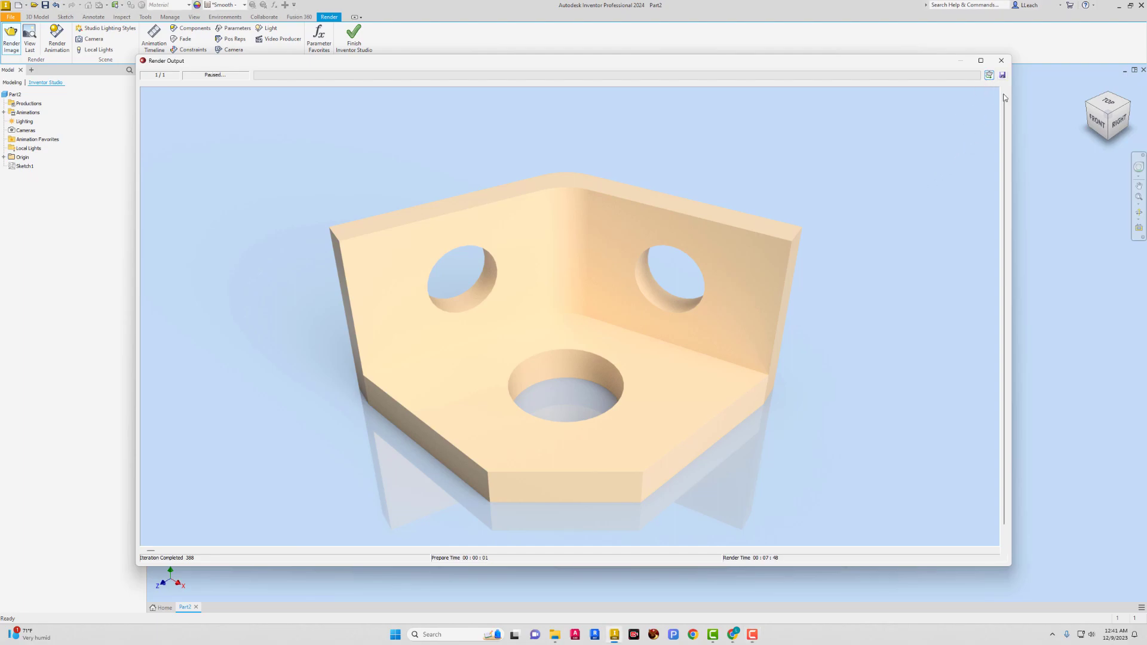
{"action": "left_click", "coordinate": [1003, 75]}
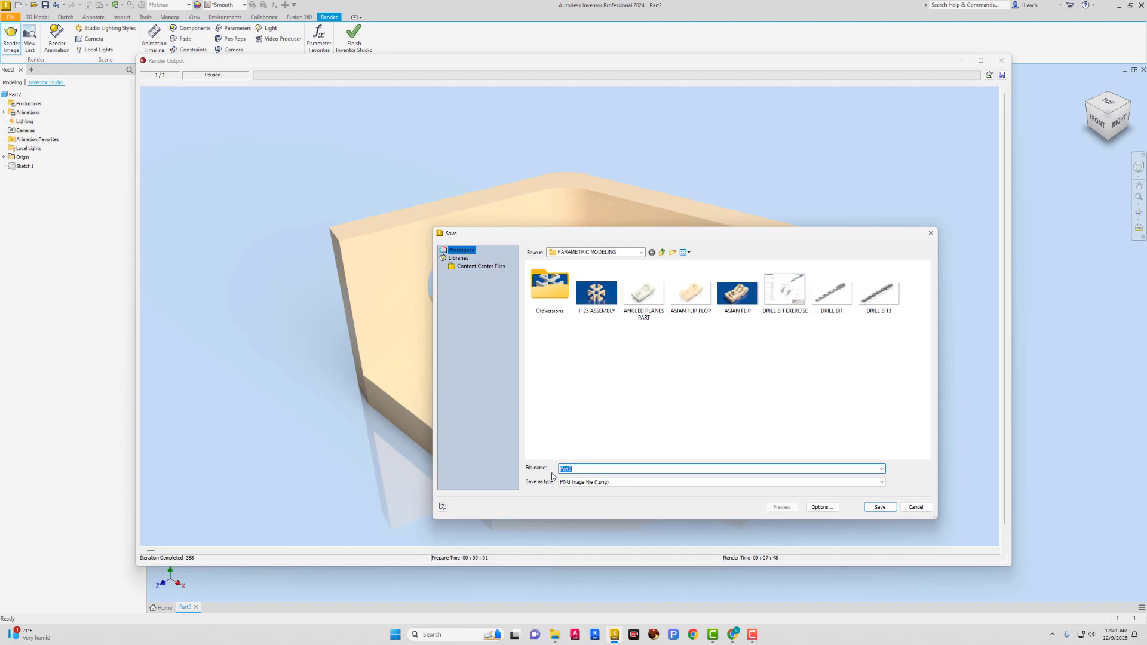
{"action": "type", "text": "1143"}
{"action": "left_click", "coordinate": [880, 507]}
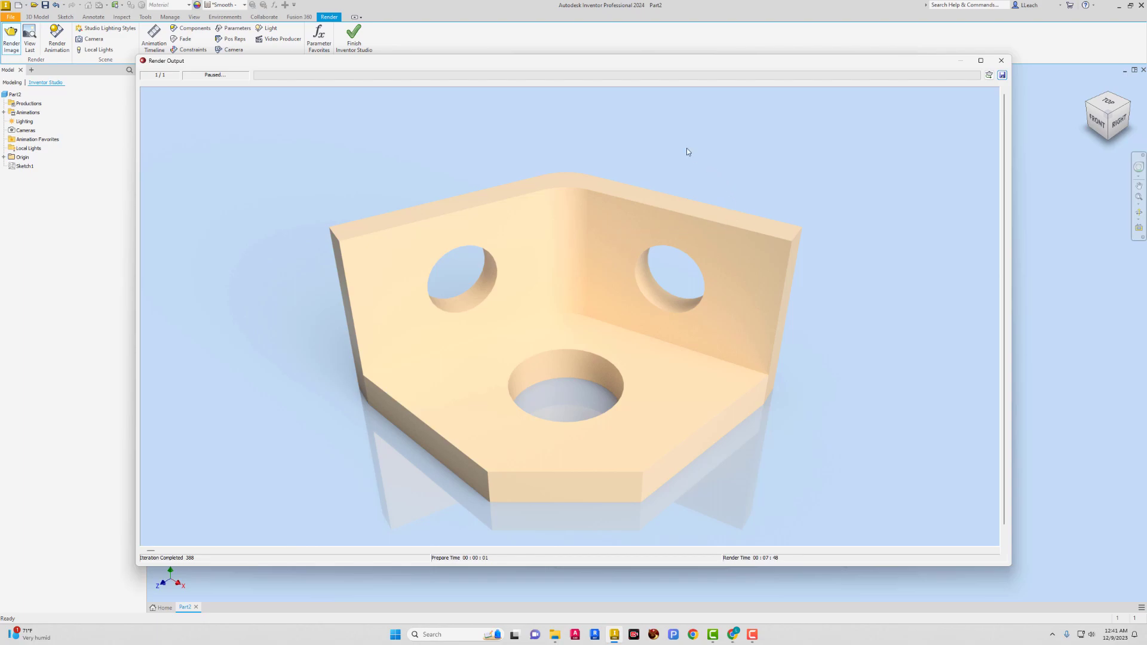
{"action": "left_click", "coordinate": [1006, 62]}
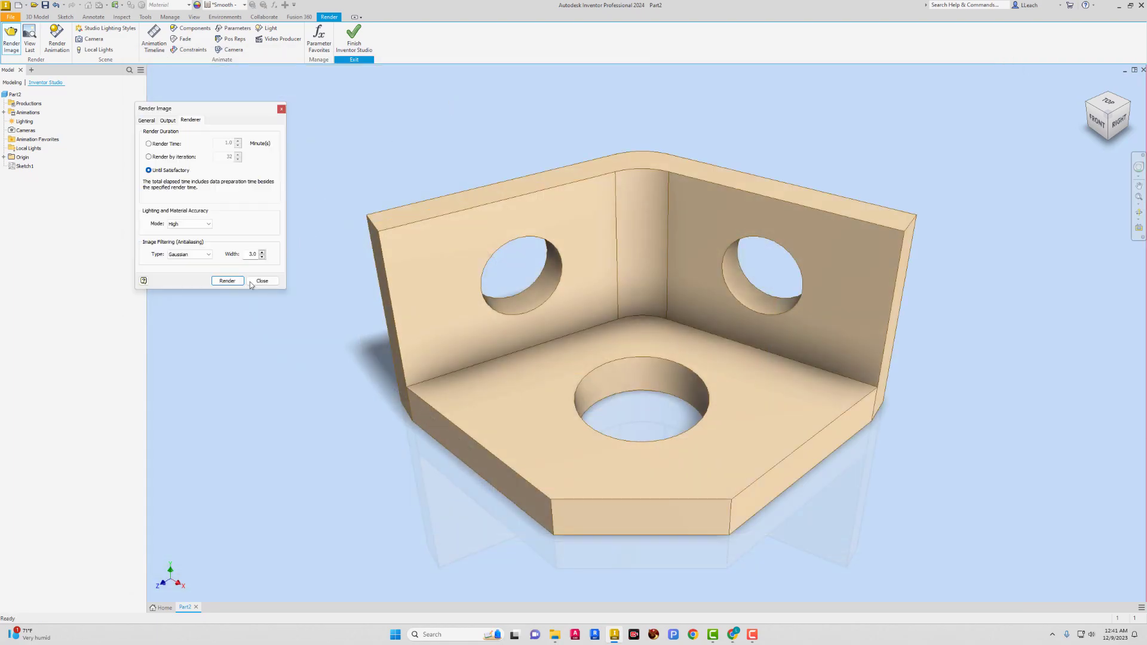
Step: Close Render Image, finish Inventor Studio, and give the bracket the Sky Blue Dark appearance
{"action": "left_click", "coordinate": [262, 282]}
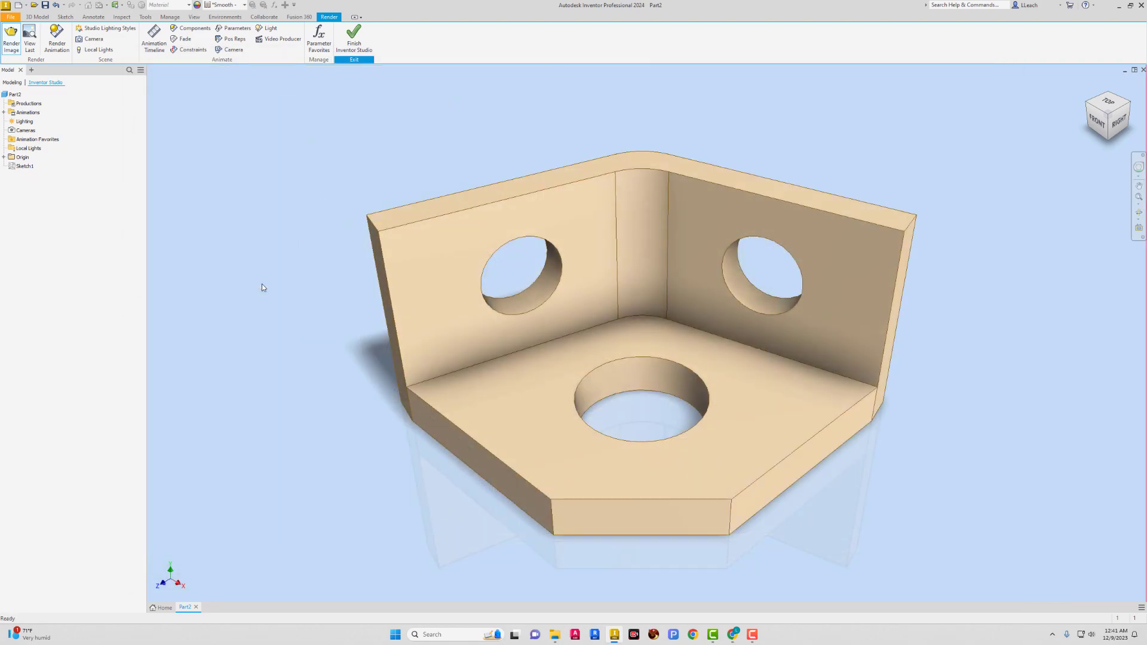
{"action": "left_click", "coordinate": [360, 52]}
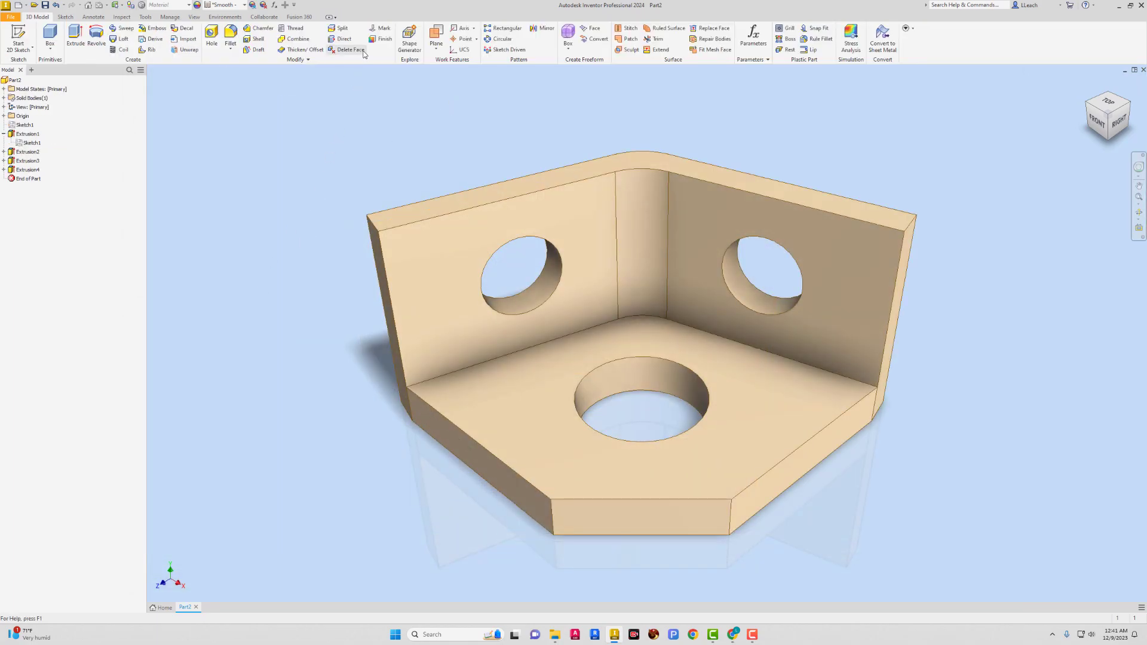
{"action": "left_click", "coordinate": [245, 5]}
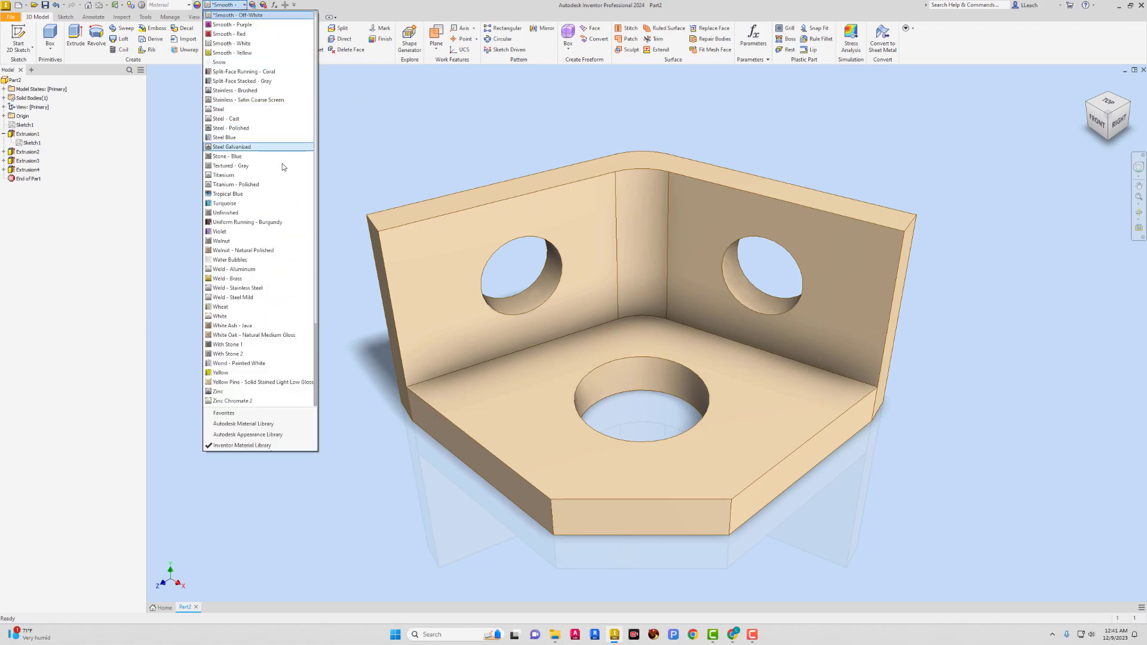
{"action": "scroll", "coordinate": [269, 178], "scroll_direction": "up", "scroll_amount": 2}
{"action": "scroll", "coordinate": [269, 178], "scroll_direction": "up", "scroll_amount": 2}
{"action": "scroll", "coordinate": [269, 177], "scroll_direction": "up", "scroll_amount": 1}
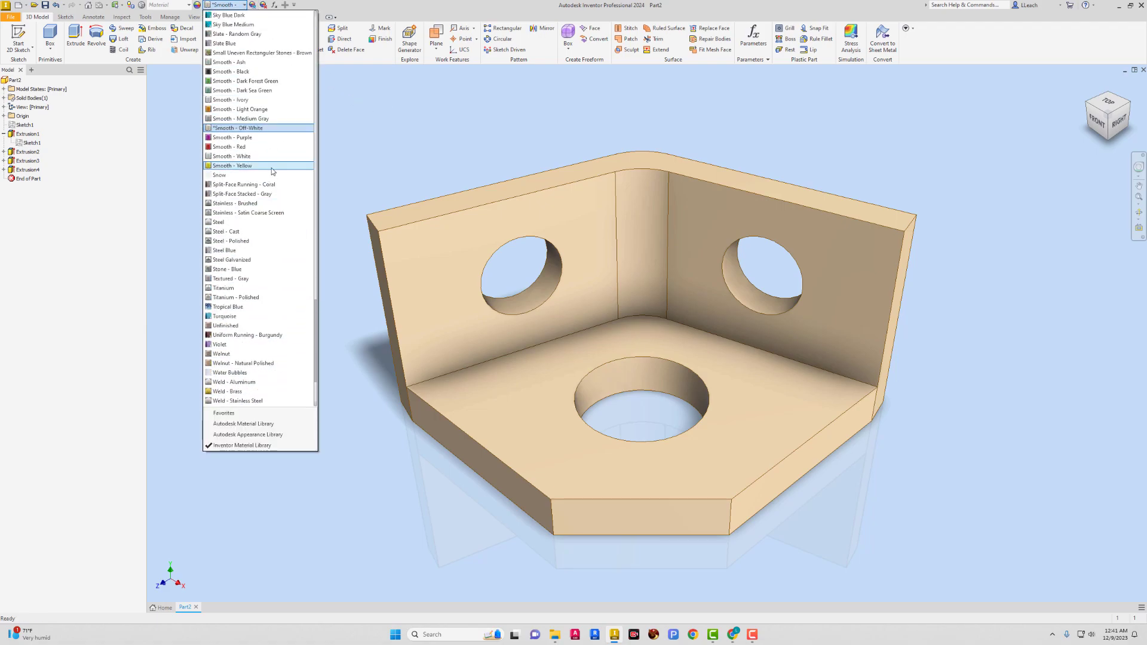
{"action": "scroll", "coordinate": [266, 149], "scroll_direction": "up", "scroll_amount": 2}
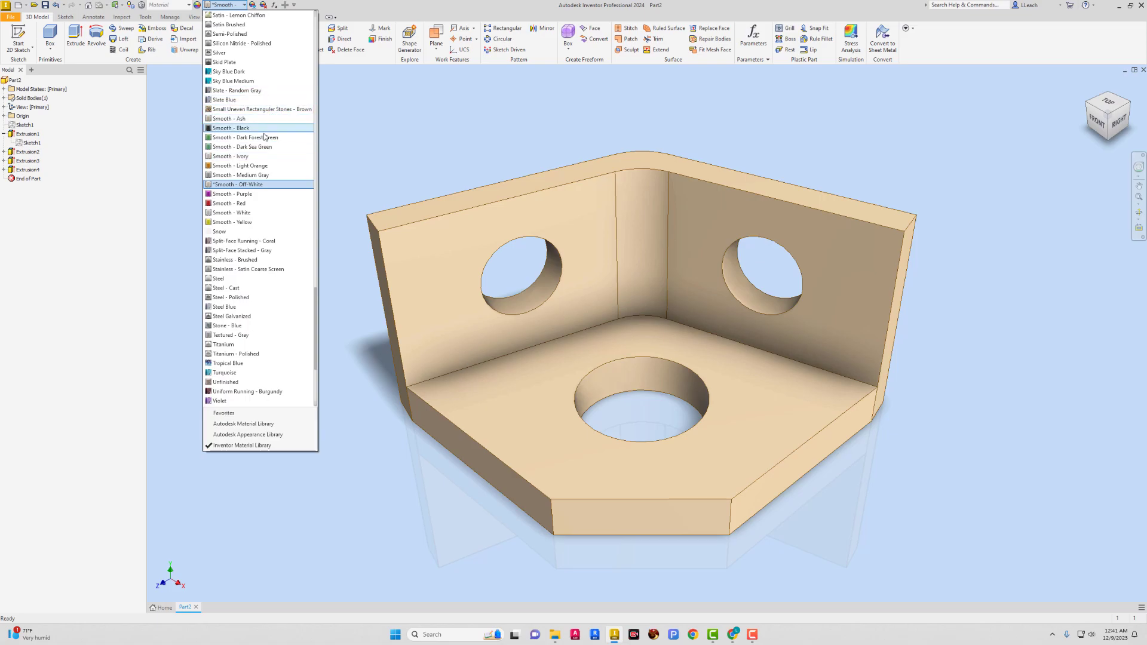
{"action": "scroll", "coordinate": [263, 102], "scroll_direction": "up", "scroll_amount": 2}
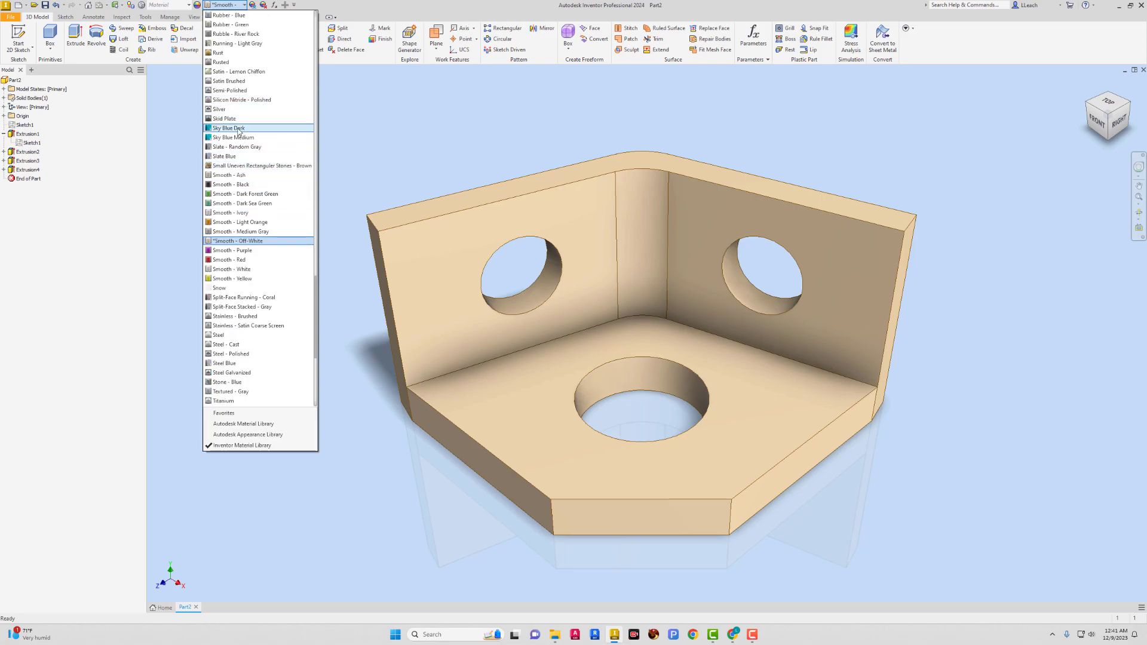
{"action": "left_click", "coordinate": [238, 129]}
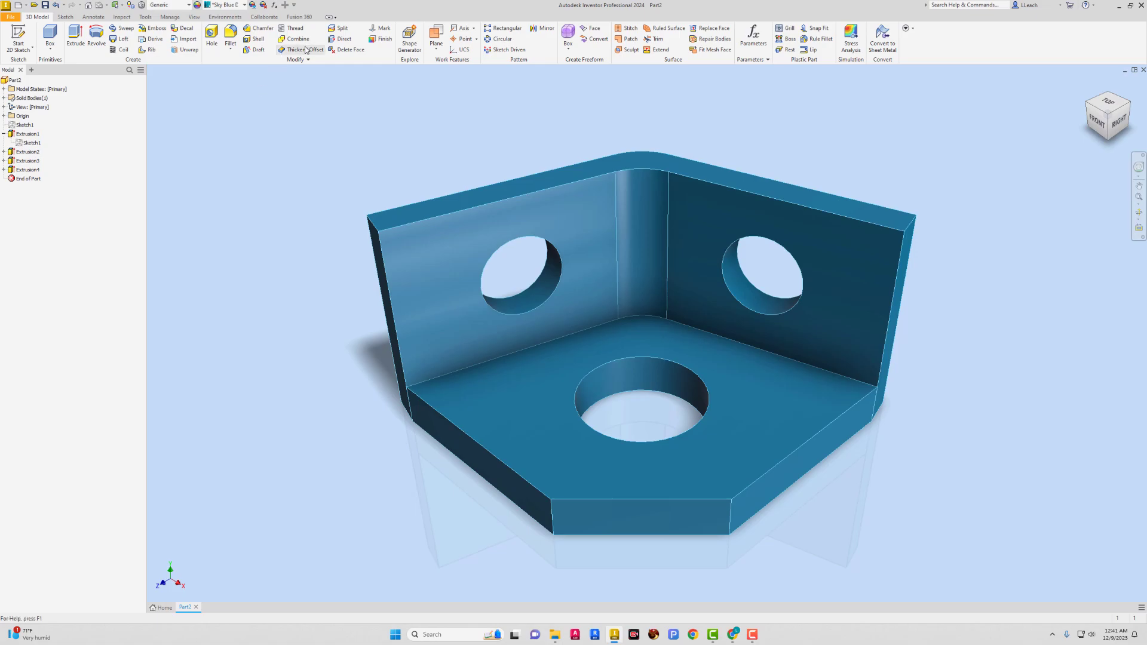